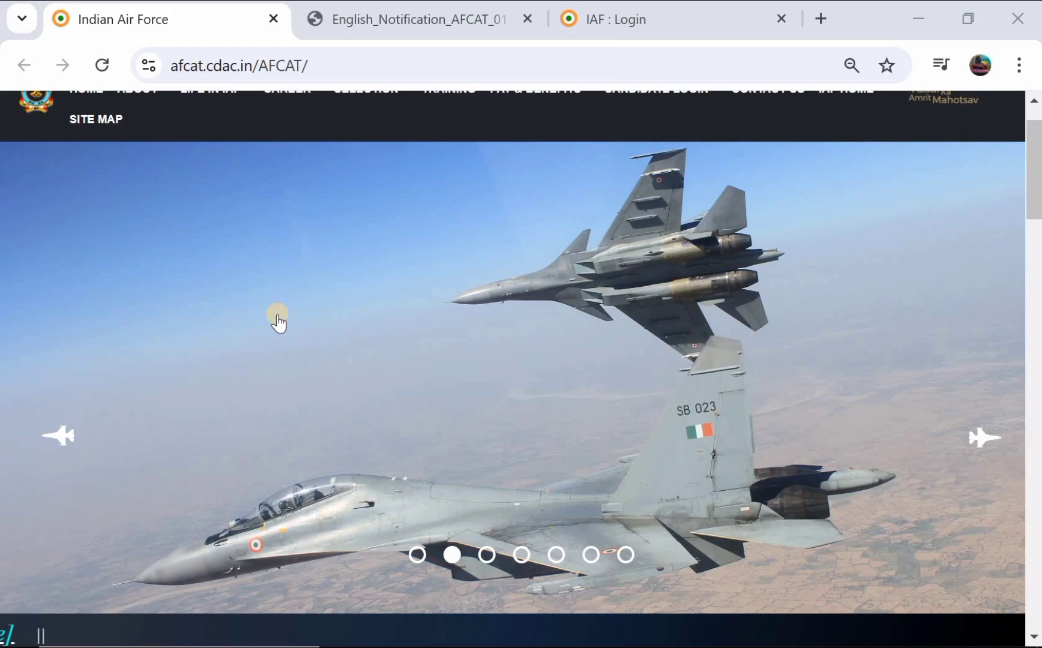
# Step: Bring up the English_Notification_AFCAT_01-2025.pdf tab from the top of the IAF homepage
pyautogui.scroll(2, 278, 323)
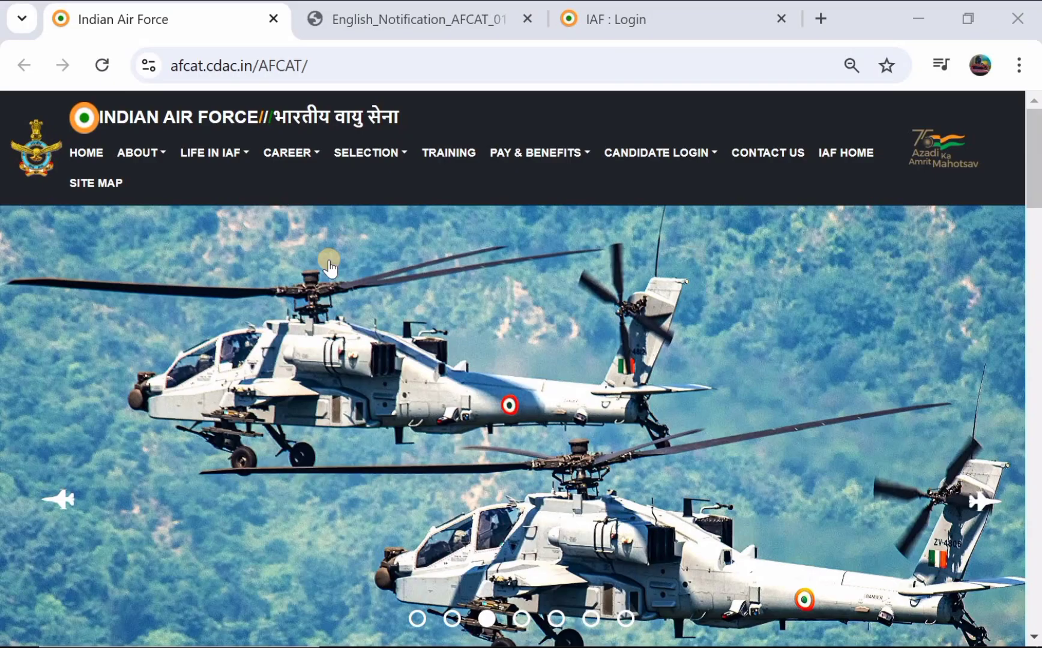
pyautogui.click(402, 19)
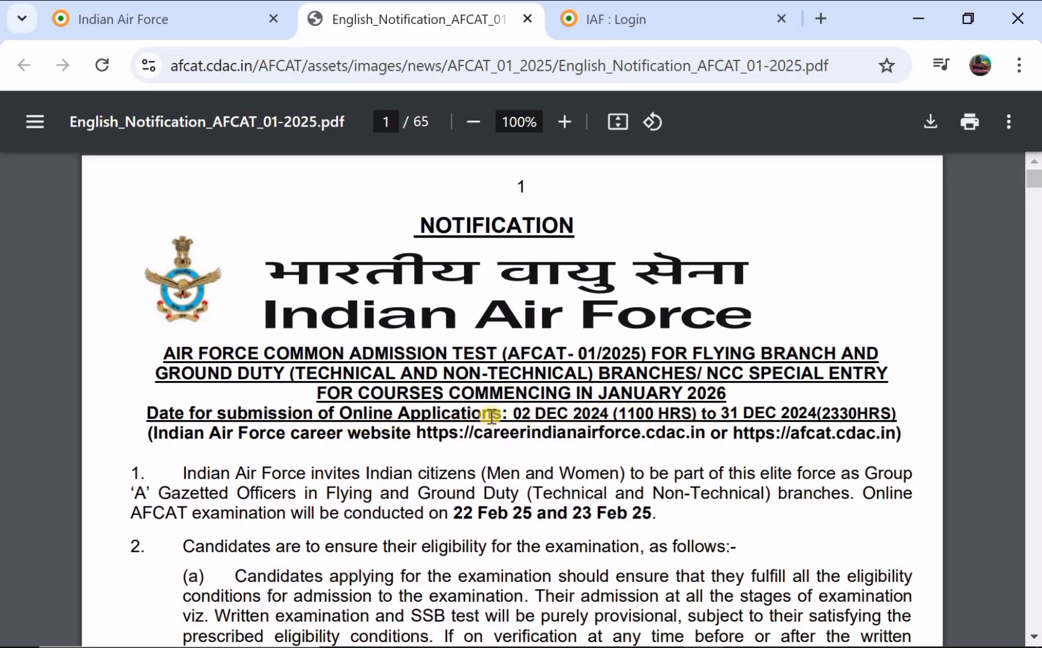
pyautogui.scroll(-1, 420, 408)
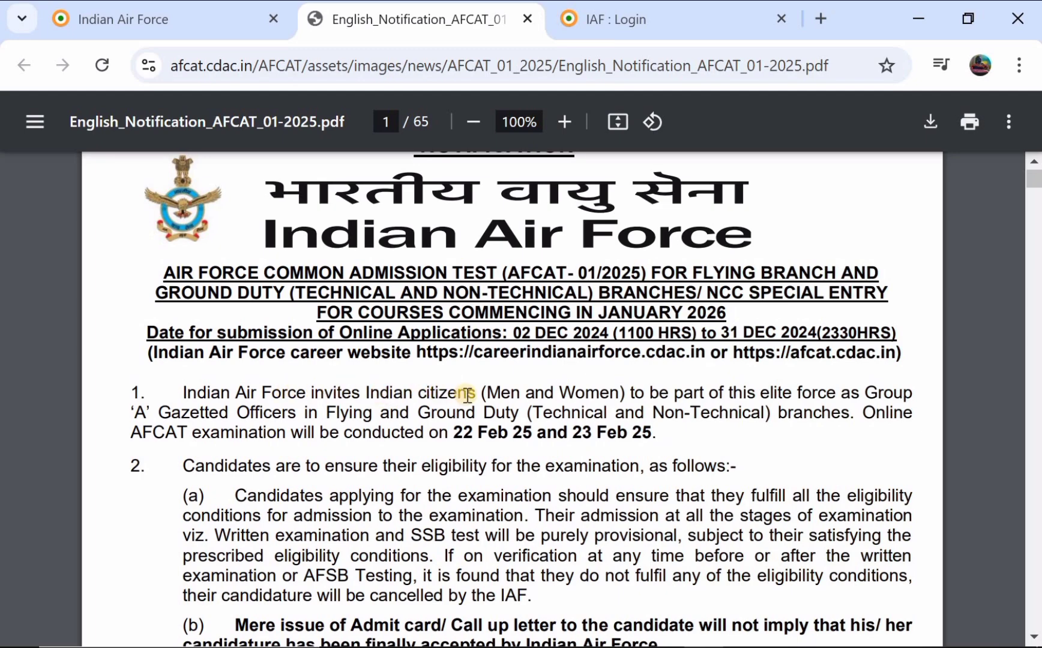
pyautogui.scroll(-2, 499, 393)
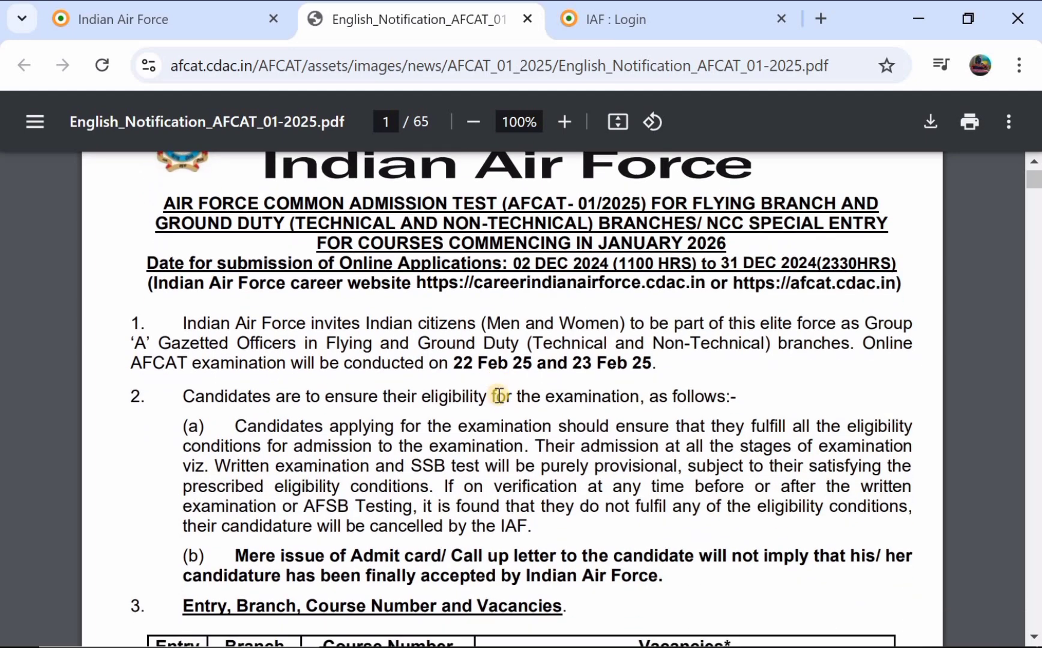
pyautogui.scroll(-2, 499, 393)
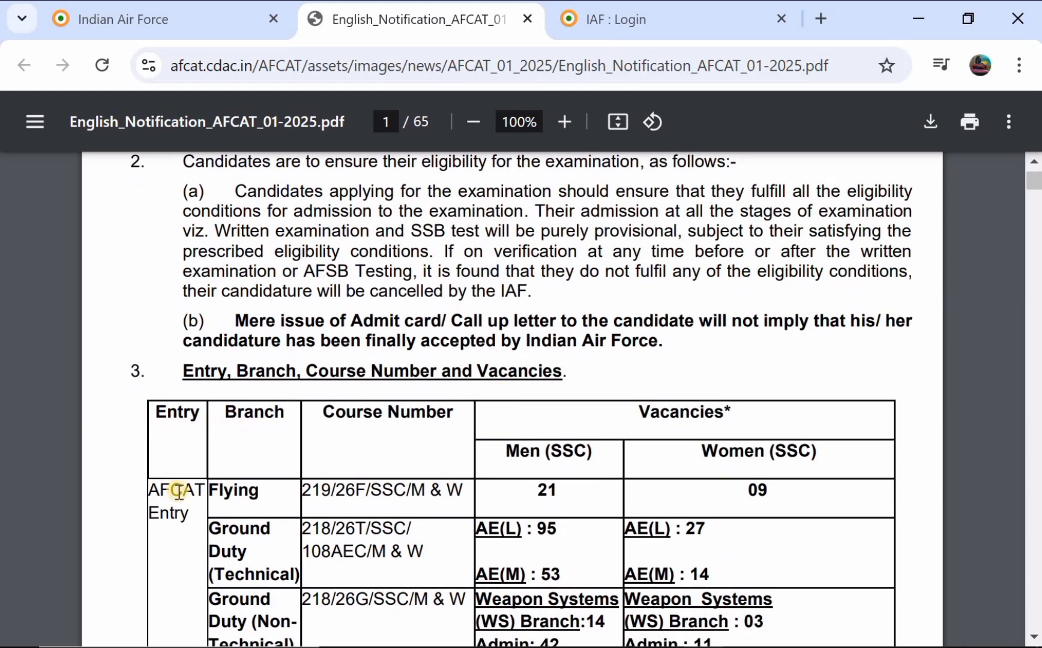
pyautogui.scroll(-1, 178, 490)
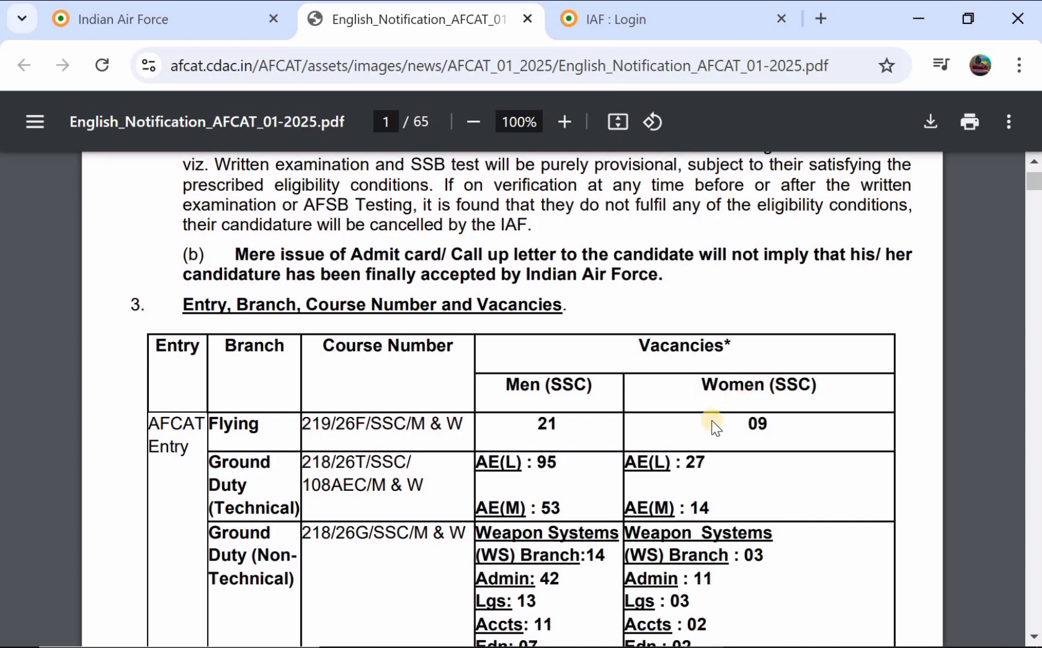
pyautogui.scroll(-2, 691, 443)
pyautogui.scroll(-4, 690, 443)
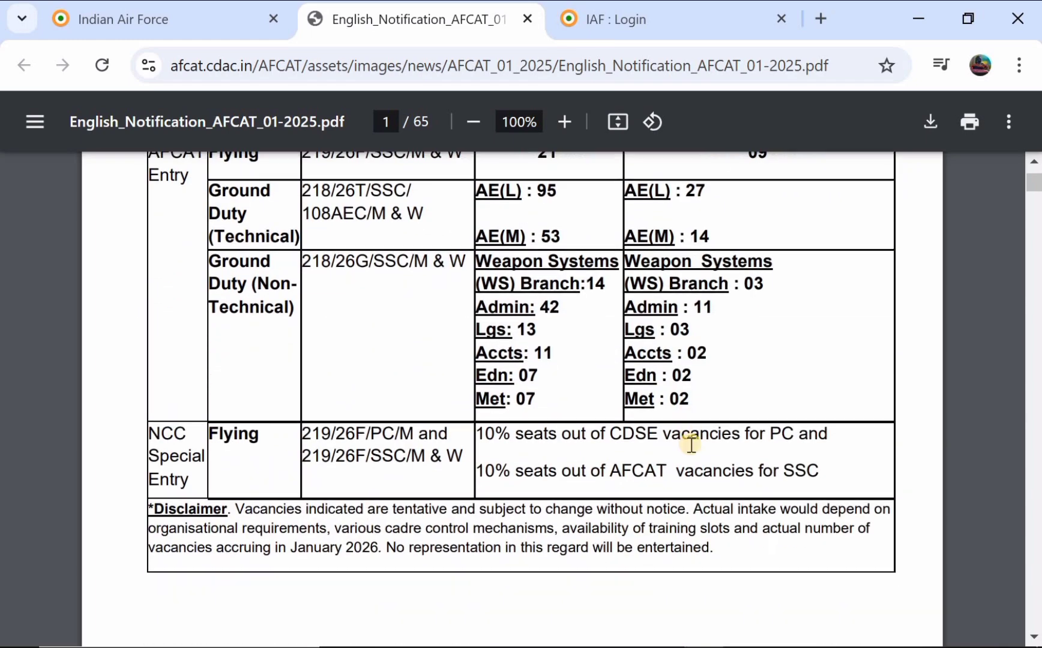
pyautogui.scroll(-4, 539, 329)
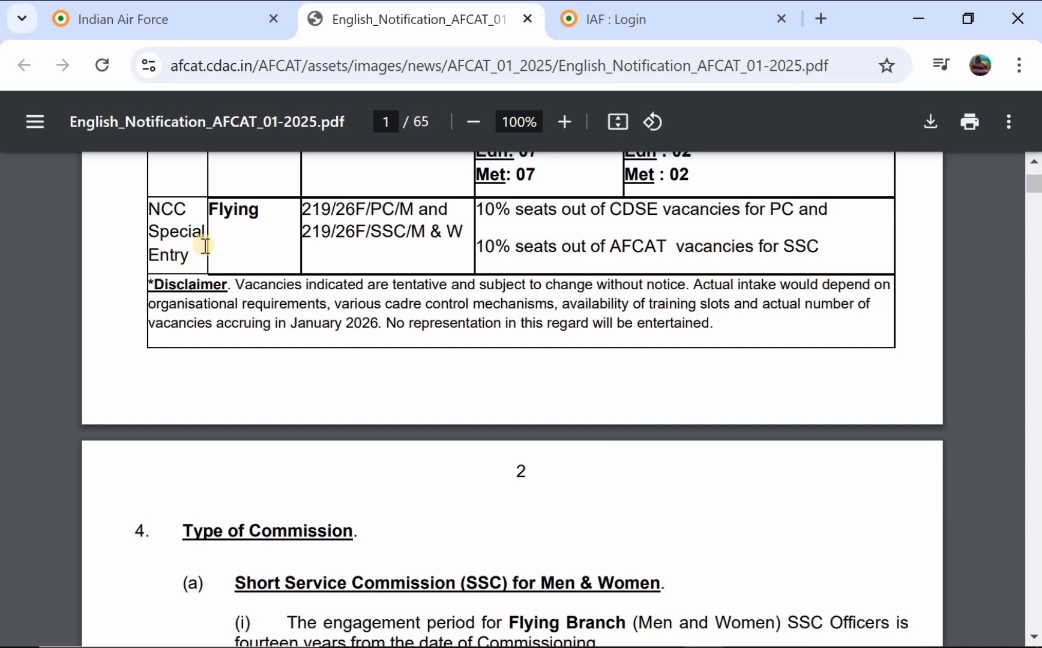
pyautogui.scroll(-5, 535, 230)
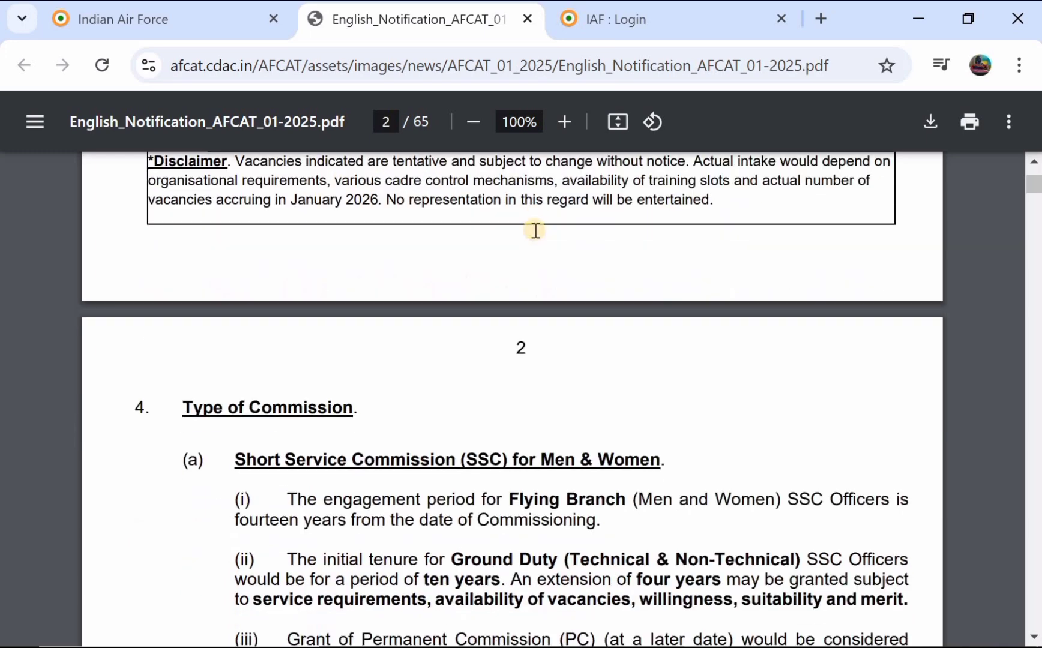
pyautogui.scroll(-5, 380, 340)
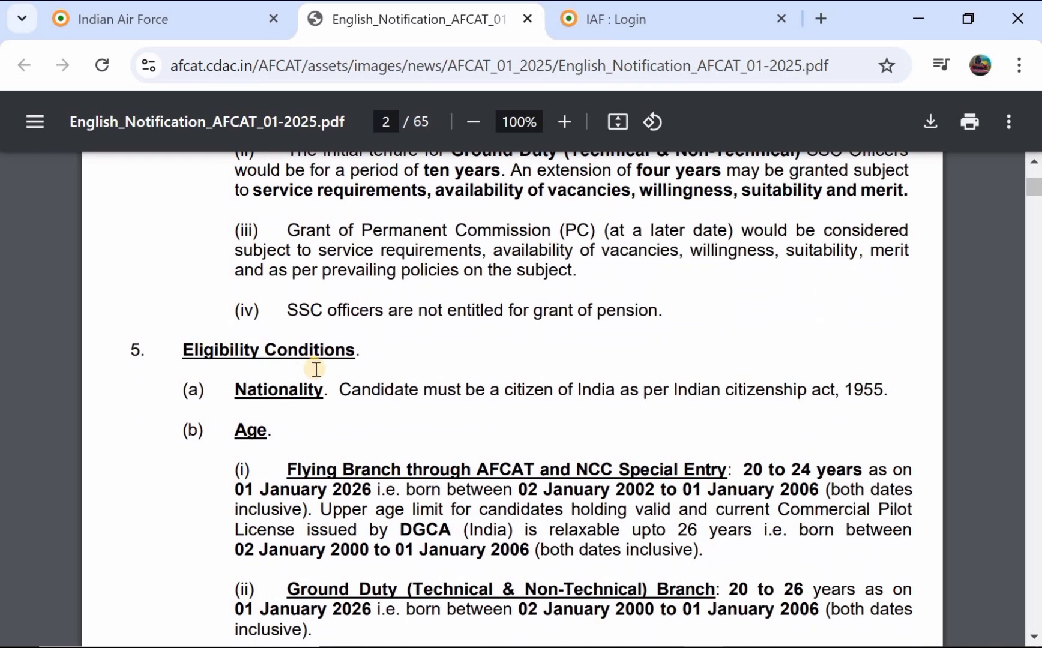
pyautogui.scroll(-2, 372, 444)
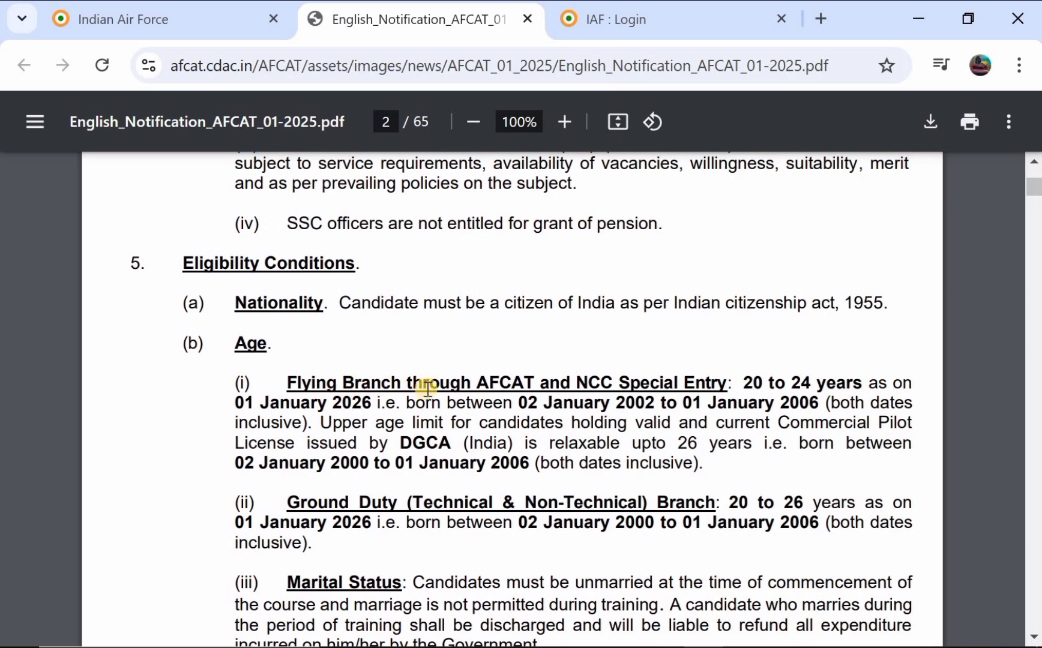
pyautogui.scroll(-1, 532, 384)
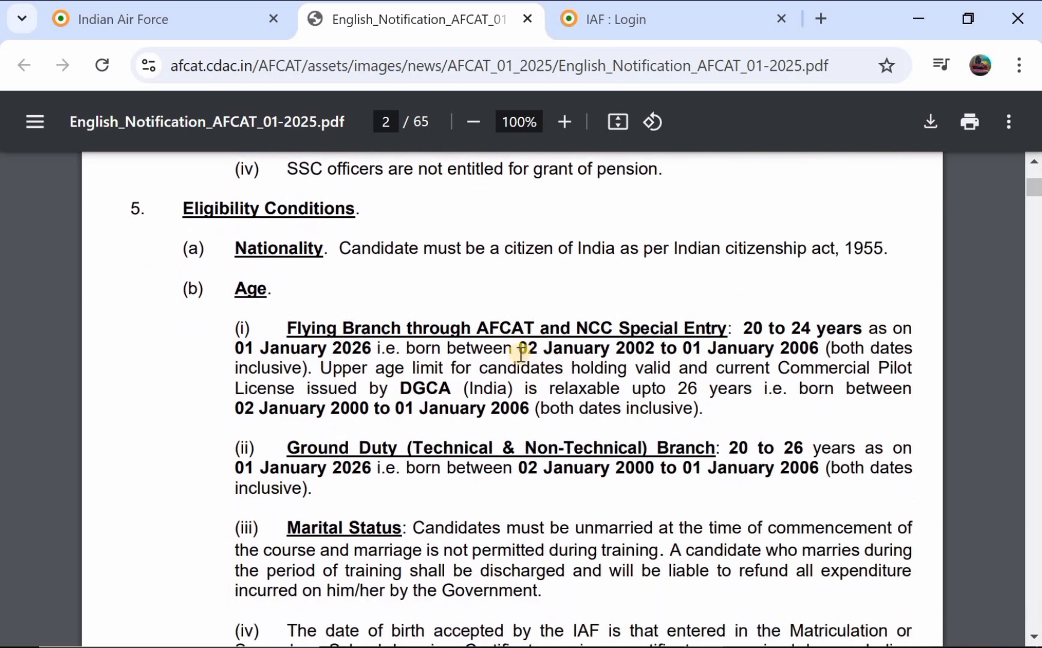
pyautogui.moveTo(517, 350); pyautogui.dragTo(634, 359)
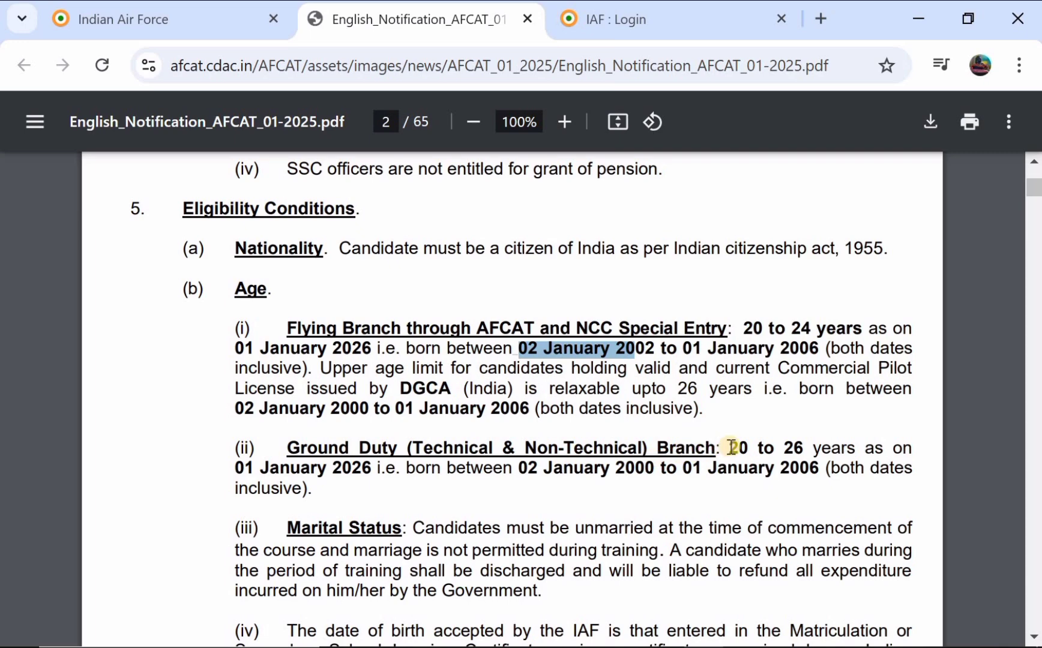
pyautogui.scroll(-3, 578, 437)
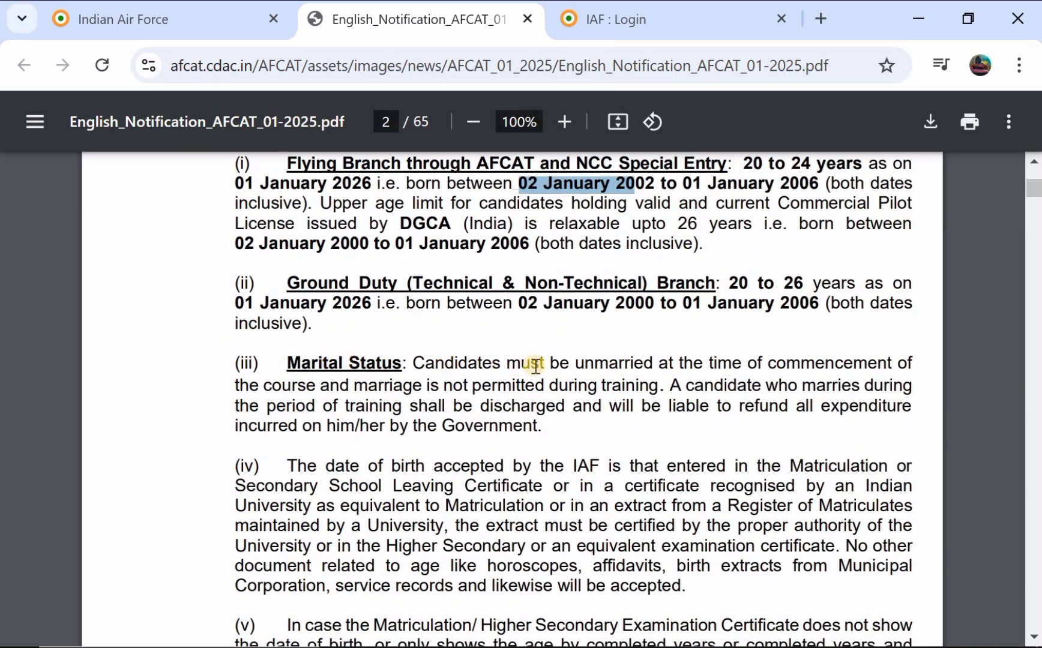
pyautogui.doubleClick(597, 361)
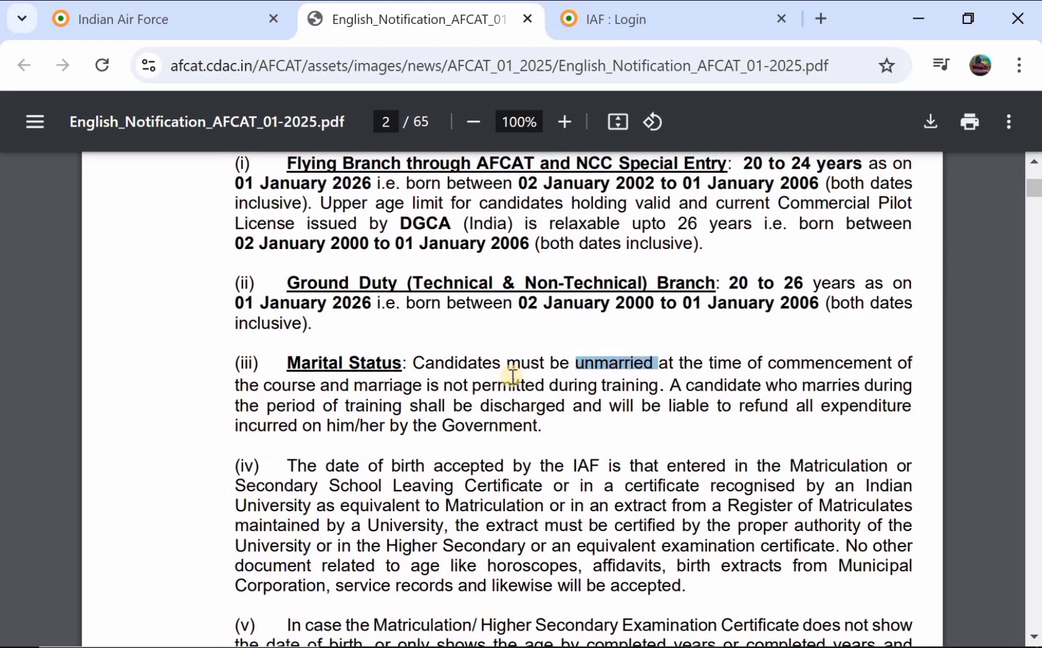
pyautogui.scroll(-9, 511, 376)
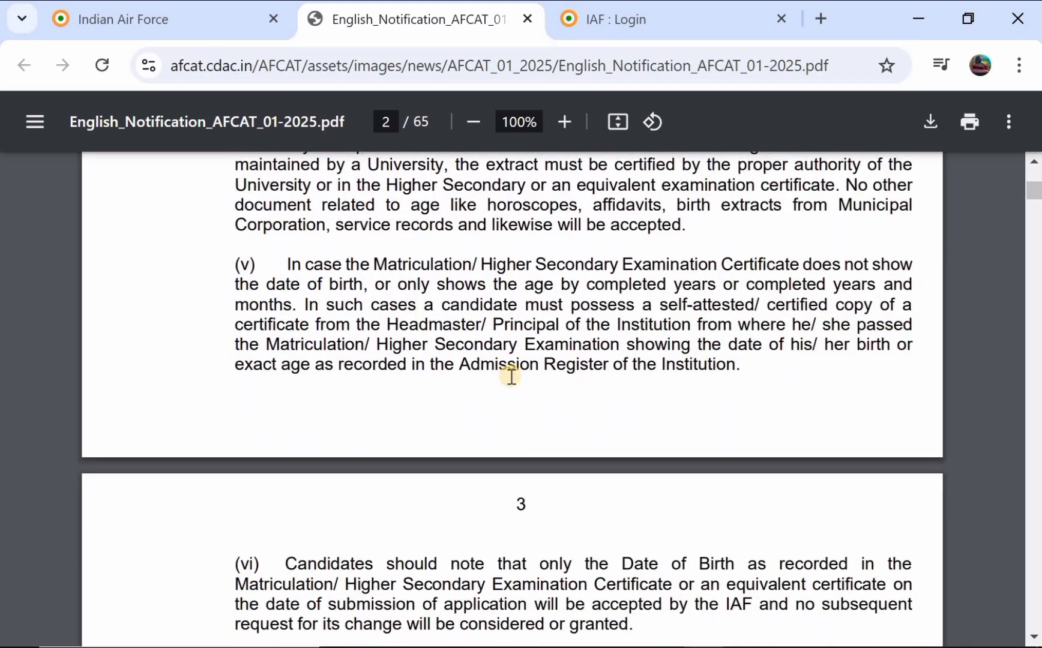
# Step: Read through the notification PDF's eligibility notes
pyautogui.scroll(-8, 511, 377)
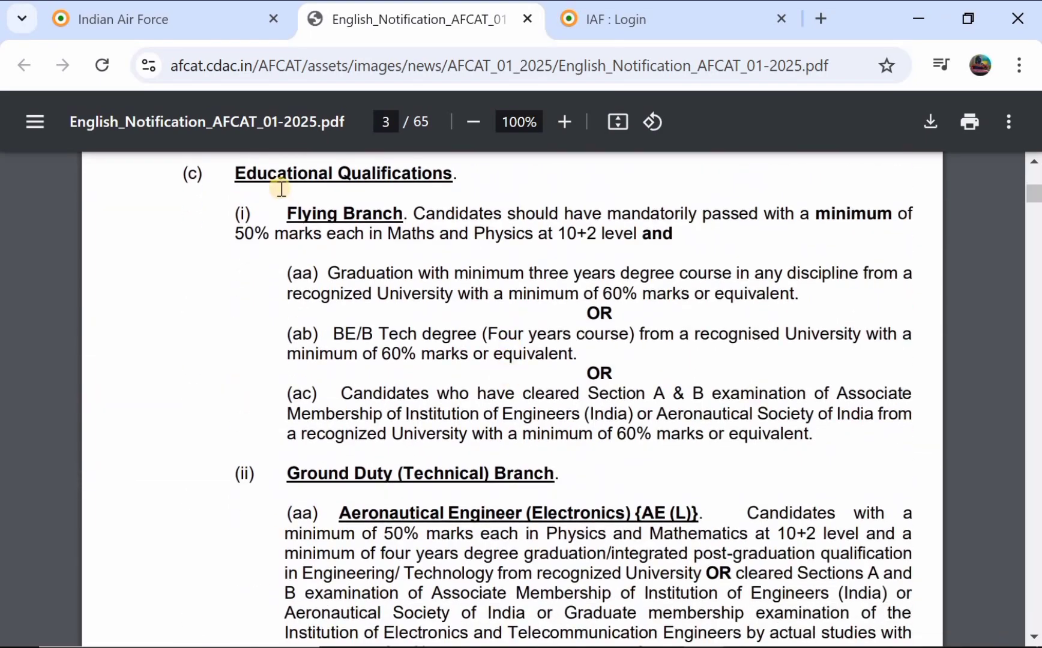
pyautogui.scroll(1, 351, 207)
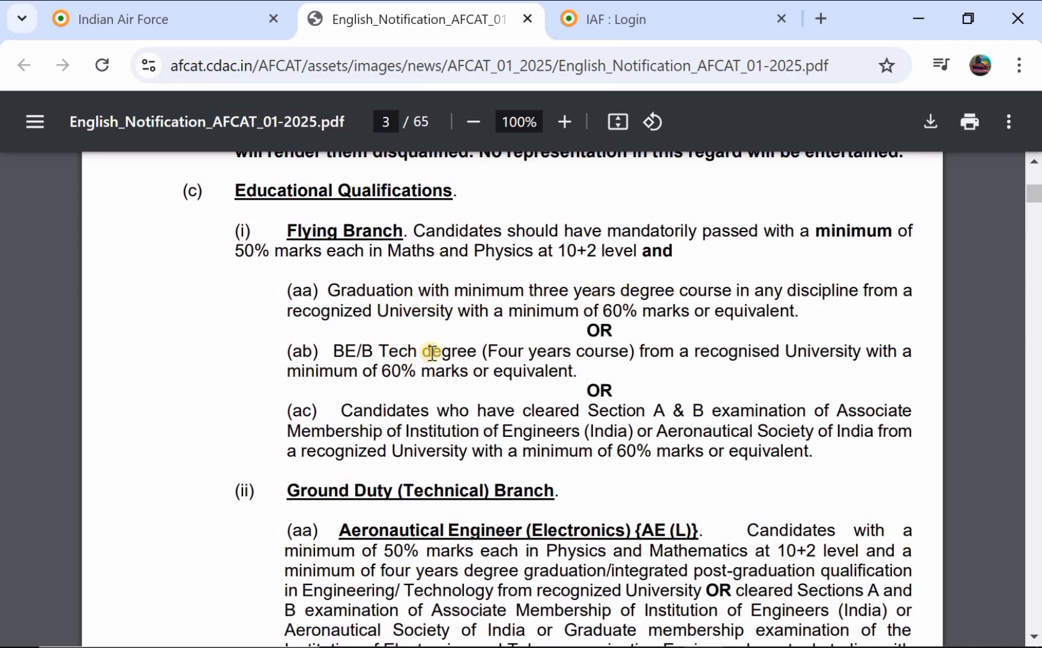
pyautogui.scroll(-1, 420, 353)
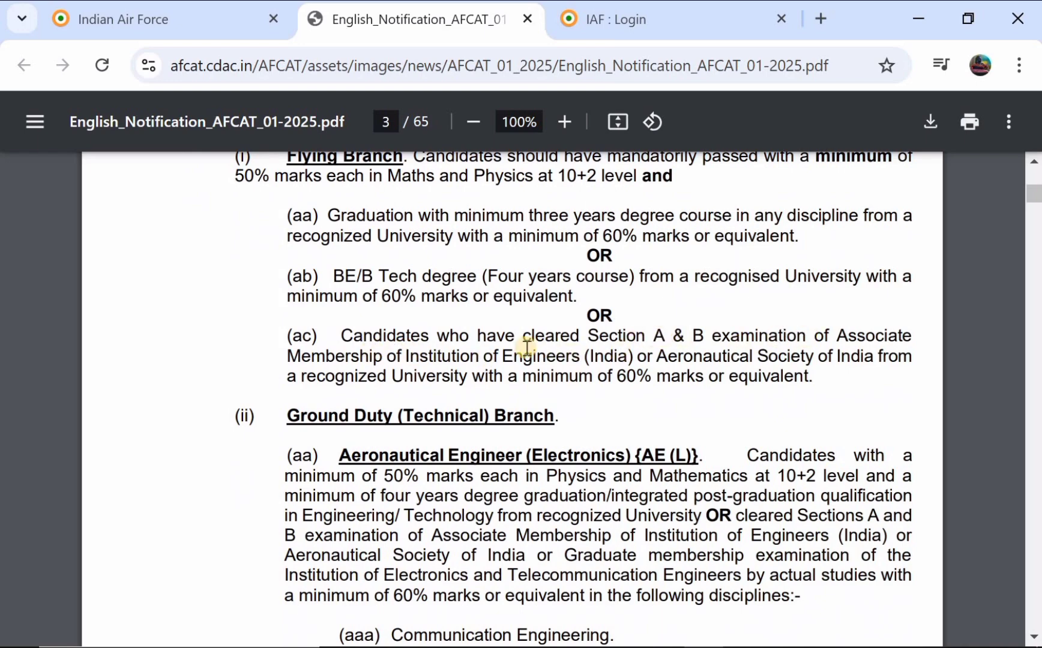
pyautogui.scroll(-1, 592, 362)
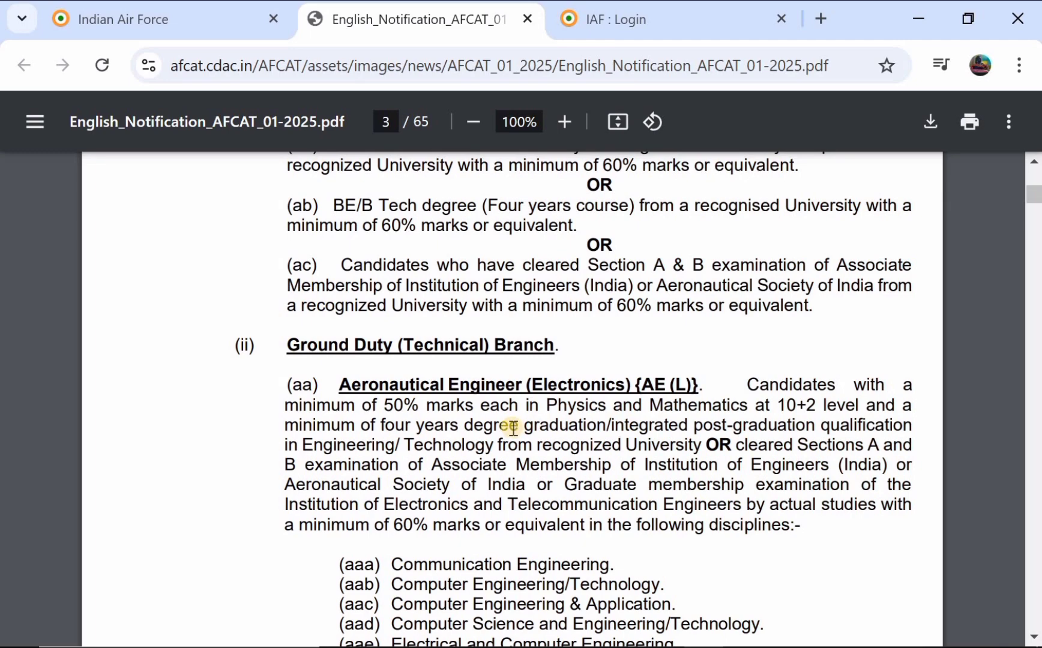
pyautogui.scroll(-1, 529, 402)
pyautogui.scroll(-3, 474, 367)
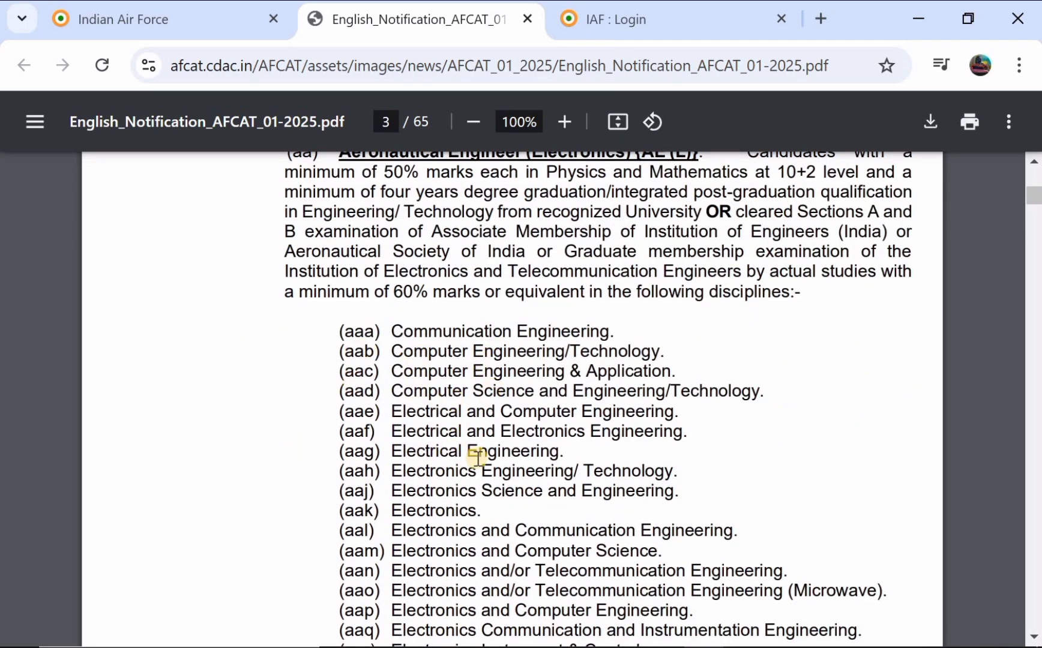
pyautogui.scroll(-2, 477, 459)
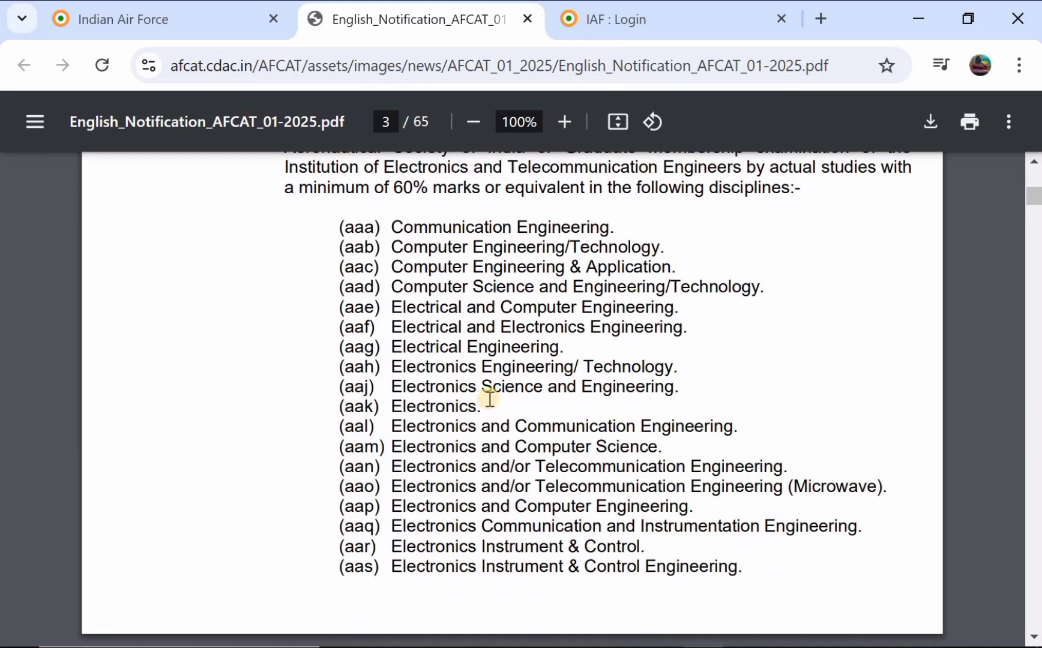
pyautogui.scroll(-10, 489, 397)
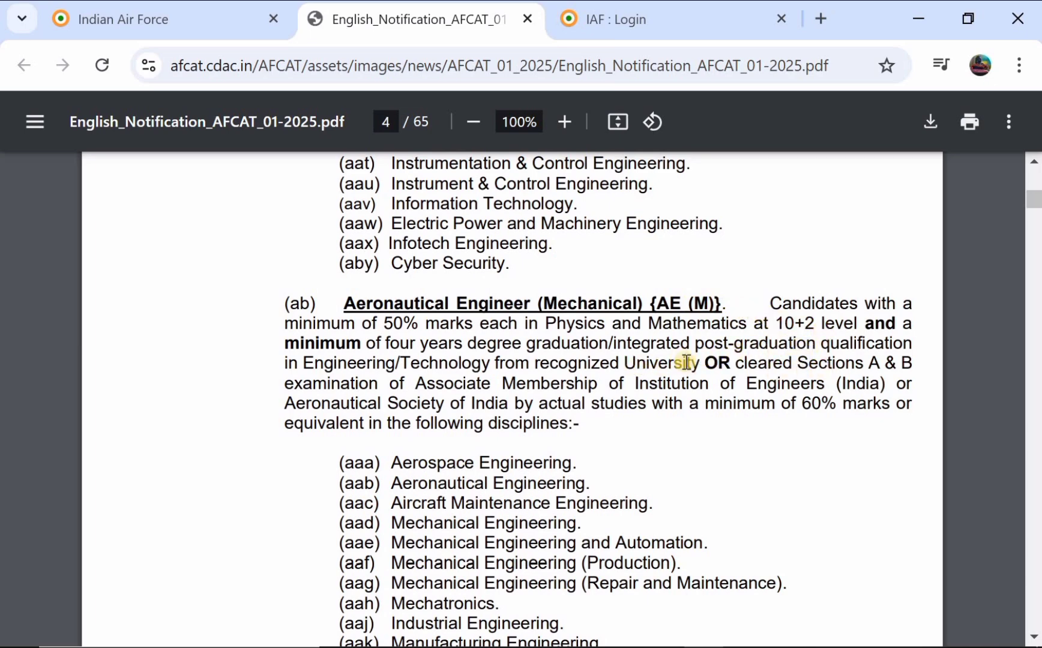
pyautogui.scroll(-1, 438, 475)
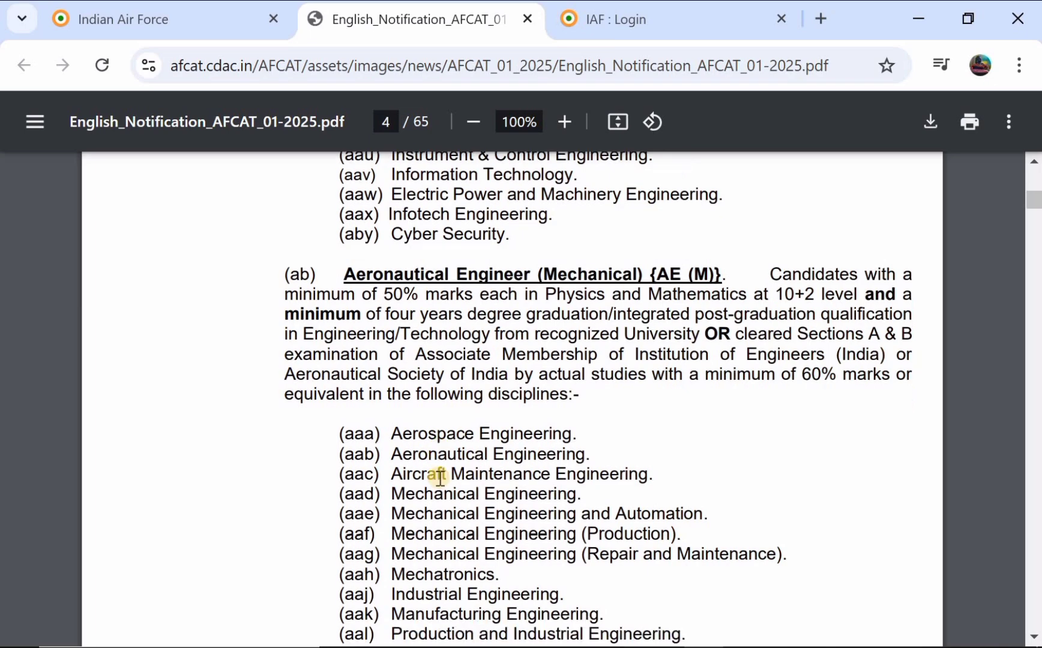
pyautogui.scroll(-2, 444, 468)
pyautogui.scroll(-5, 453, 444)
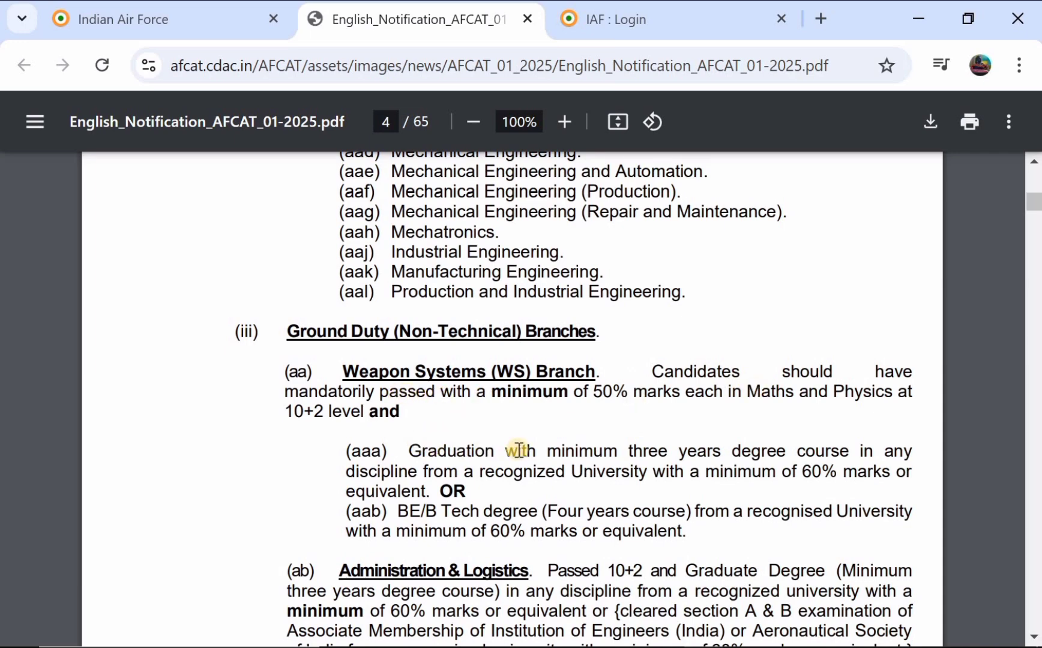
# Step: Continue to section 7 'How to Apply', then return to the IAF : Login tab
pyautogui.scroll(-1, 707, 436)
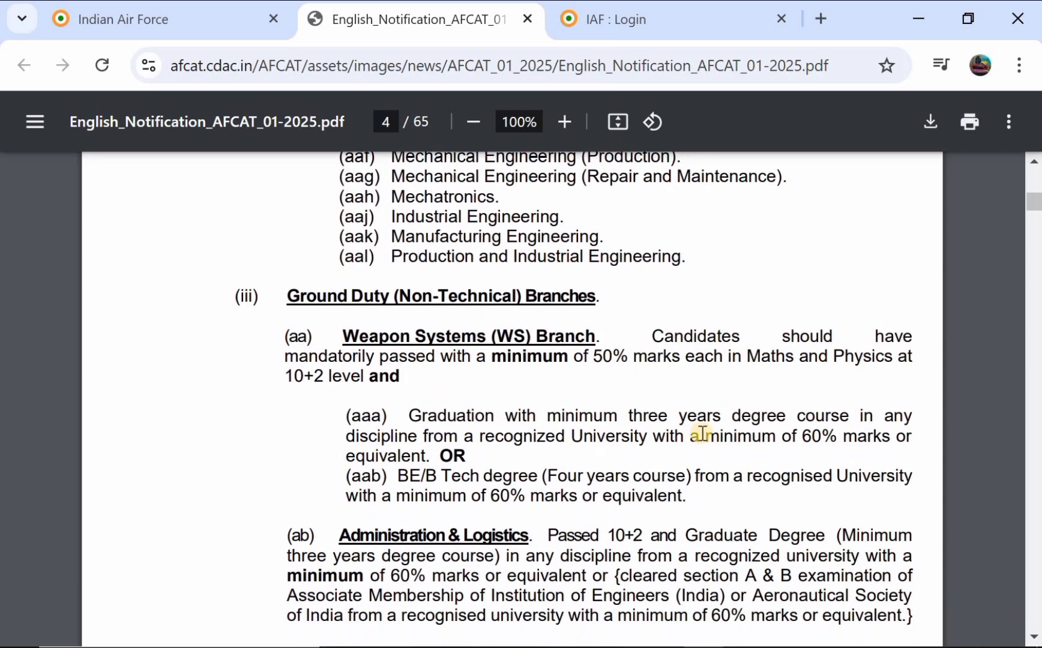
pyautogui.scroll(-5, 699, 432)
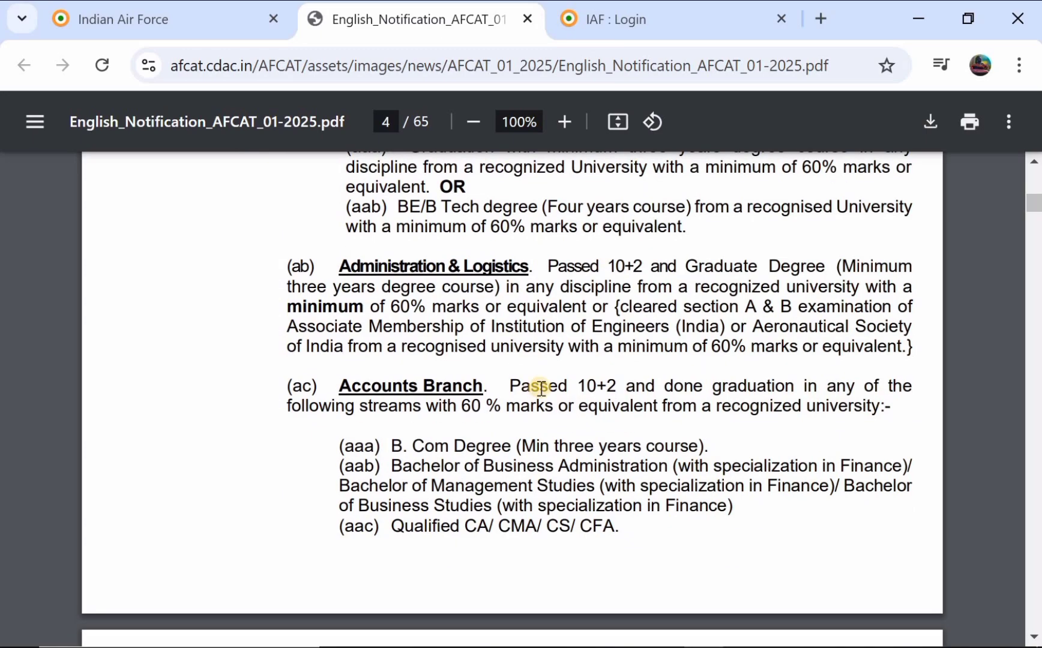
pyautogui.scroll(-8, 541, 388)
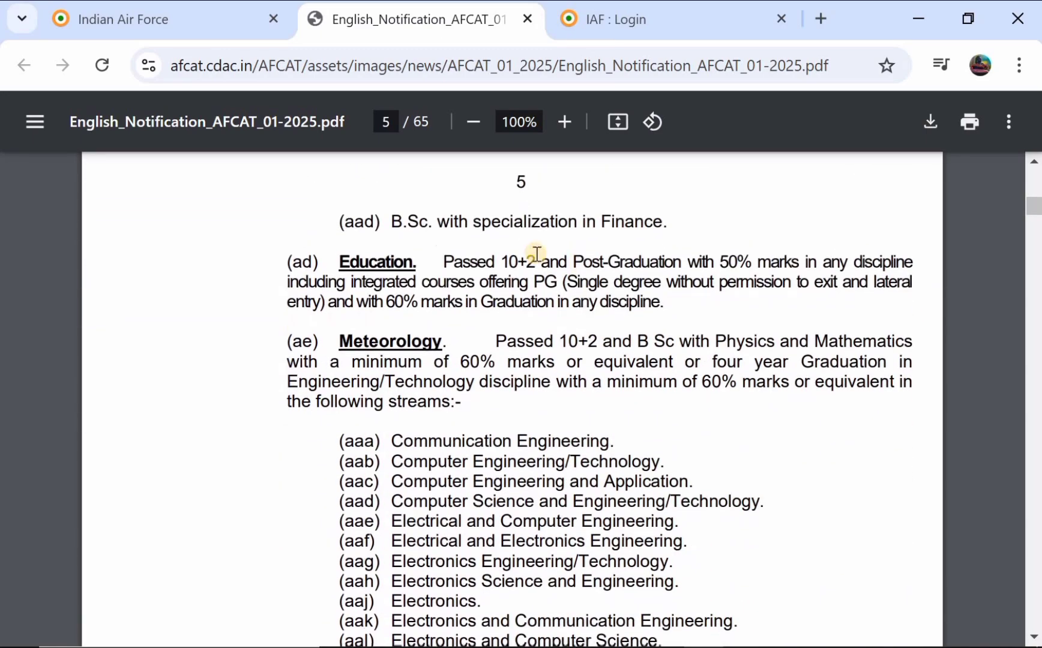
pyautogui.scroll(-5, 480, 381)
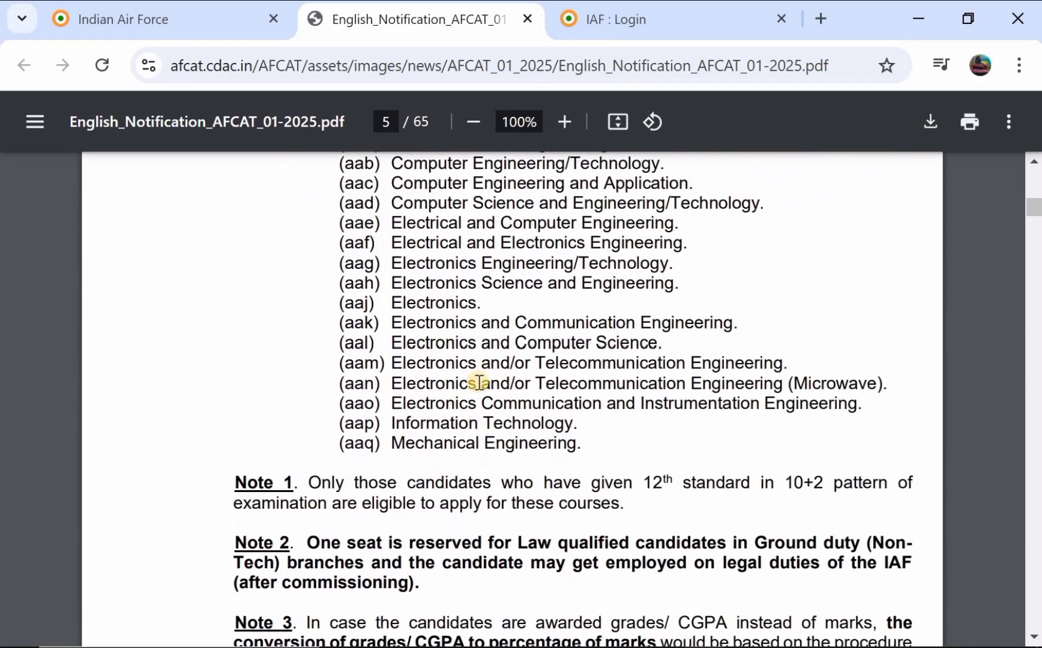
pyautogui.scroll(-7, 479, 380)
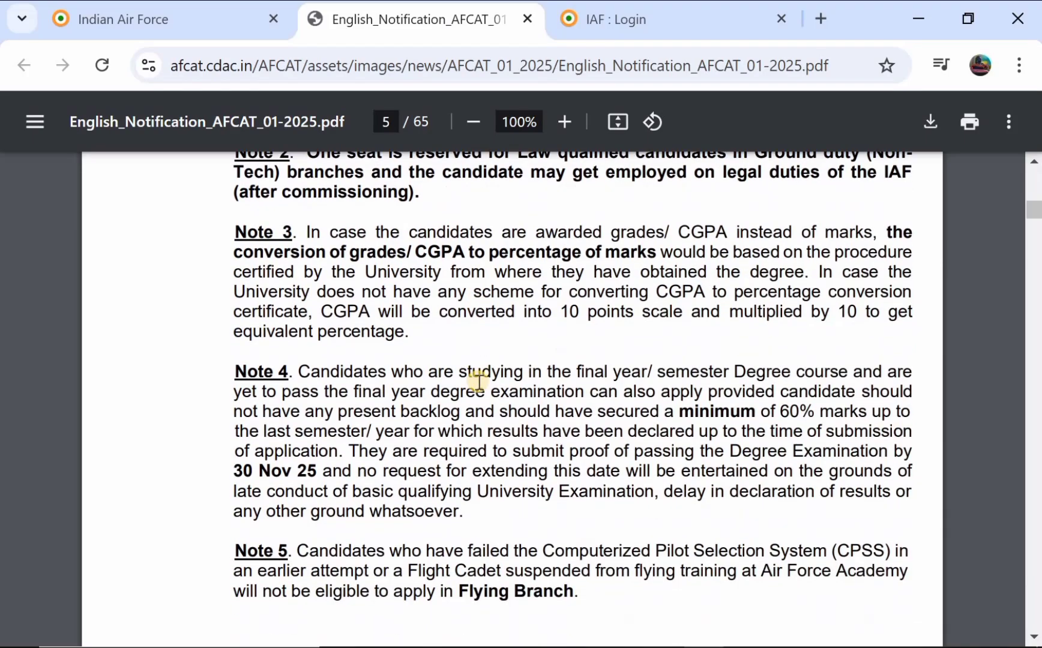
pyautogui.scroll(-4, 479, 382)
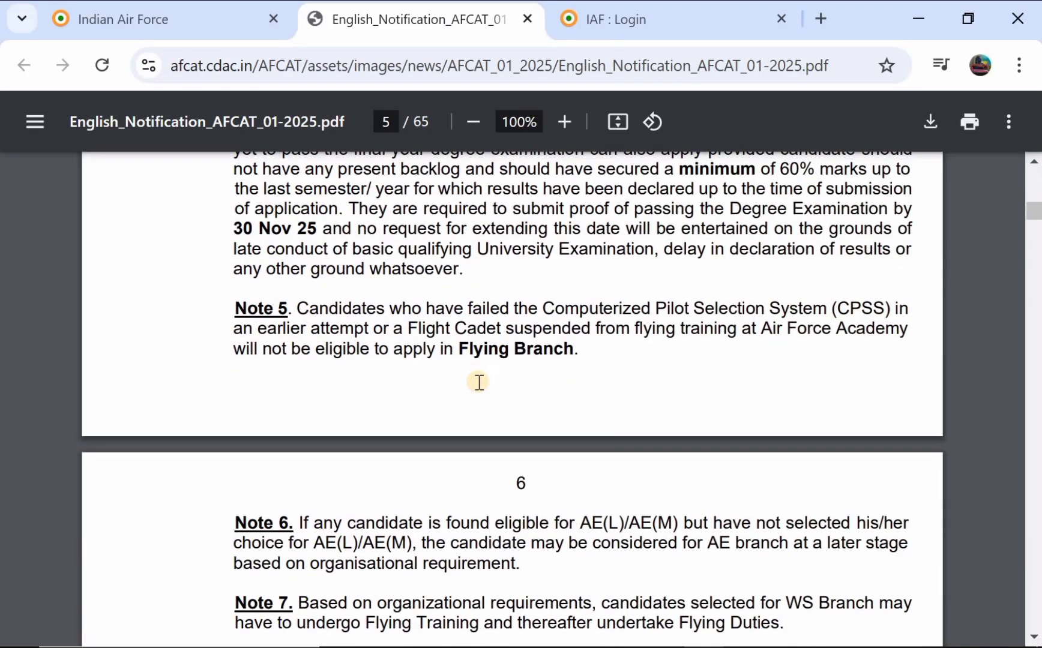
pyautogui.scroll(-12, 479, 382)
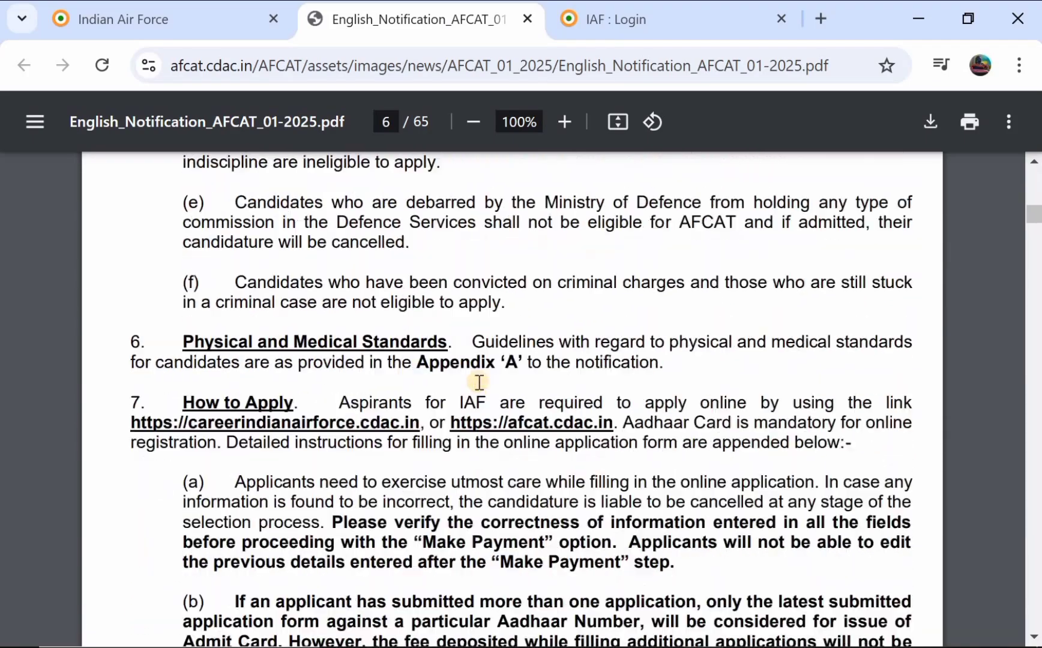
pyautogui.scroll(-5, 479, 382)
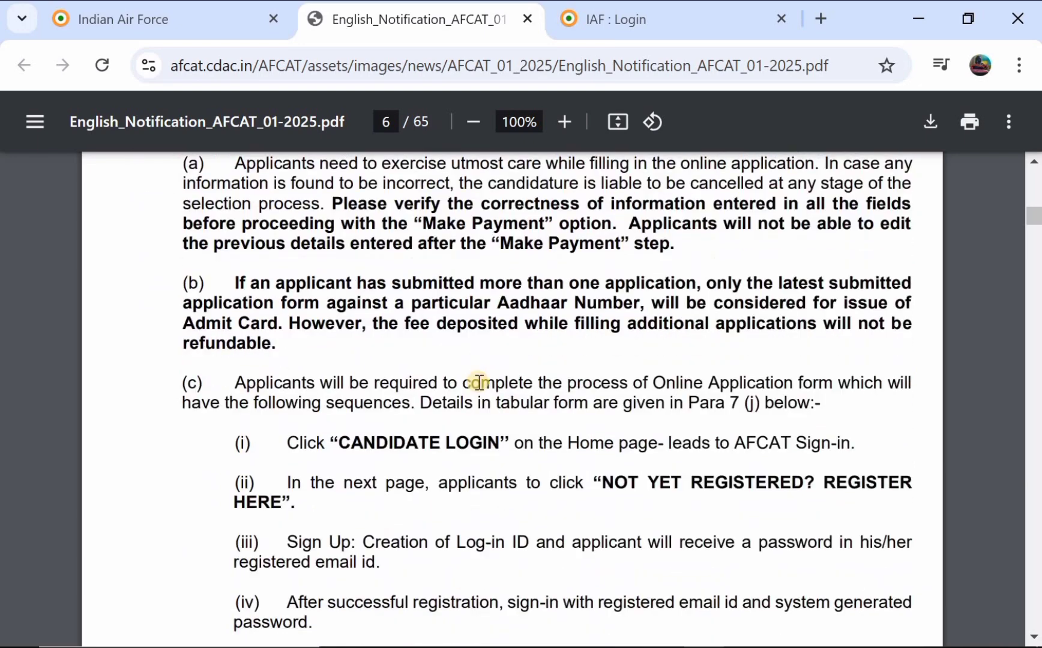
pyautogui.hotkey('ctrl', 'Tab')
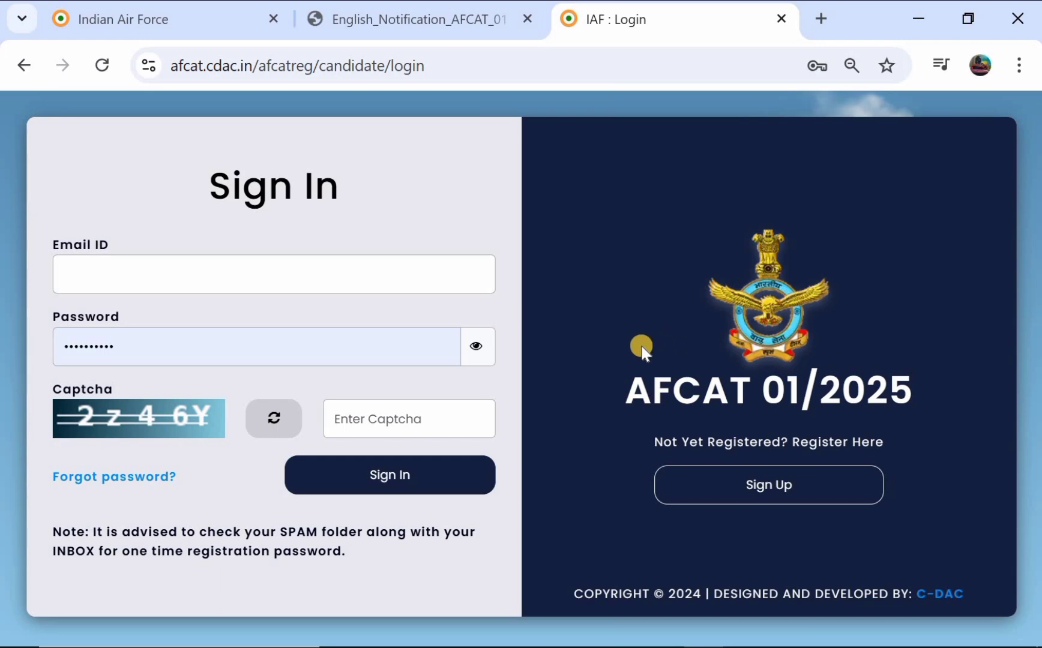
# Step: Open the Sign Up form under 'Not Yet Registered? Register Here'
pyautogui.click(738, 478)
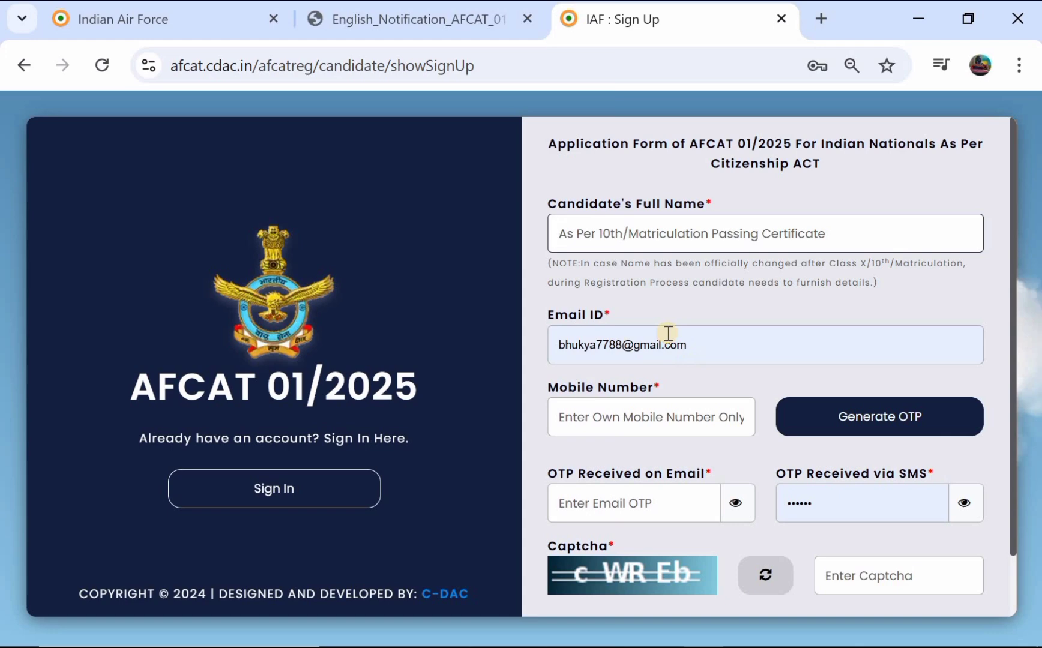
# Step: Enter the candidate's full name and the SMS OTP, then submit the Sign Up form
pyautogui.click(590, 216)
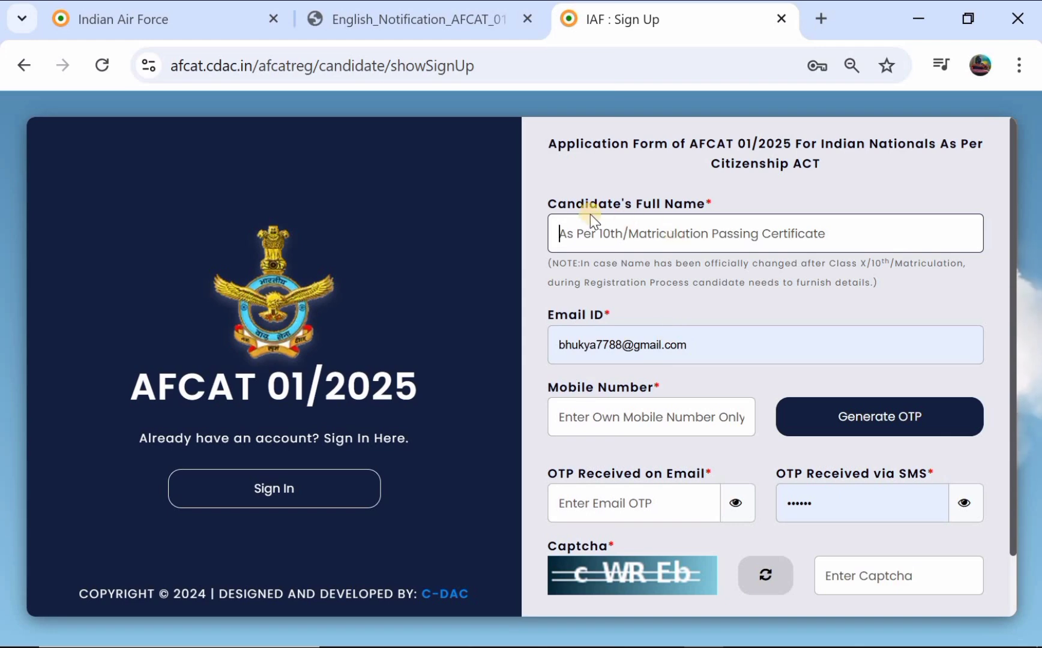
pyautogui.click(648, 230)
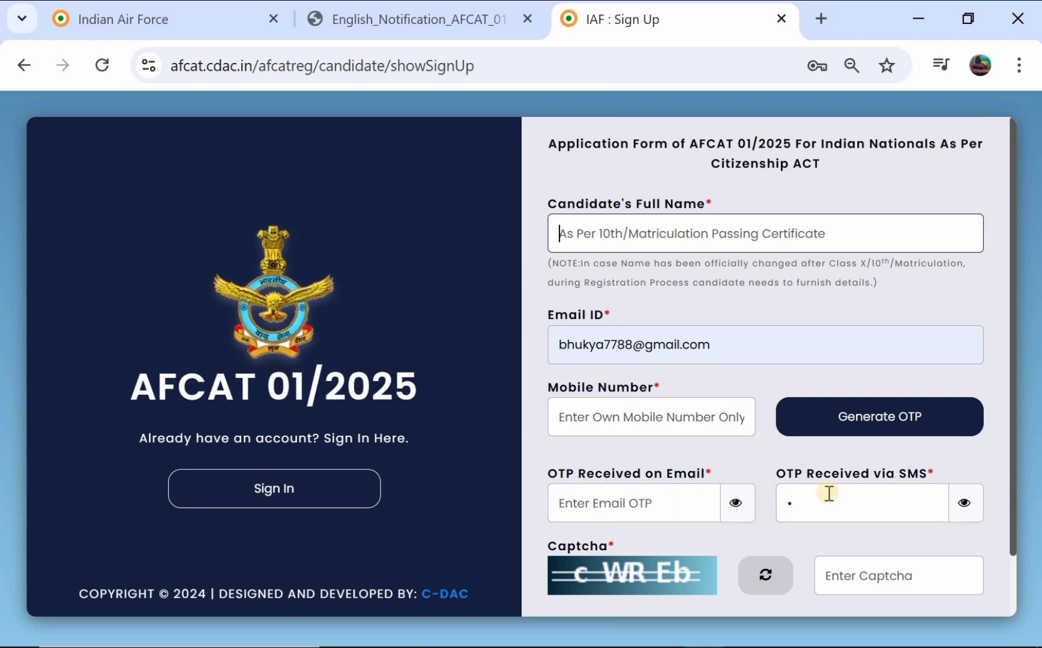
pyautogui.click(829, 493)
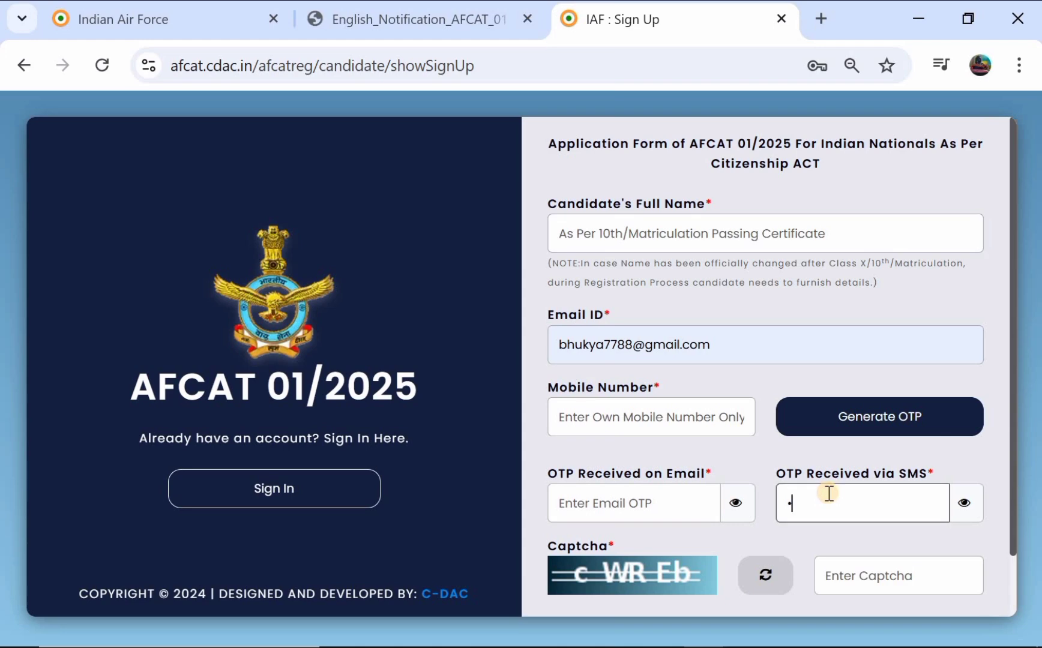
pyautogui.scroll(-1, 829, 494)
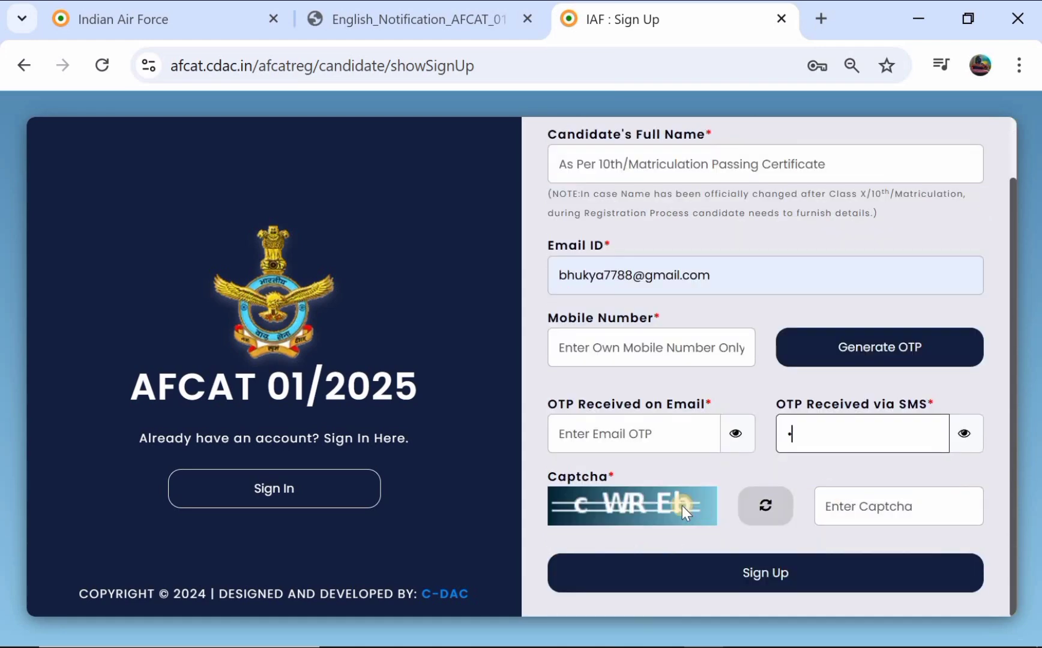
pyautogui.click(763, 573)
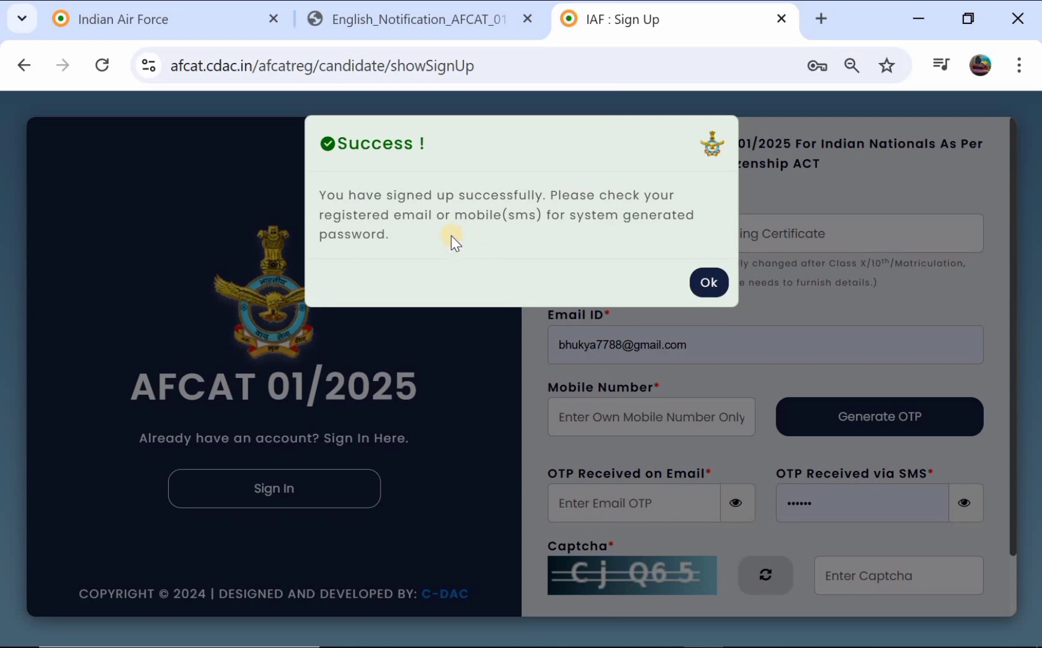
# Step: Acknowledge the sign-up success and sign in with the email, system-generated password and captcha
pyautogui.click(703, 281)
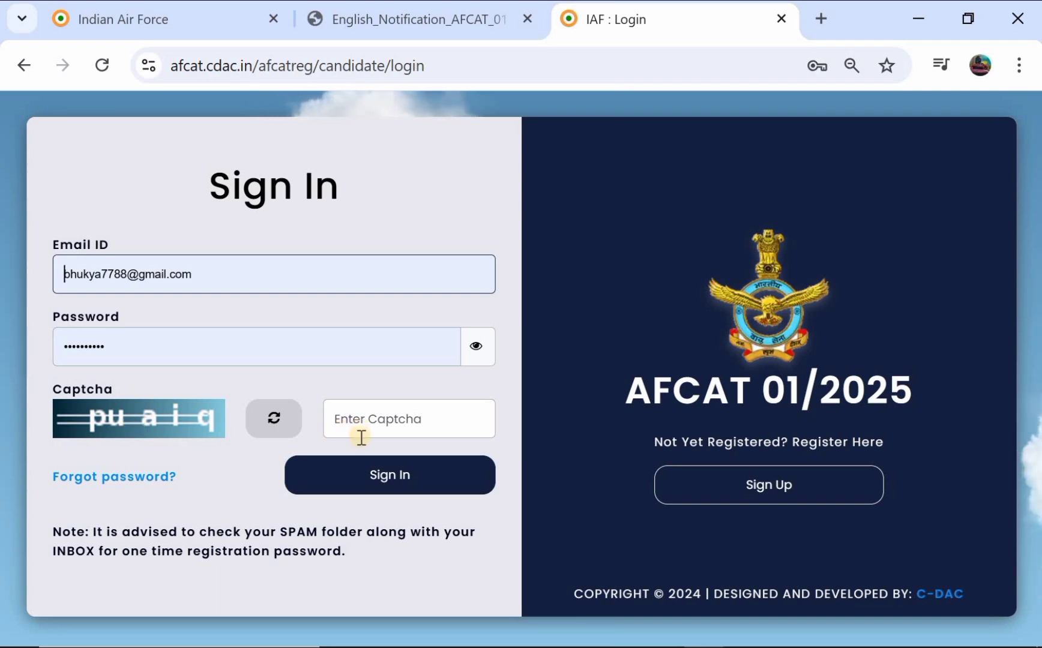
pyautogui.click(370, 474)
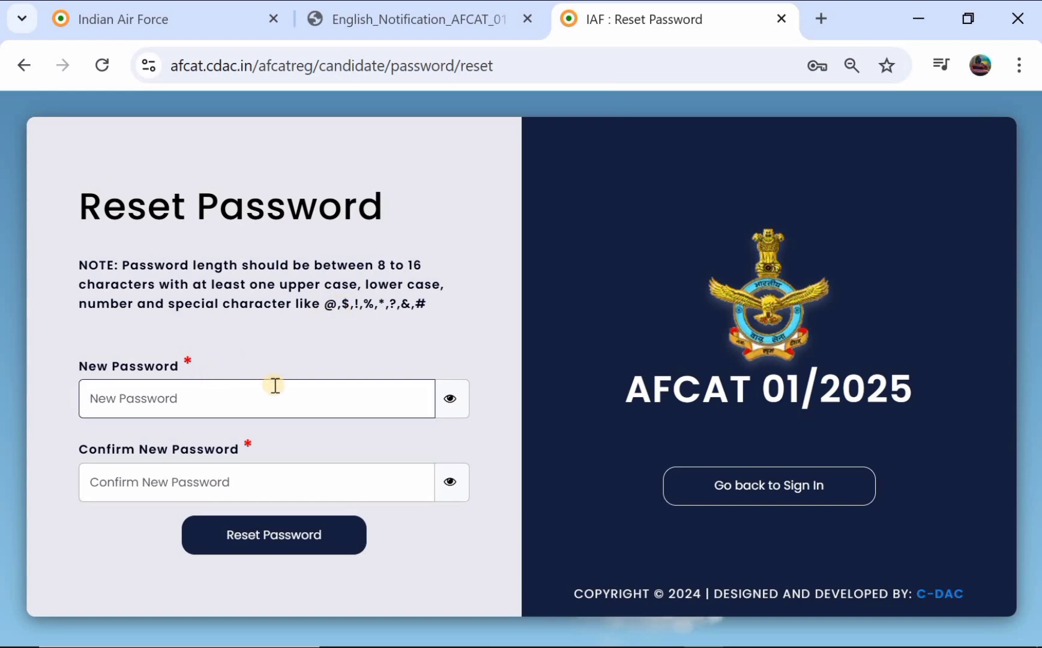
# Step: Enter a visible new password meeting the 8–16 mixed-character rules, confirm it, and submit
pyautogui.click(451, 404)
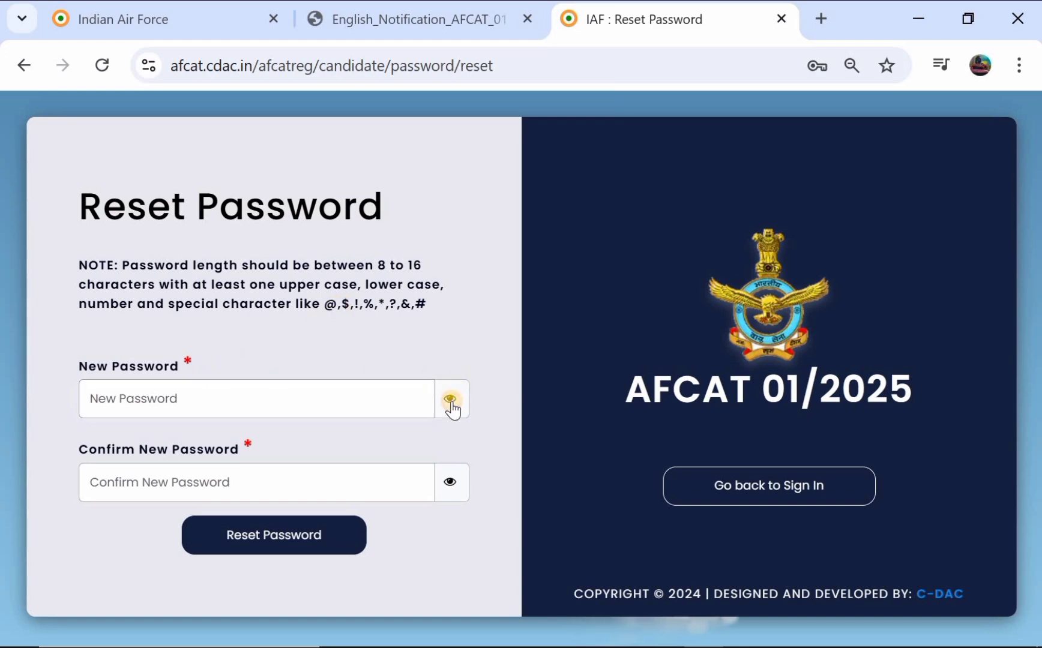
pyautogui.click(278, 397)
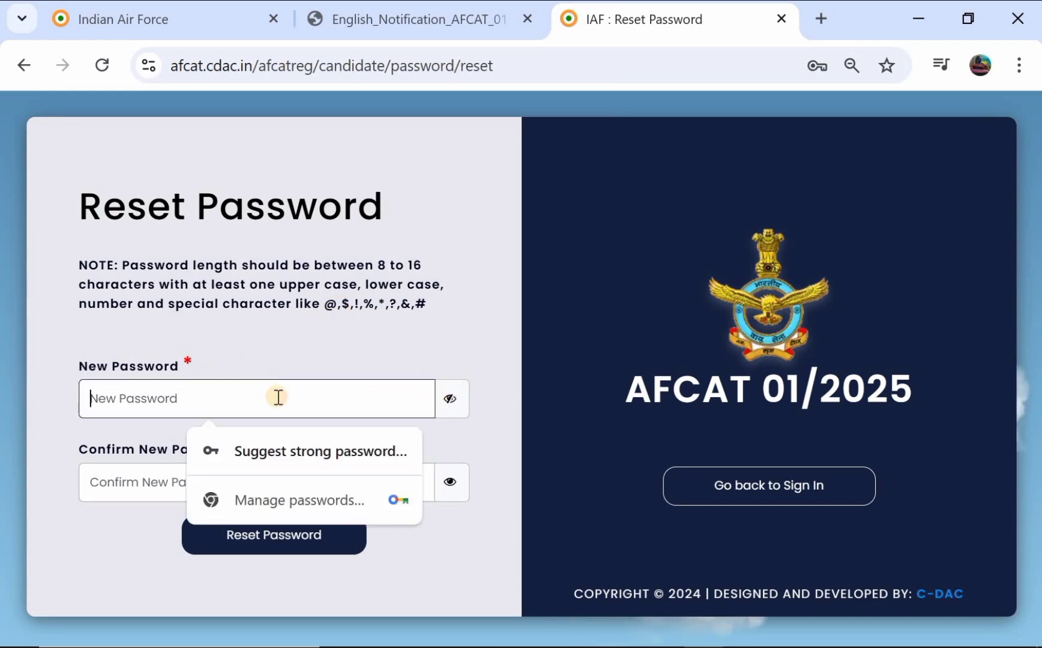
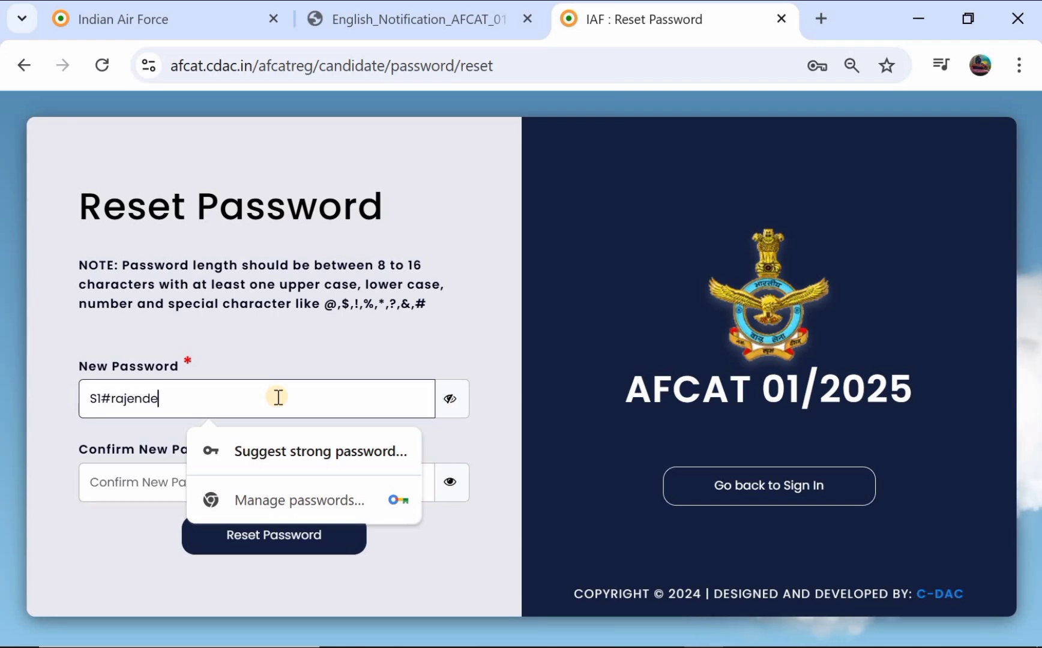
pyautogui.click(130, 482)
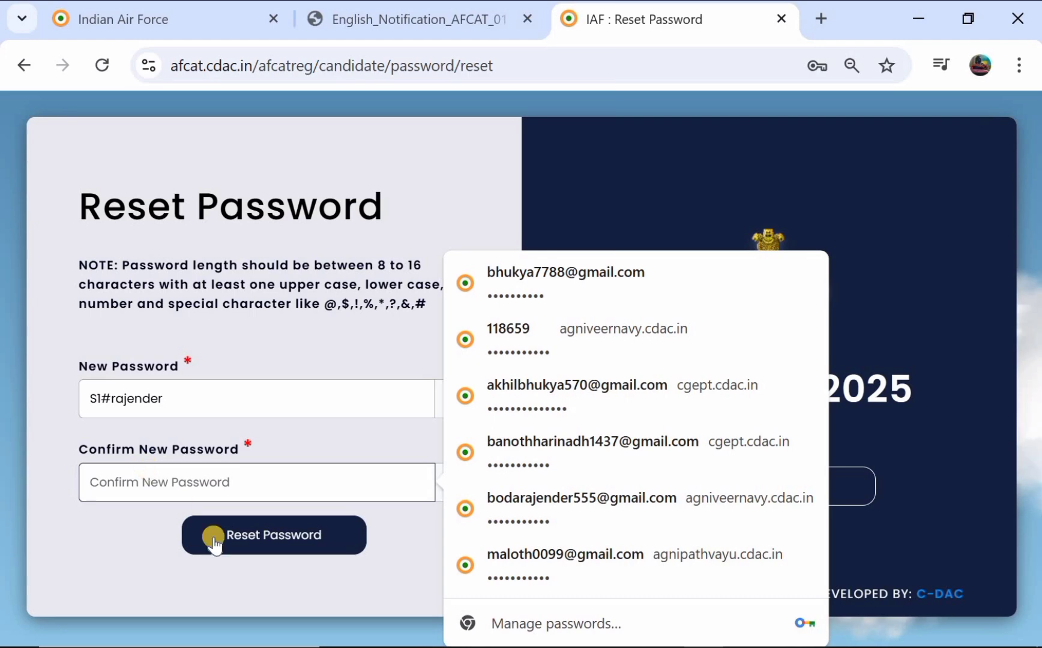
pyautogui.click(262, 536)
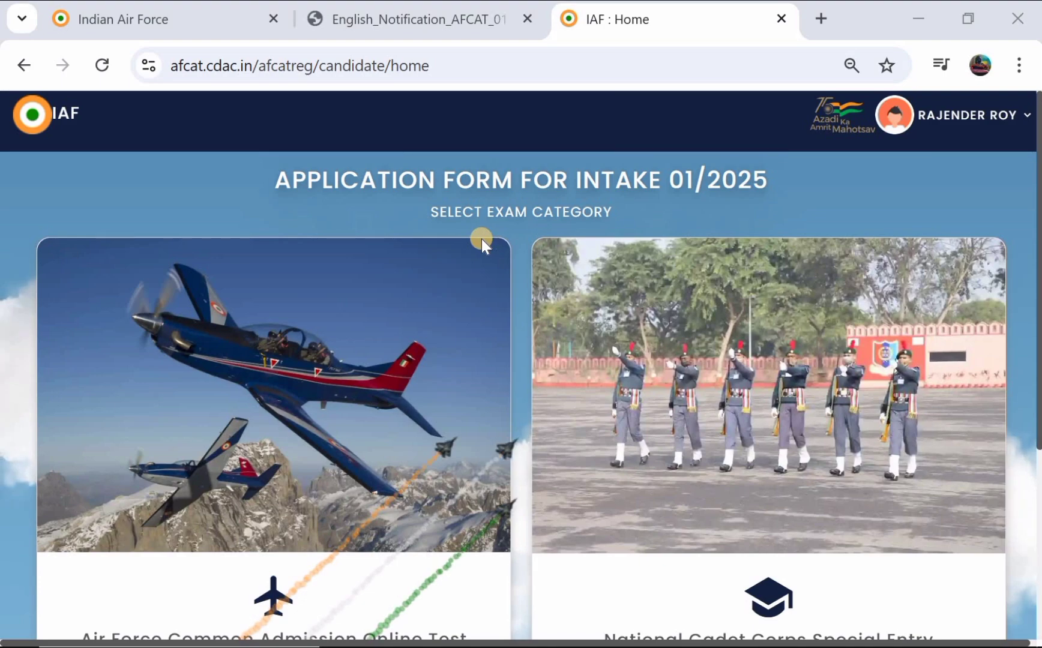
# Step: Select the Air Force Common Admission Online Test (AFCAT) category on the Home page
pyautogui.scroll(-4, 426, 304)
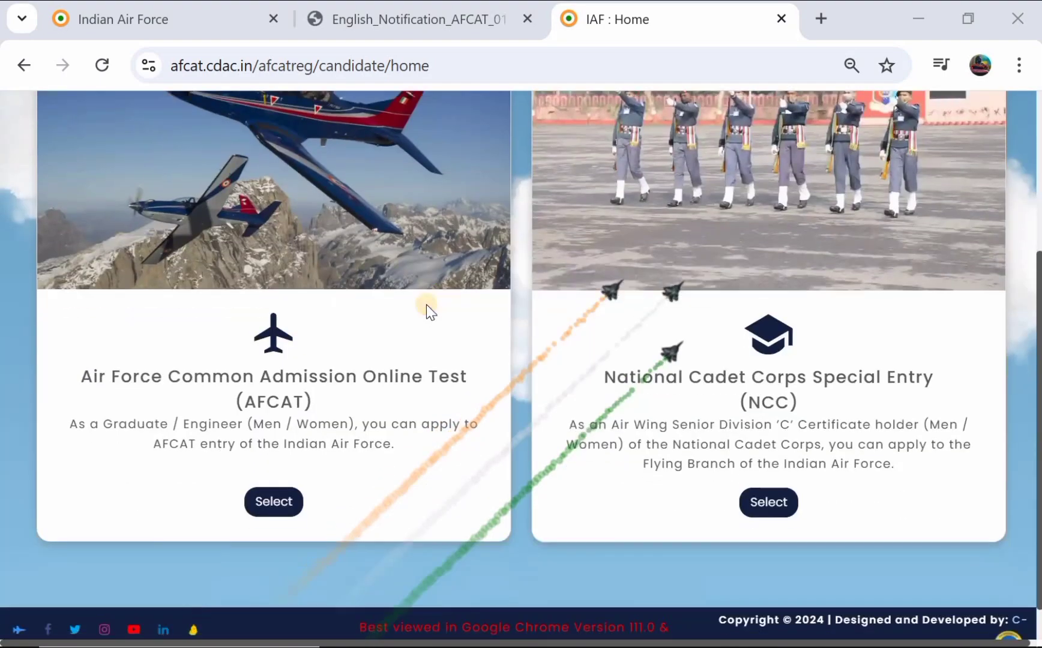
pyautogui.scroll(-1, 426, 305)
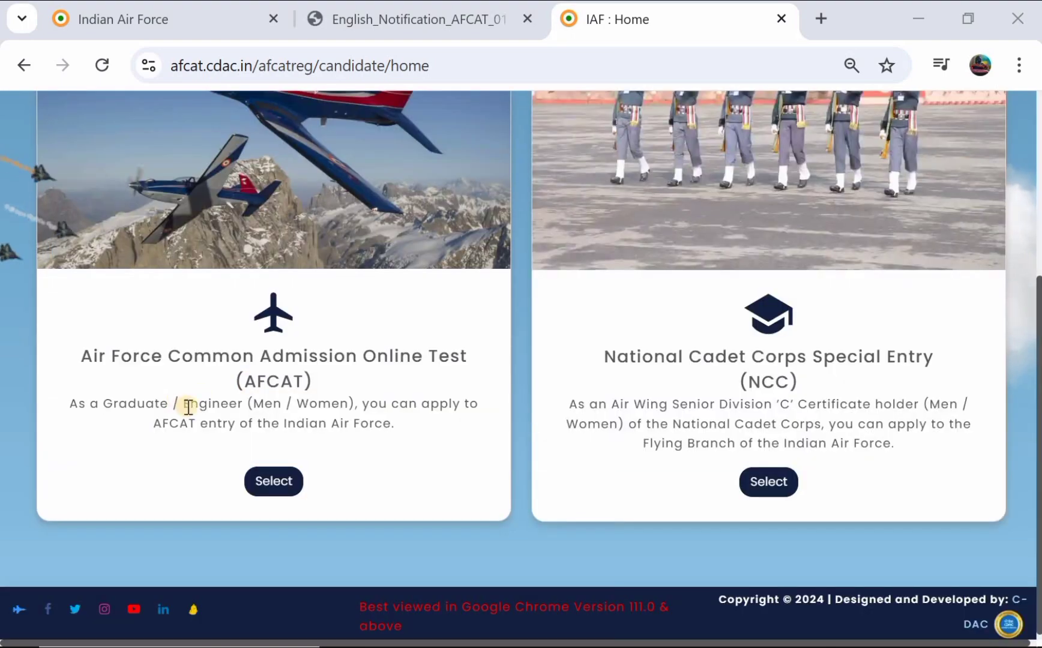
pyautogui.click(269, 478)
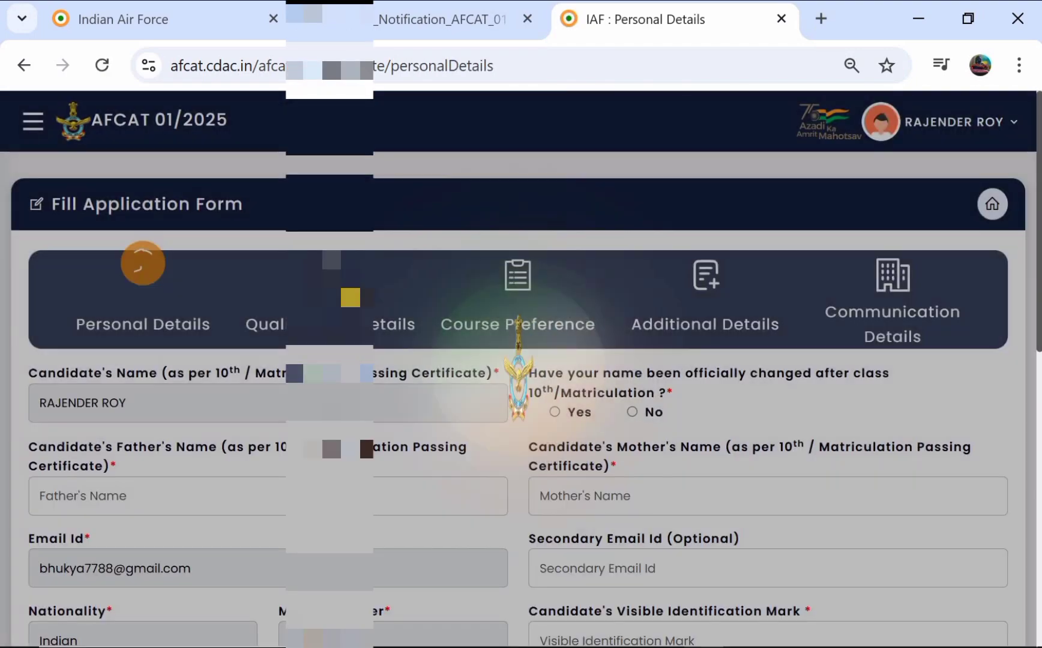
pyautogui.scroll(-1, 521, 369)
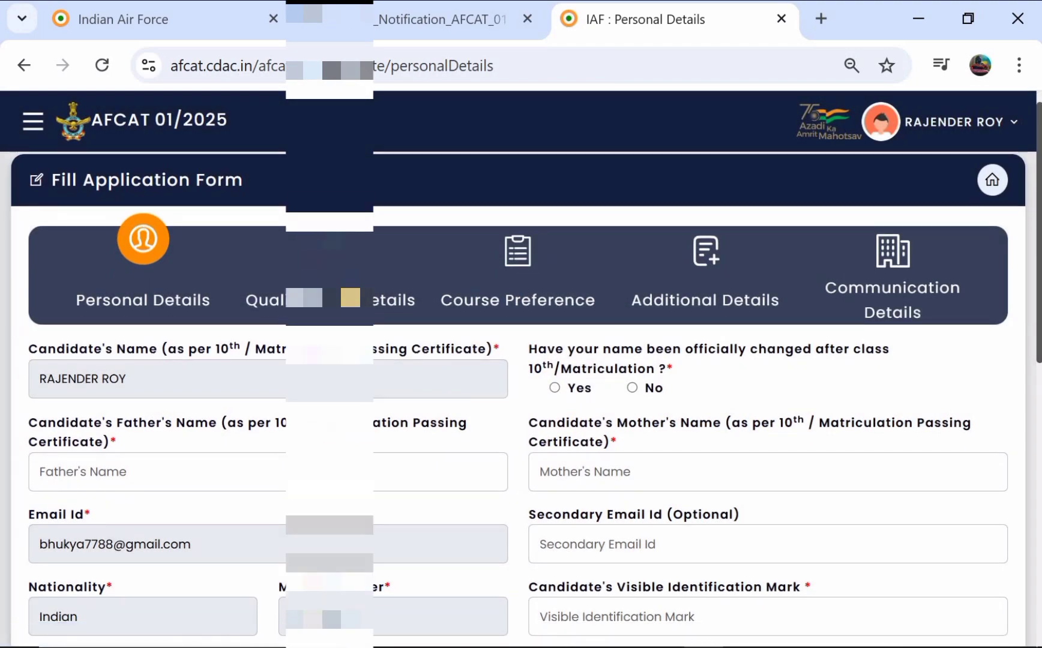
pyautogui.scroll(-3, 193, 299)
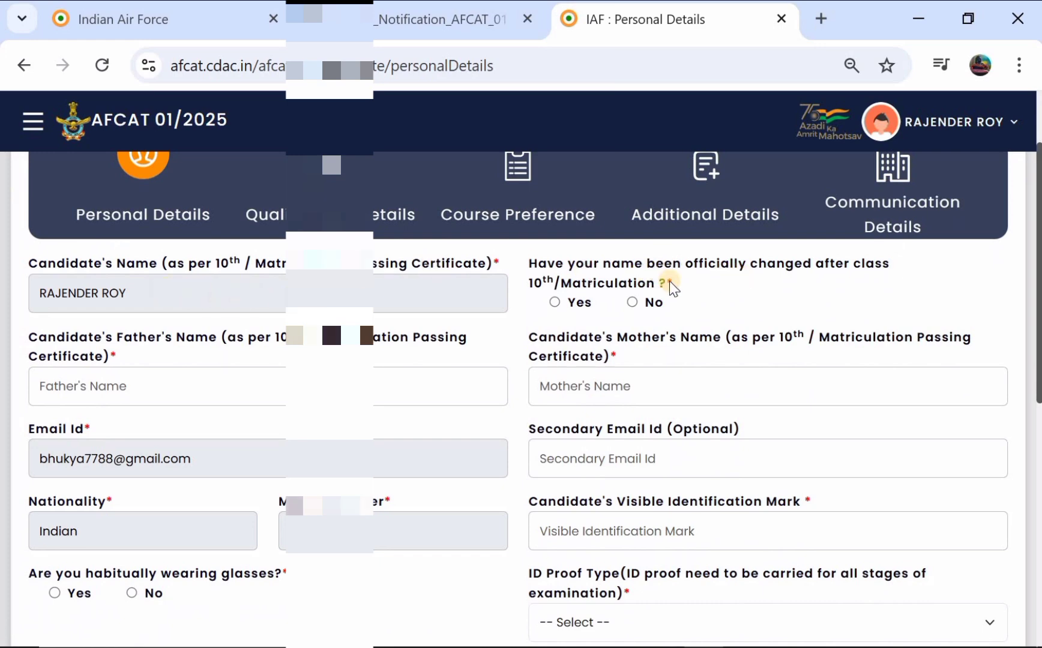
pyautogui.click(555, 302)
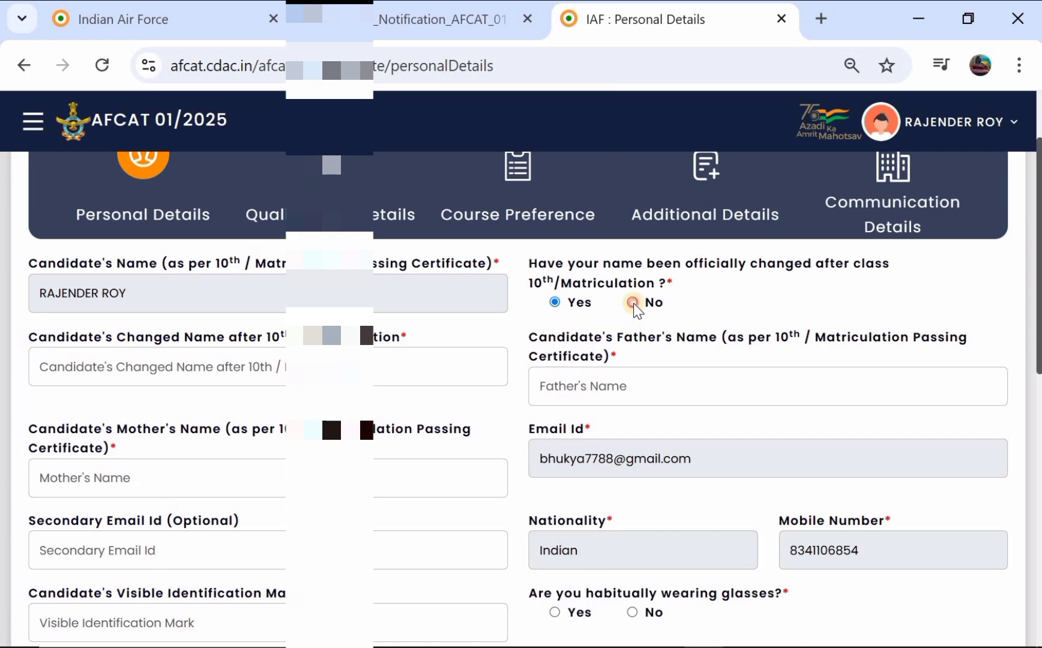
pyautogui.click(633, 303)
pyautogui.scroll(-1, 204, 369)
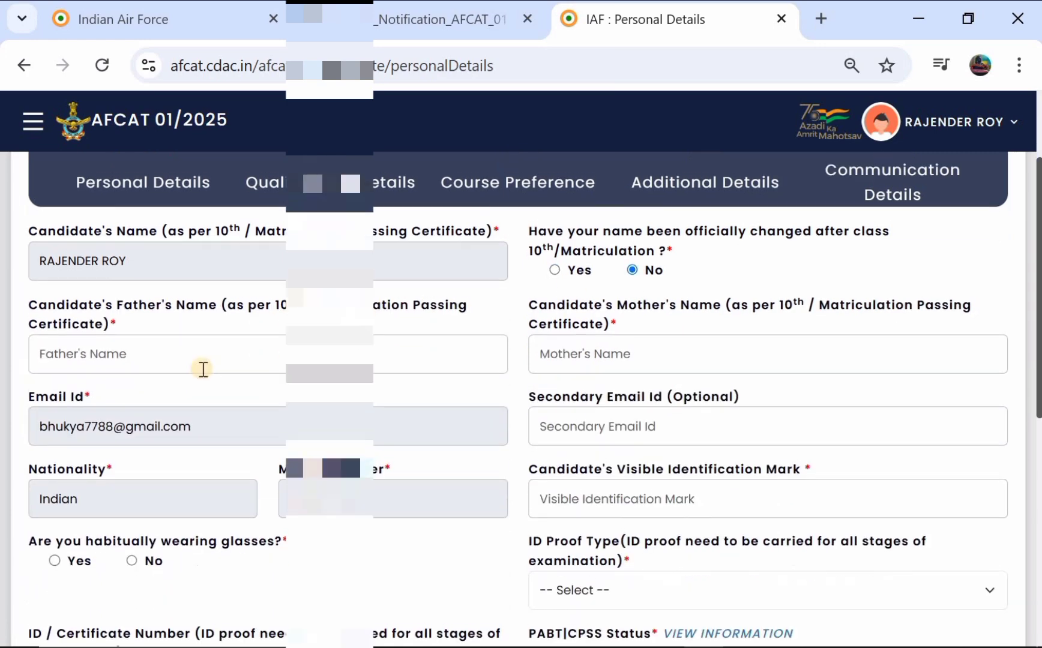
pyautogui.click(115, 349)
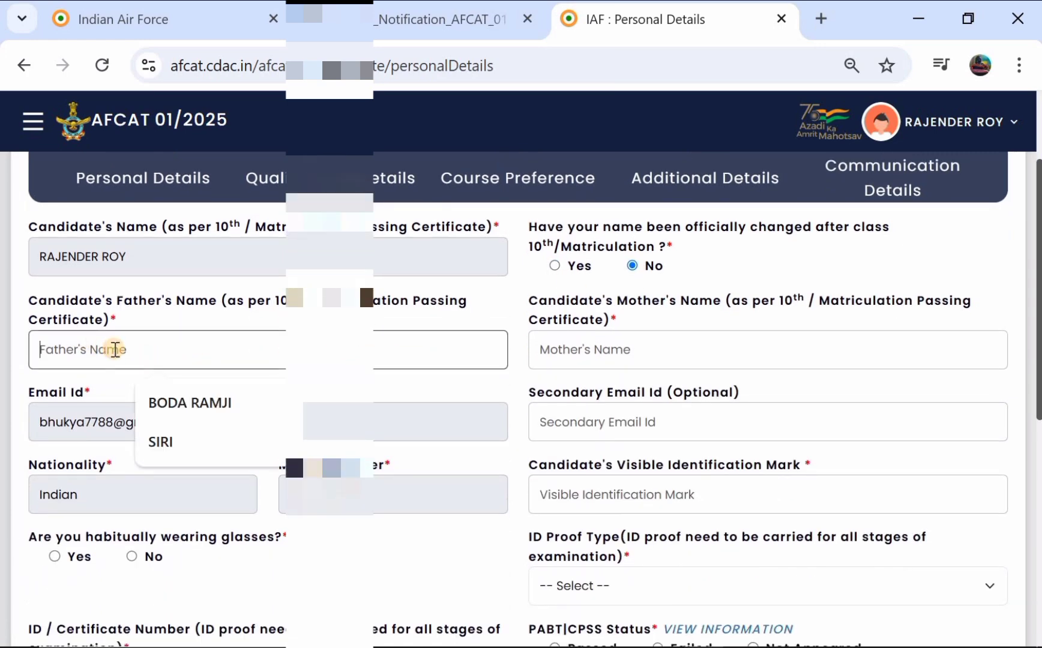
pyautogui.write('RAMJI')
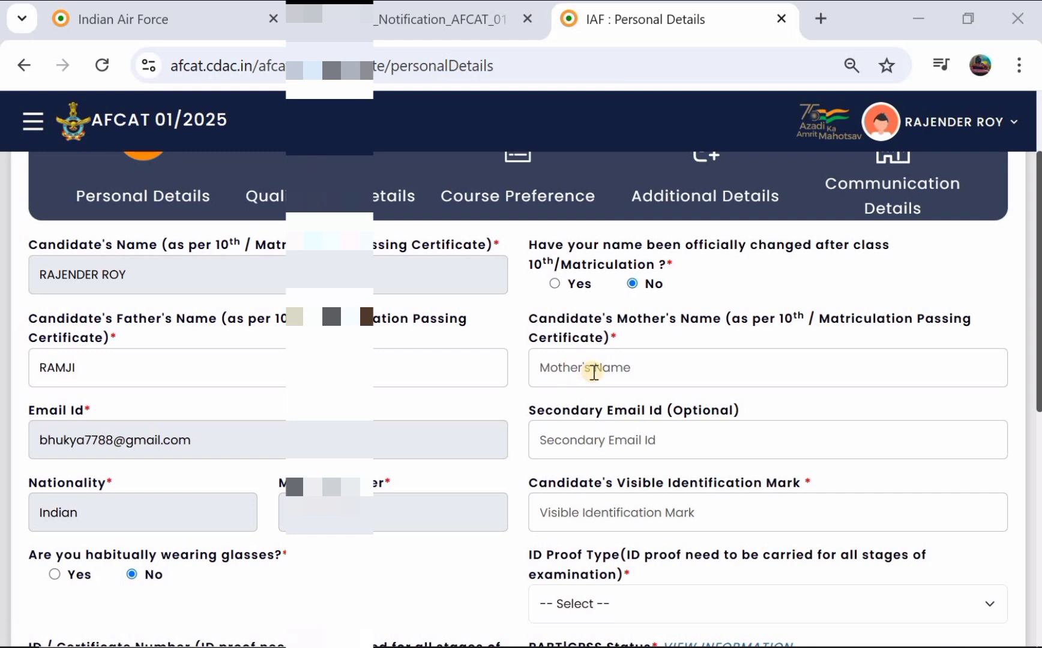
pyautogui.scroll(-3, 594, 372)
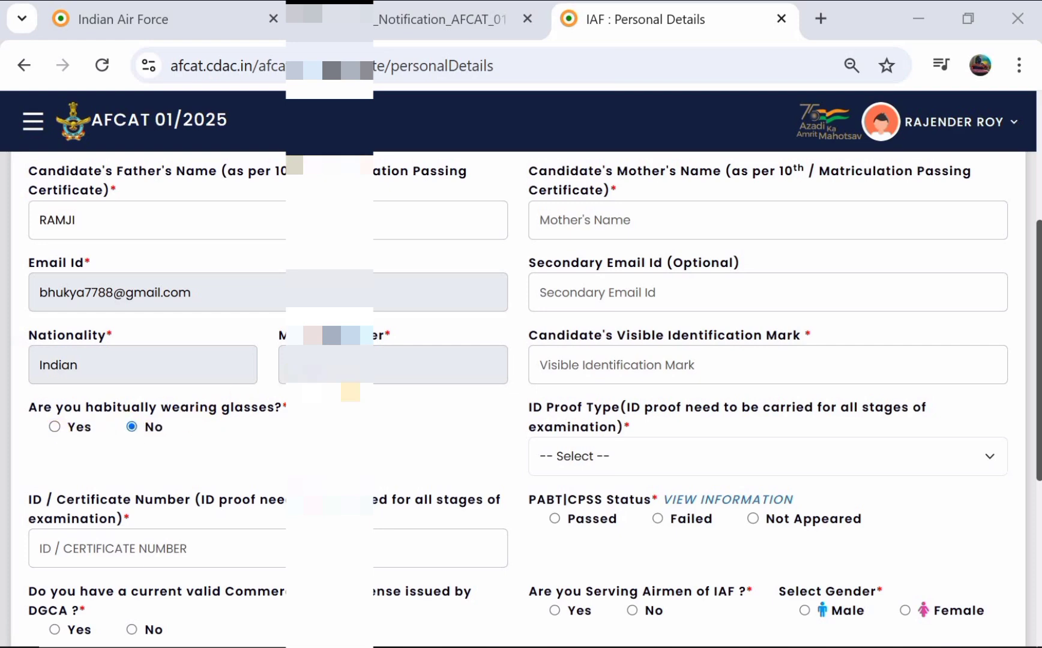
pyautogui.scroll(-2, 558, 405)
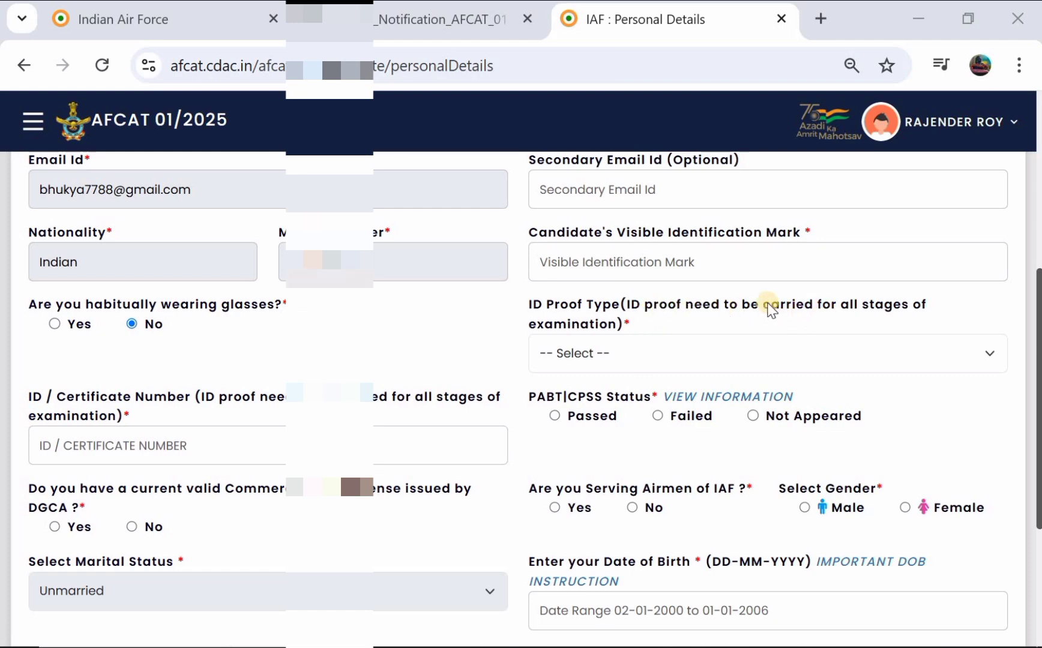
pyautogui.click(588, 358)
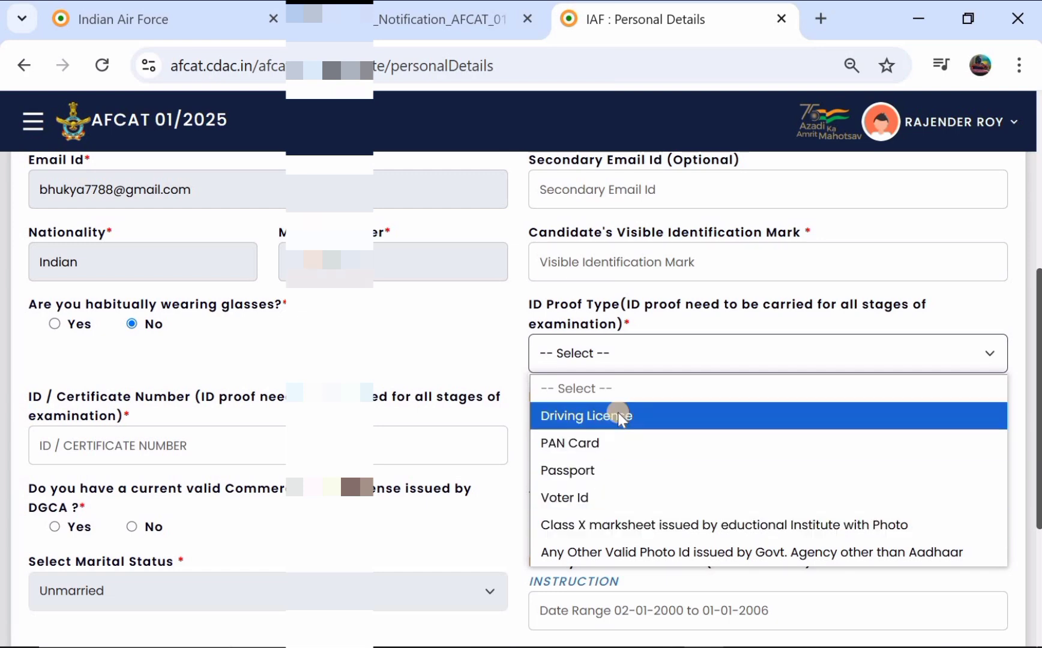
# Step: Choose Class X marksheet as ID proof and mark PABT/CPSS status as Not Appeared
pyautogui.click(612, 526)
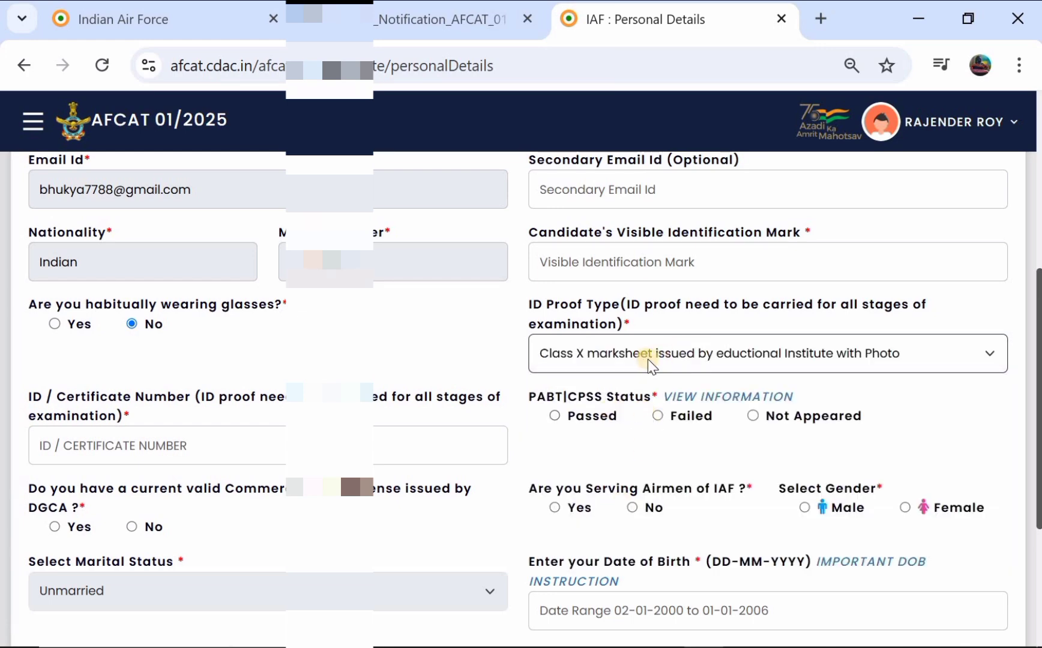
pyautogui.scroll(-1, 645, 366)
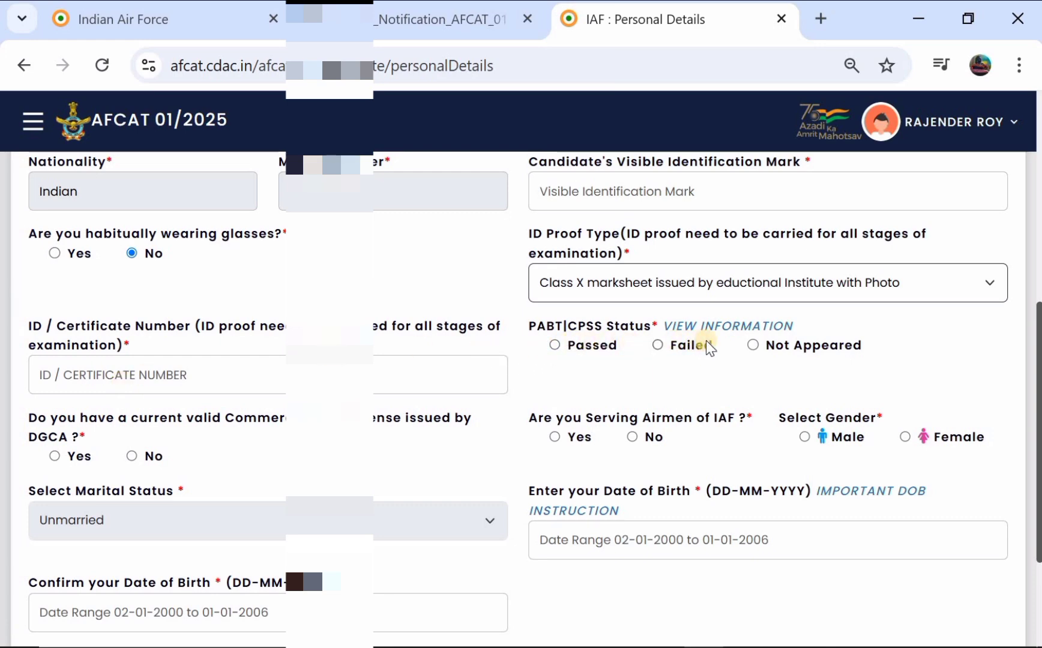
pyautogui.click(680, 329)
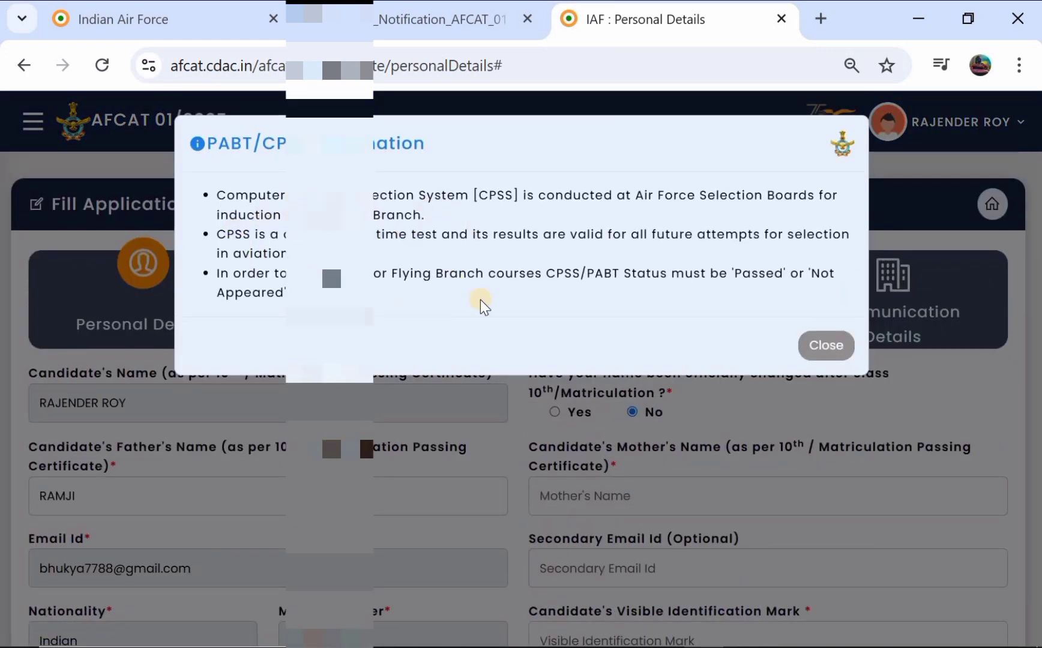
pyautogui.click(823, 345)
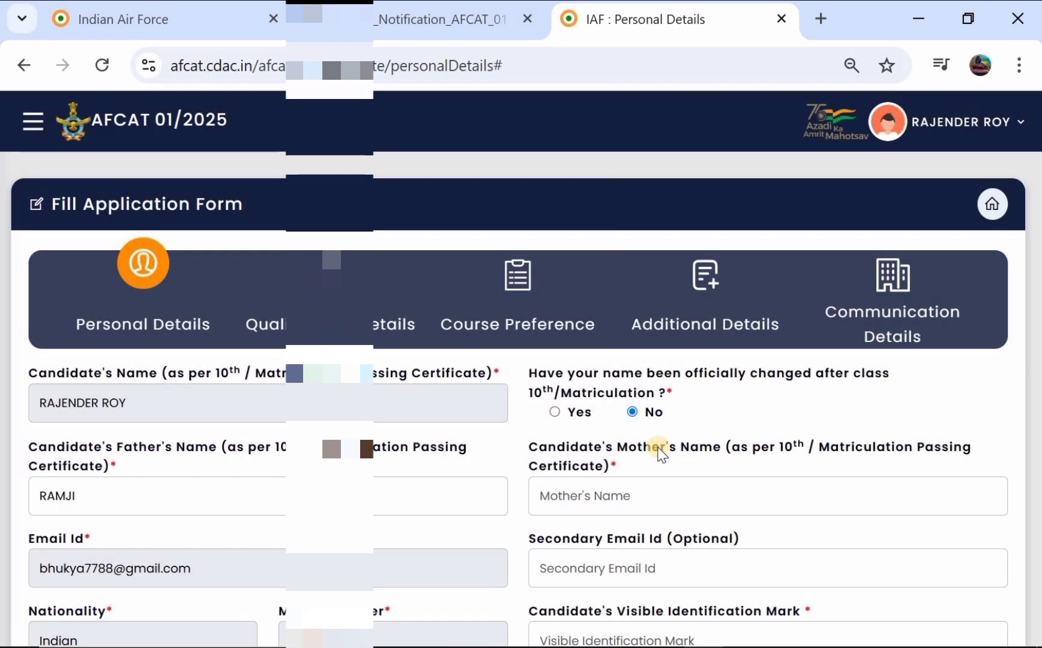
pyautogui.scroll(-2, 658, 449)
pyautogui.scroll(-4, 658, 452)
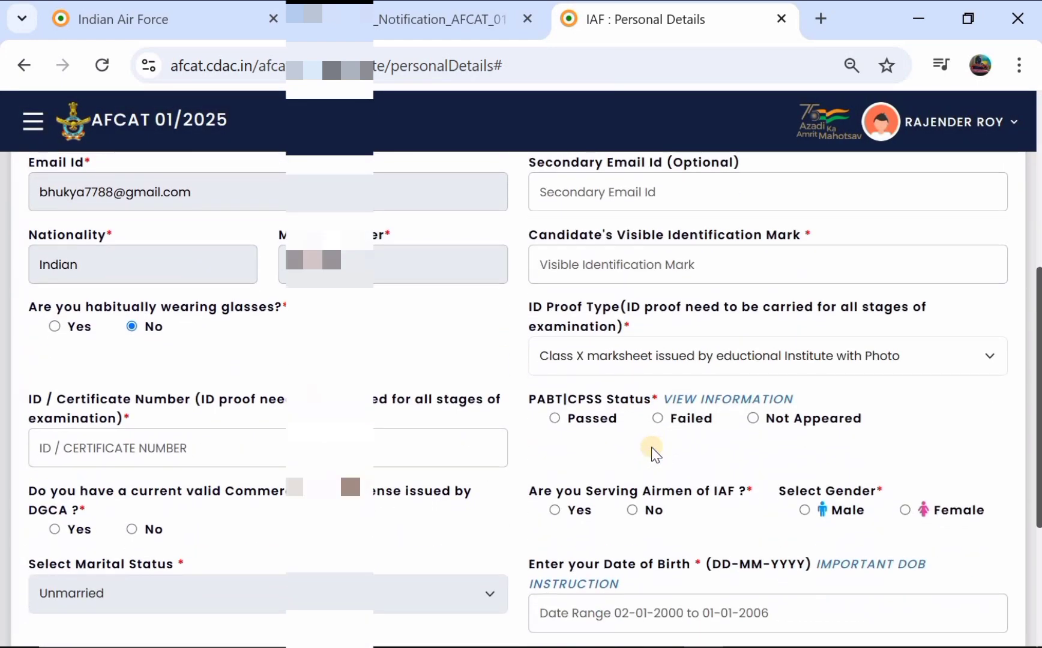
pyautogui.click(753, 418)
# Step: Answer No for holding a DGCA pilot licence and being a serving IAF airman
pyautogui.scroll(-2, 452, 423)
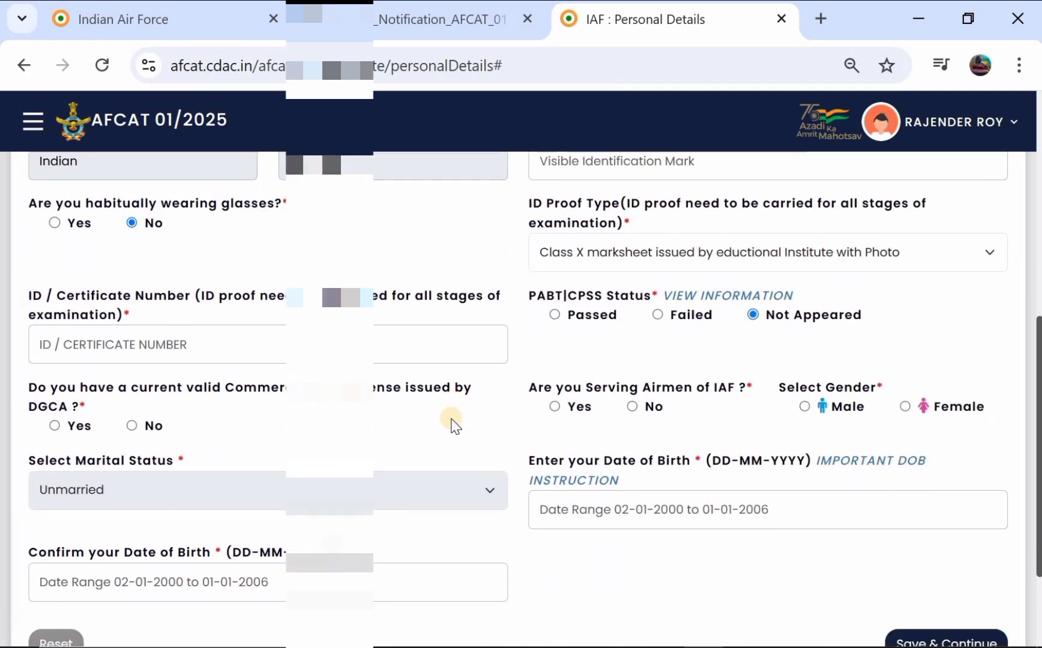
pyautogui.scroll(-1, 221, 427)
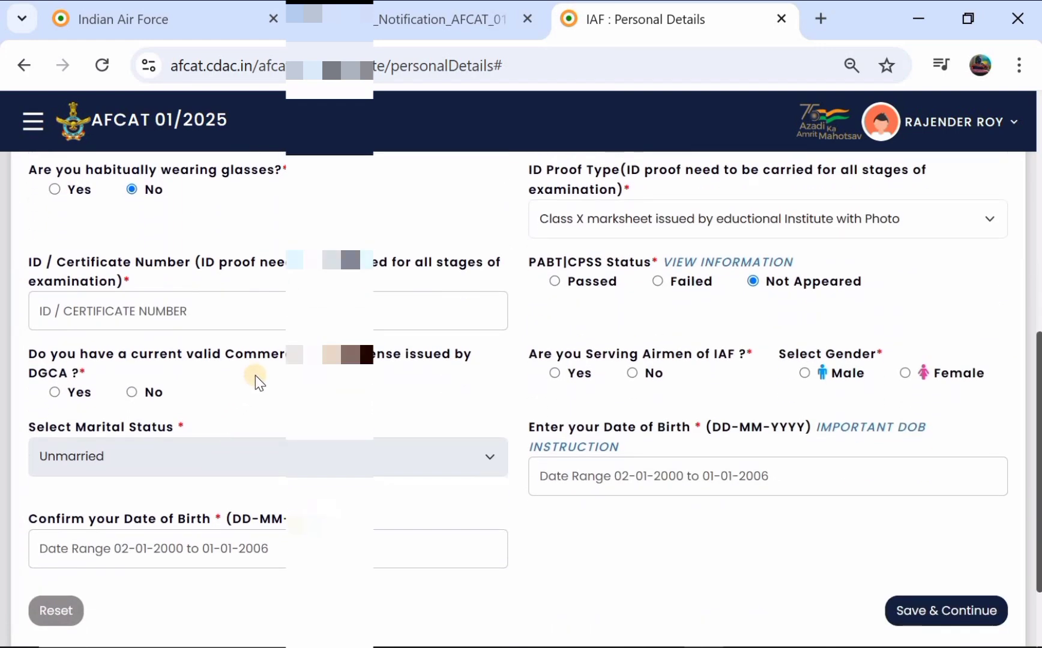
pyautogui.click(132, 392)
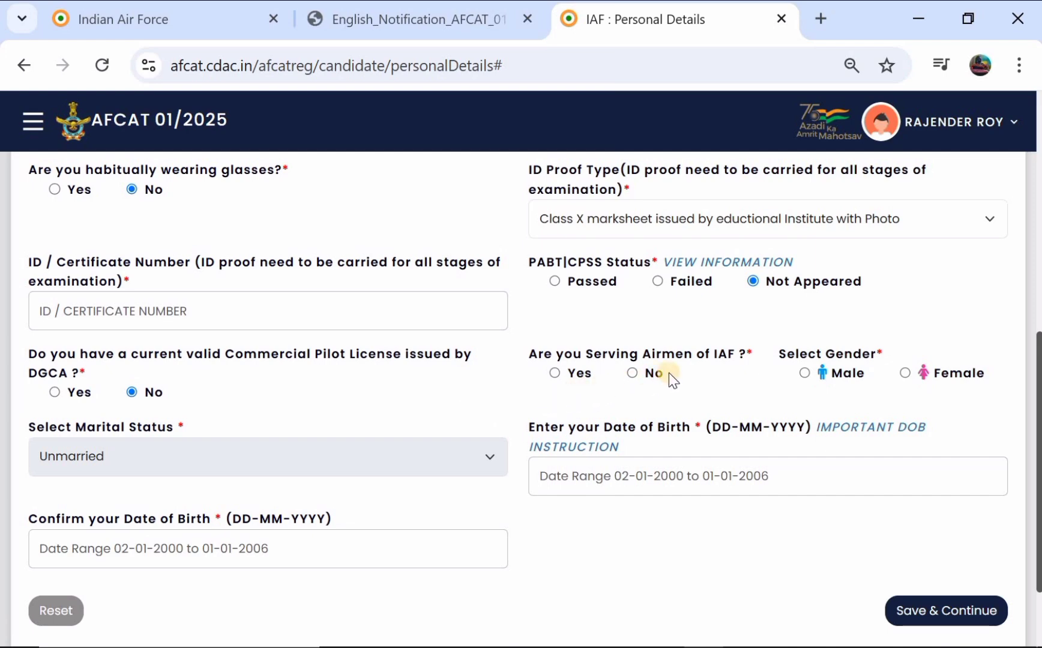
pyautogui.click(632, 372)
# Step: Confirm Male as gender and fill in the ID certificate number and date of birth
pyautogui.click(802, 372)
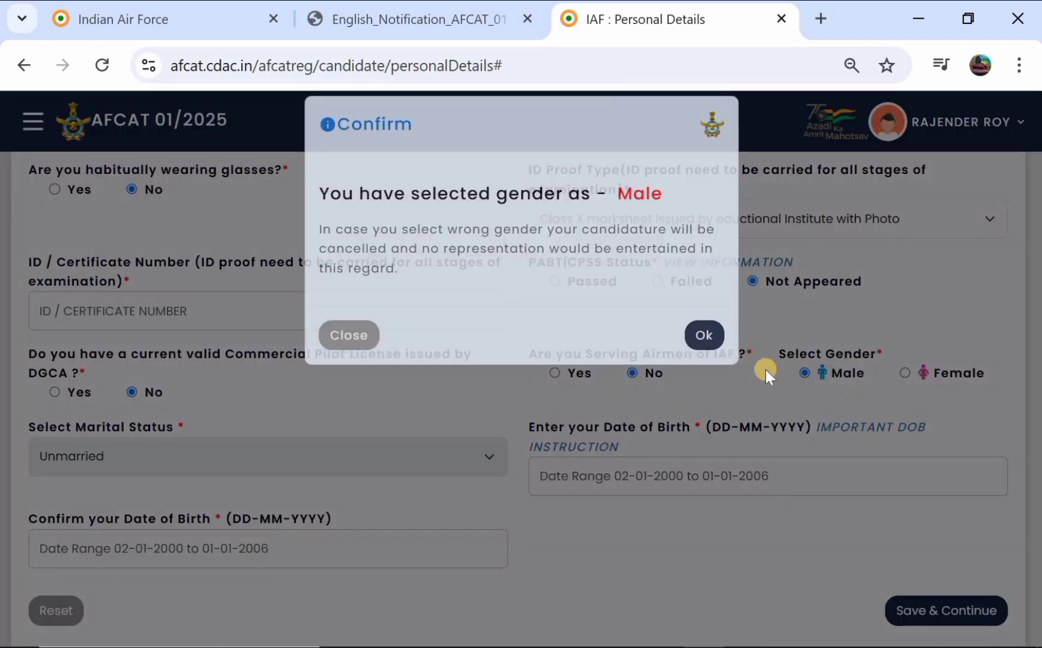
pyautogui.click(707, 354)
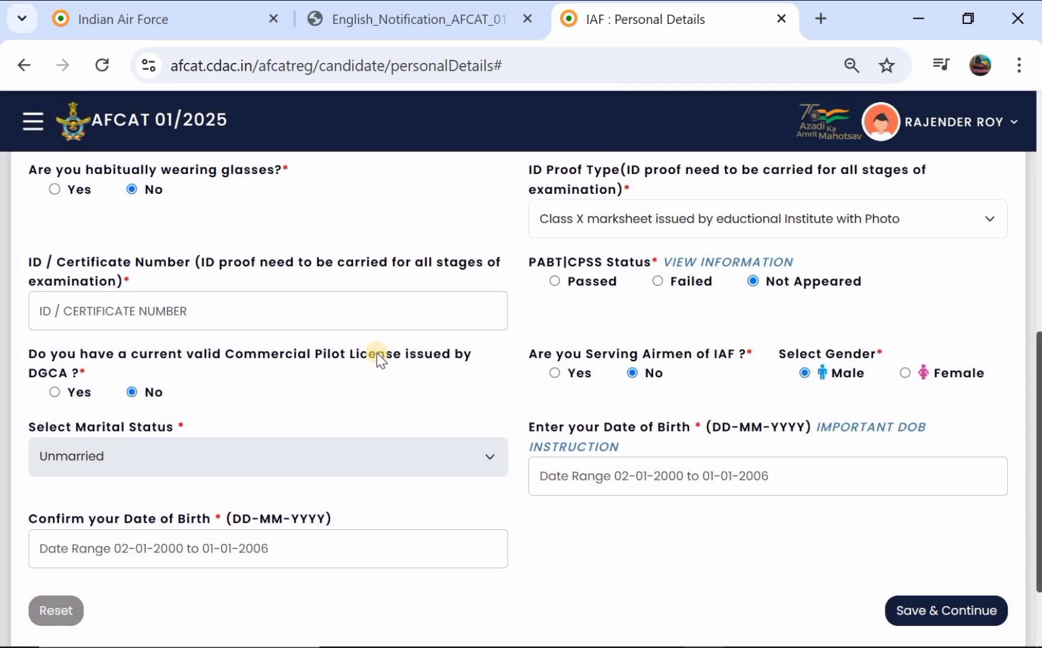
pyautogui.scroll(-3, 377, 358)
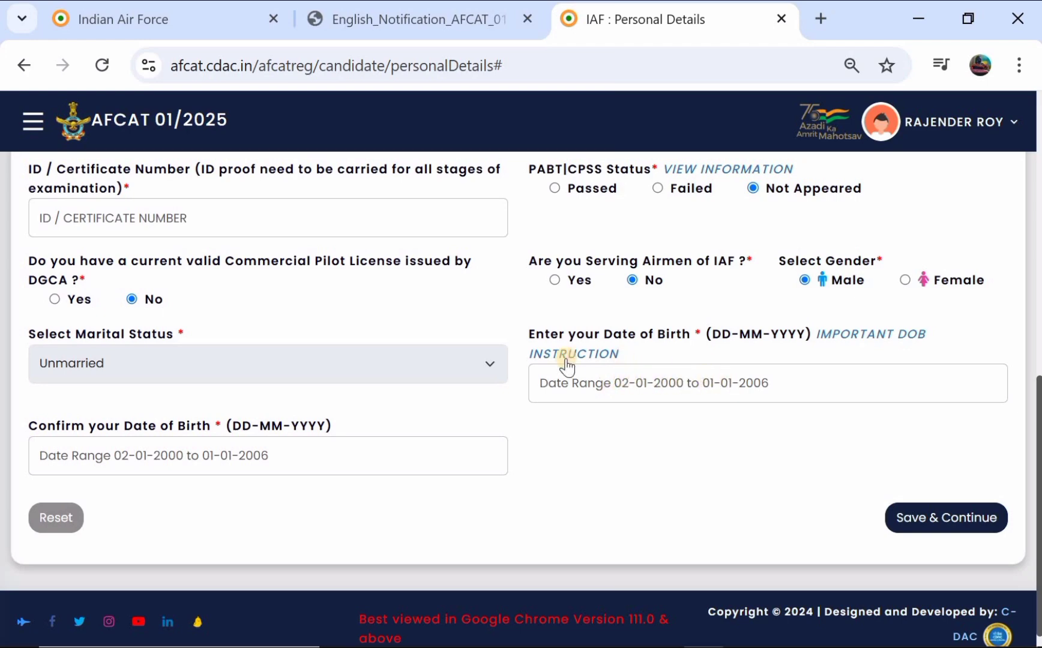
pyautogui.scroll(-1, 565, 360)
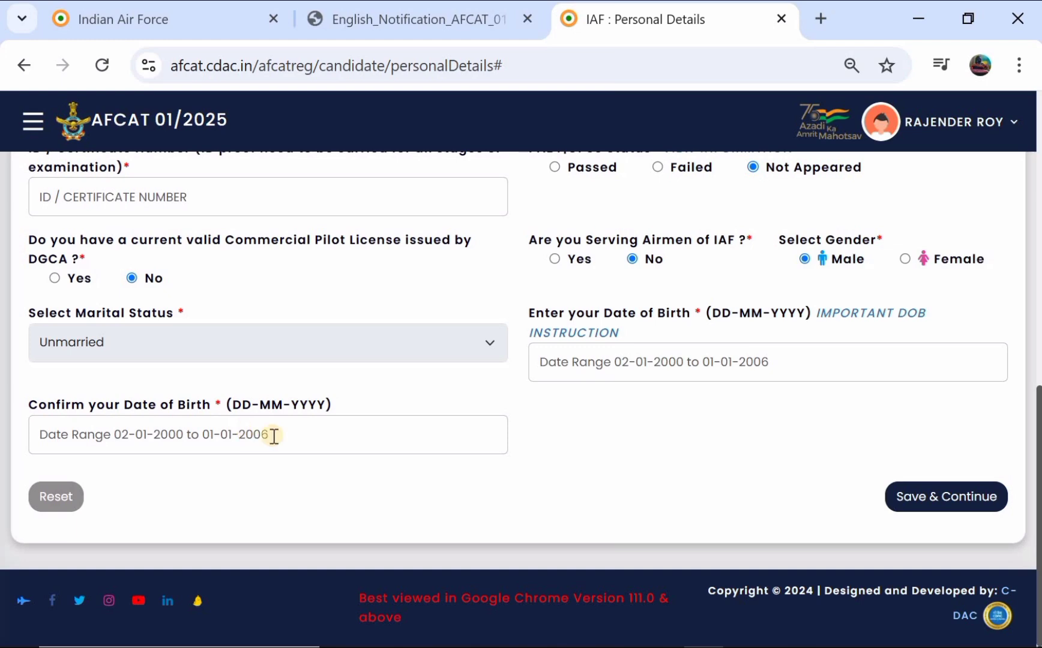
# Step: Save and submit the personal details, then acknowledge the success message
pyautogui.click(952, 498)
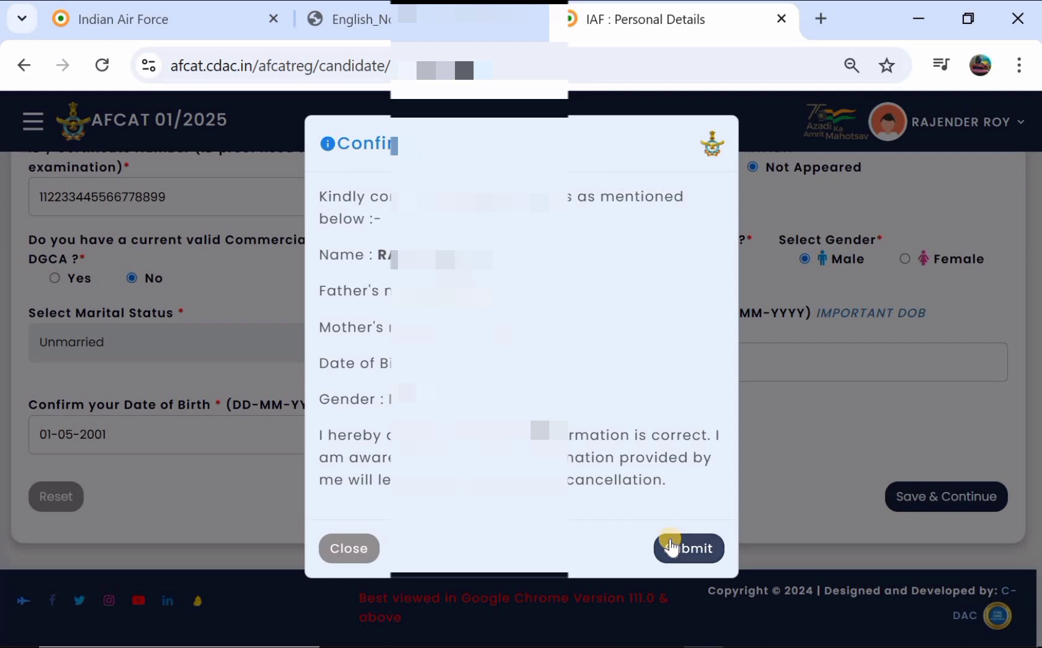
pyautogui.click(670, 547)
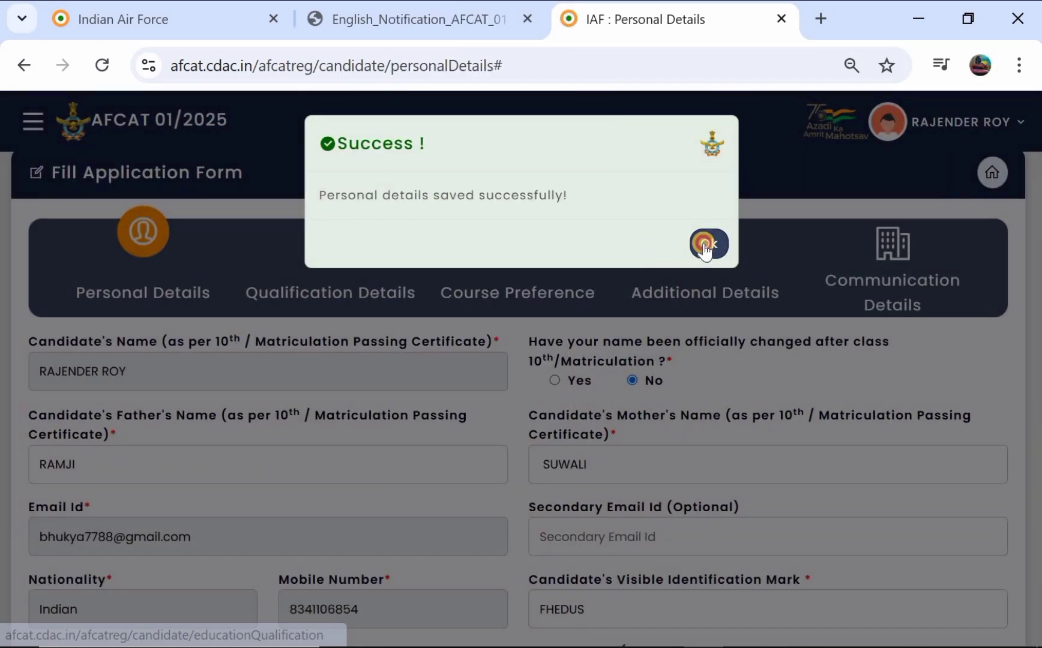
pyautogui.click(703, 243)
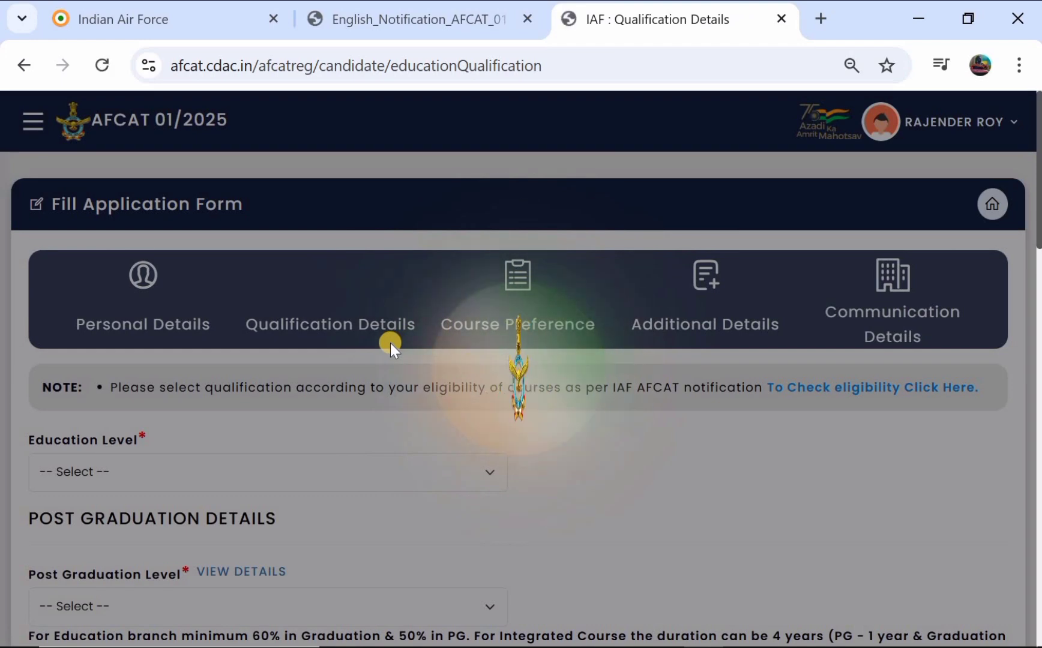
# Step: Set Education Level to 10+2 [+] Graduation
pyautogui.scroll(-1, 283, 354)
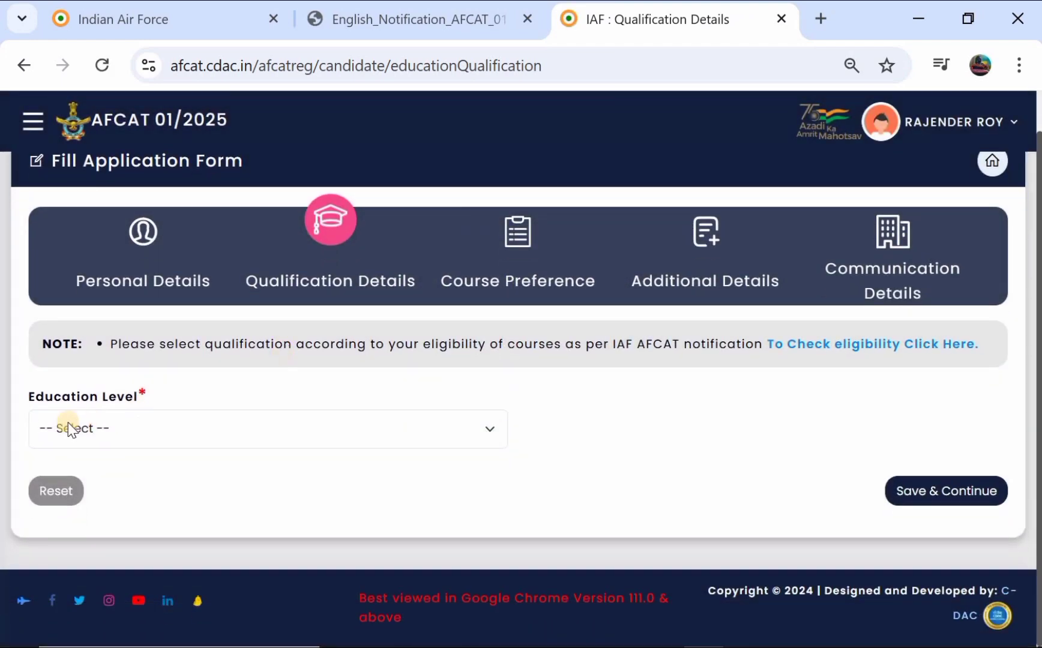
pyautogui.click(88, 432)
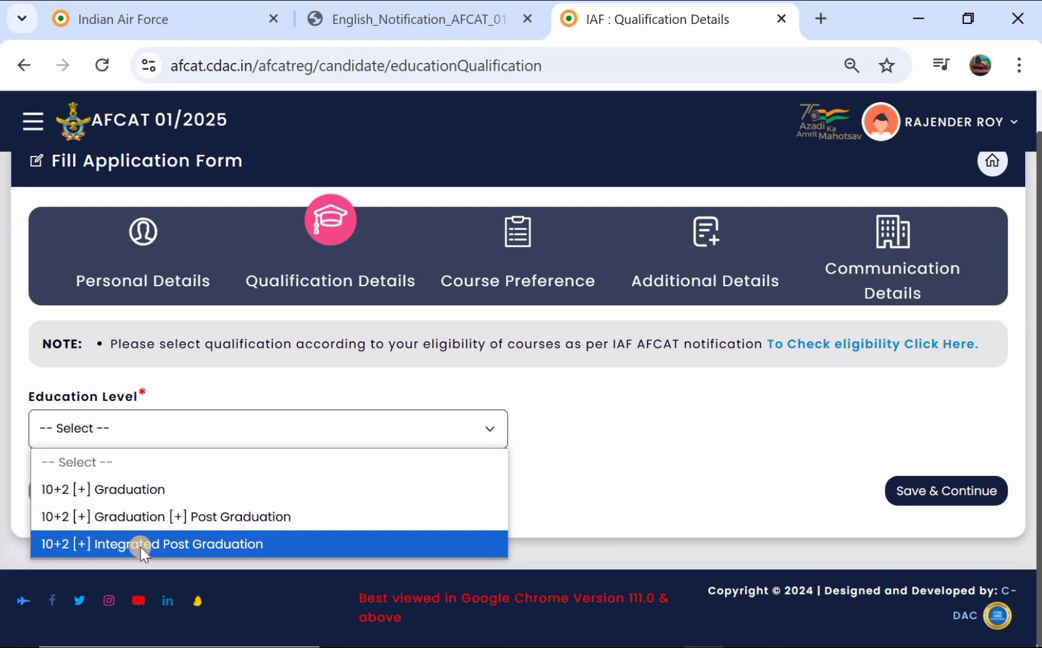
pyautogui.click(203, 500)
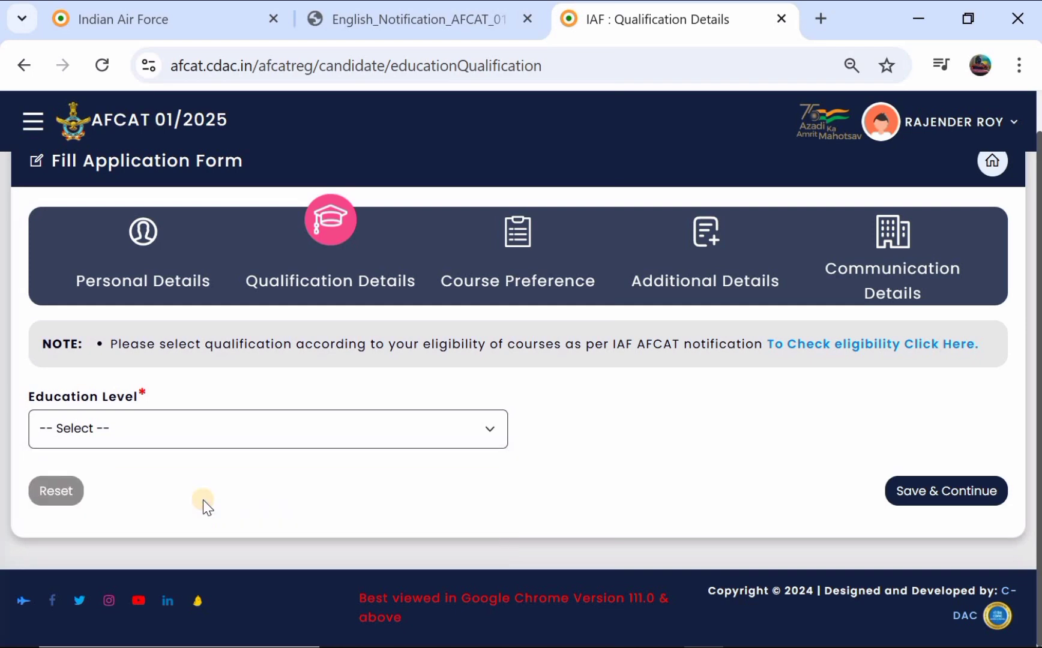
# Step: Show the Graduation Group Details explaining Graduate Options A–D
pyautogui.scroll(-1, 203, 500)
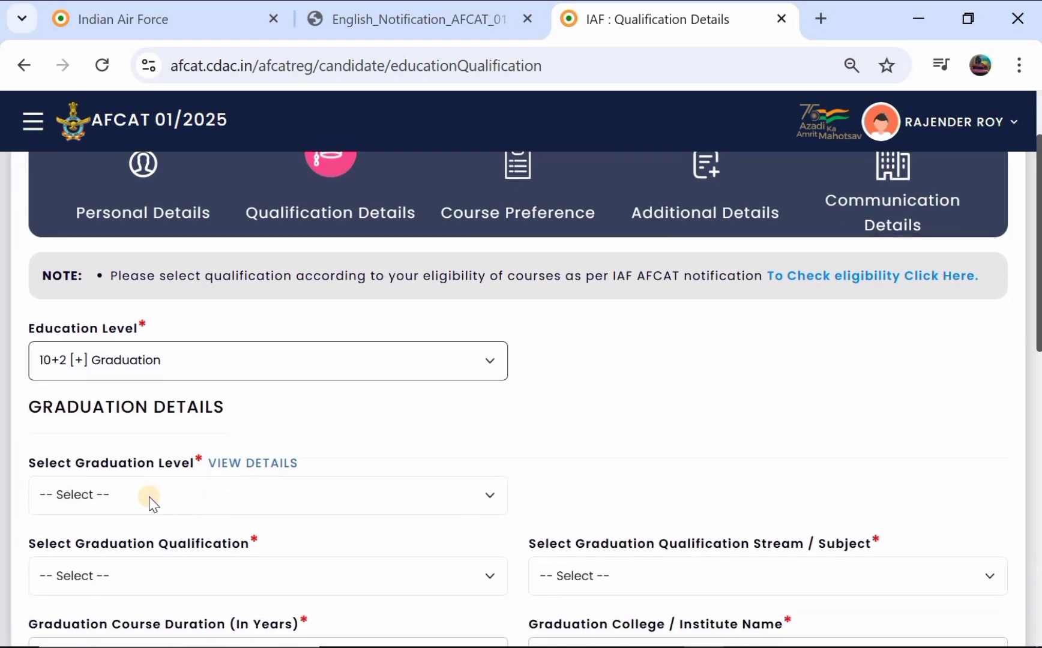
pyautogui.click(148, 493)
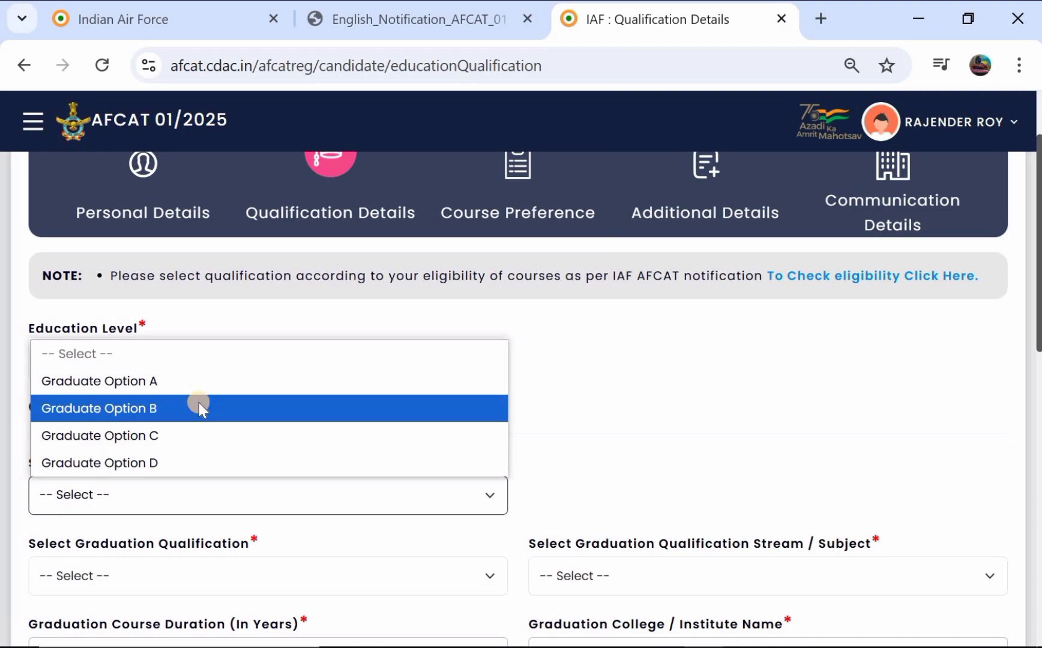
pyautogui.click(191, 509)
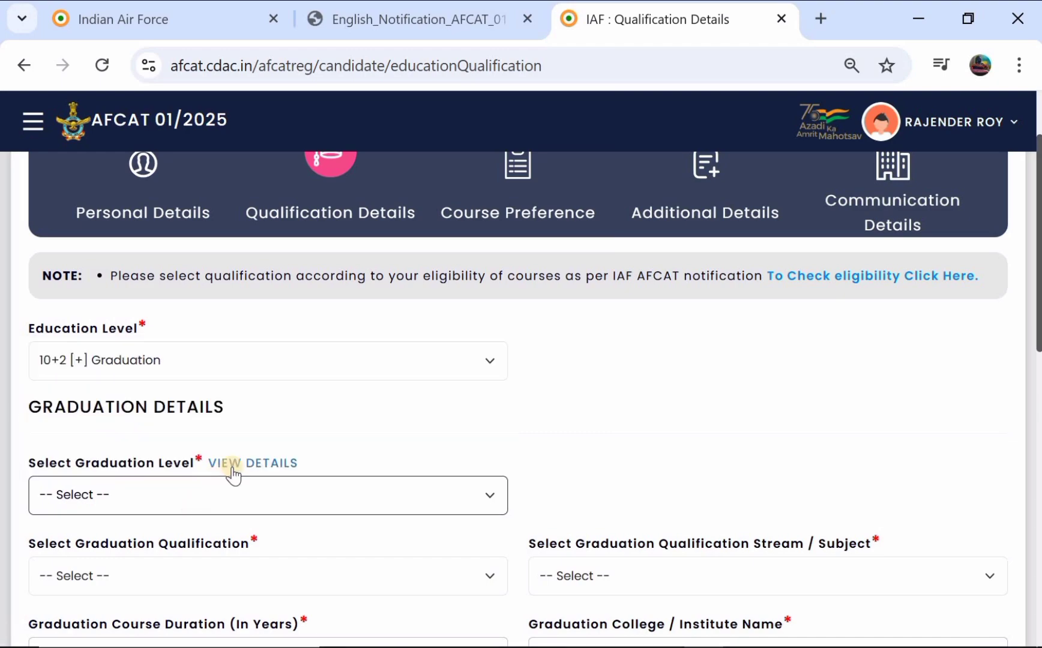
pyautogui.click(245, 462)
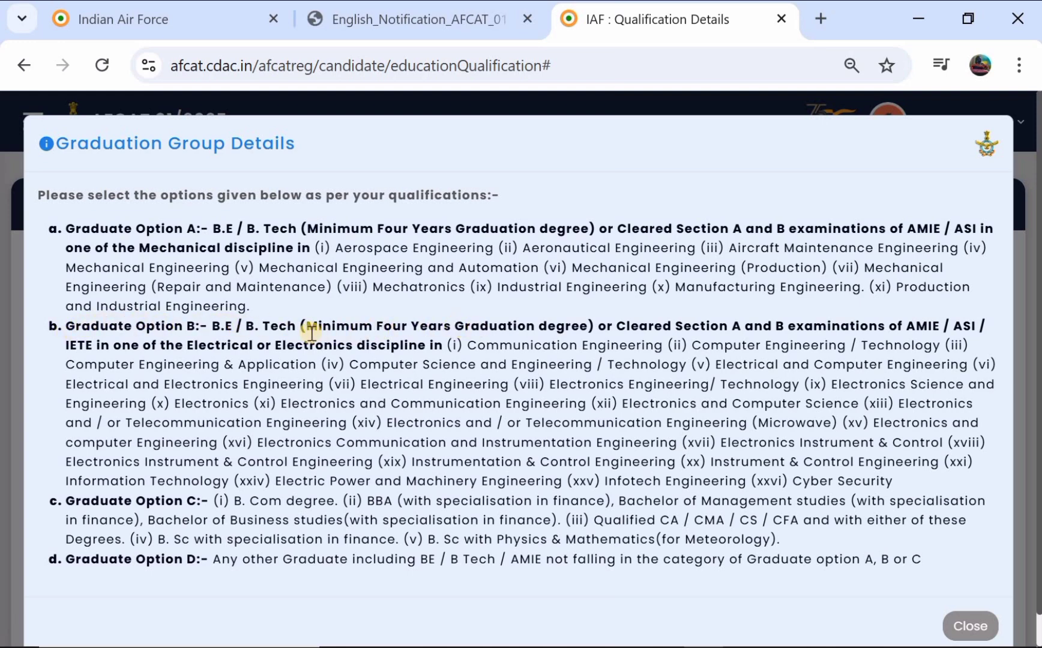
# Step: Read through the Graduation Group Details popup and close it to return to Graduation Details
pyautogui.scroll(-1, 311, 331)
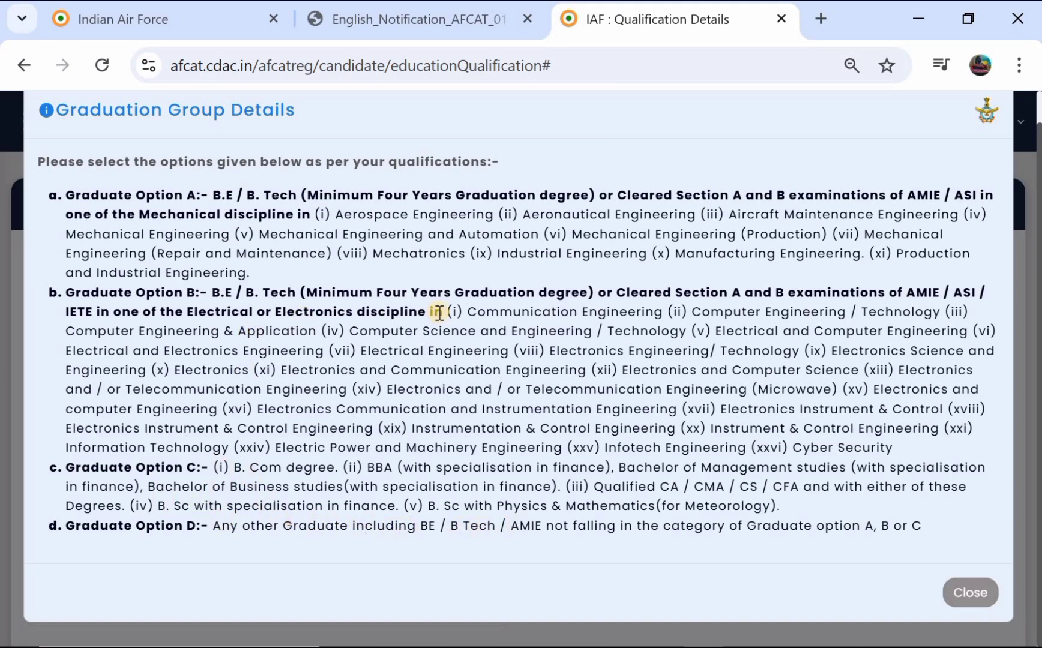
pyautogui.scroll(1, 435, 309)
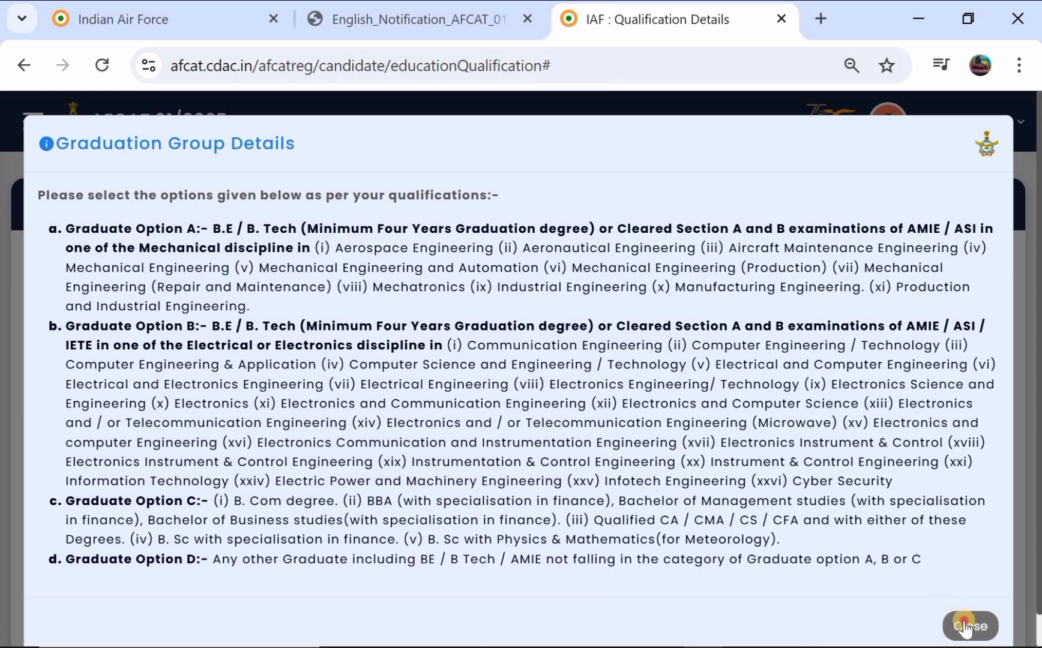
pyautogui.click(958, 624)
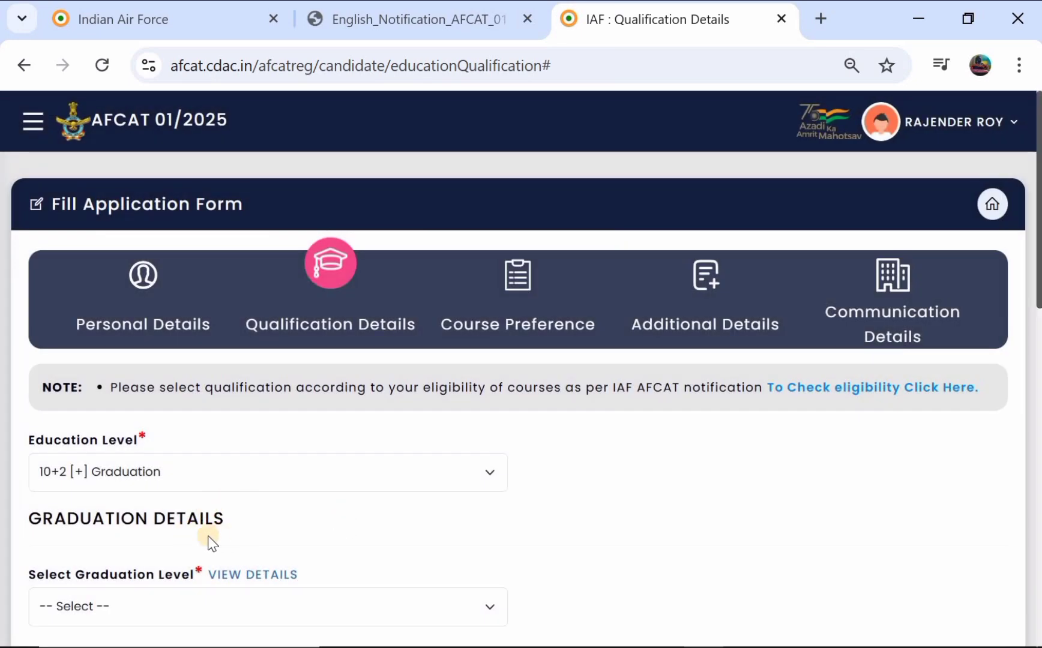
pyautogui.scroll(-3, 211, 543)
# Step: Set Graduation Level to Graduate Option C, checking the group details explanation
pyautogui.click(162, 515)
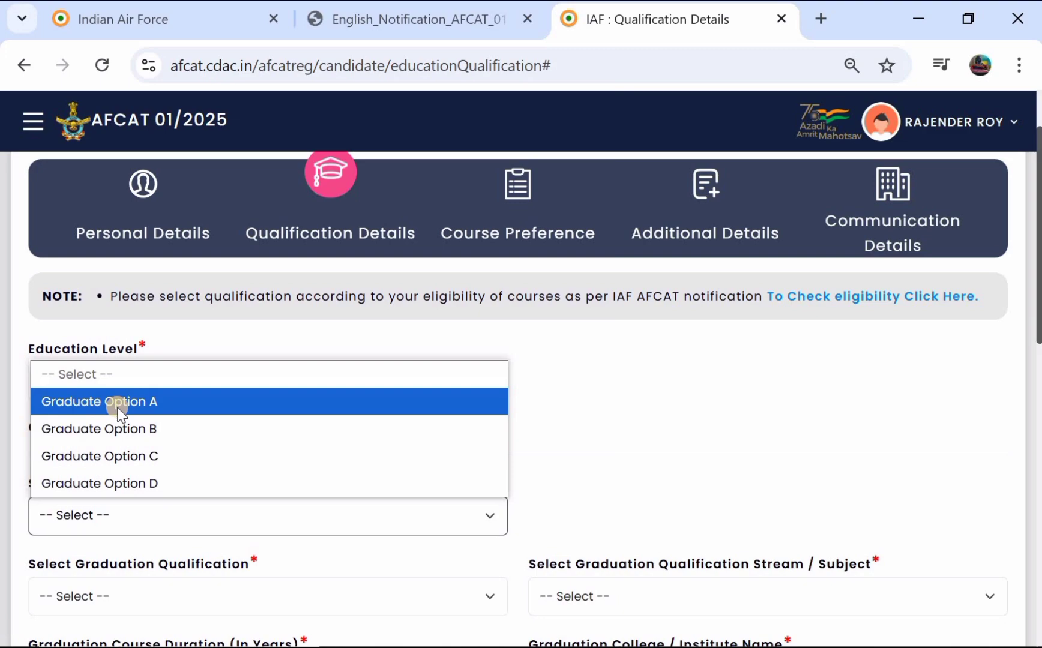
pyautogui.click(121, 459)
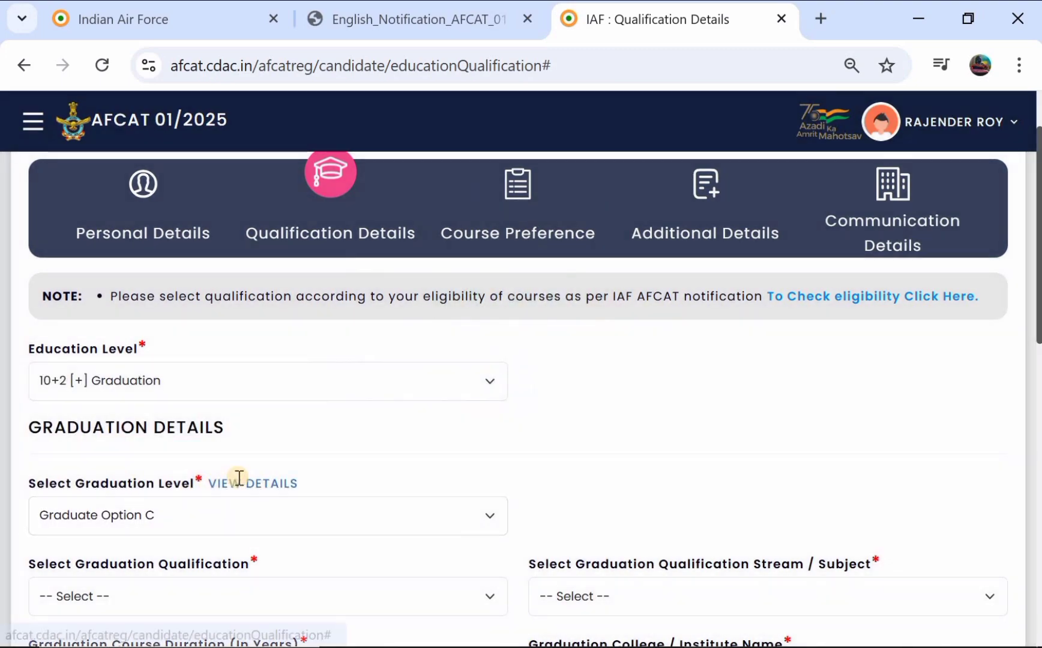
pyautogui.click(238, 477)
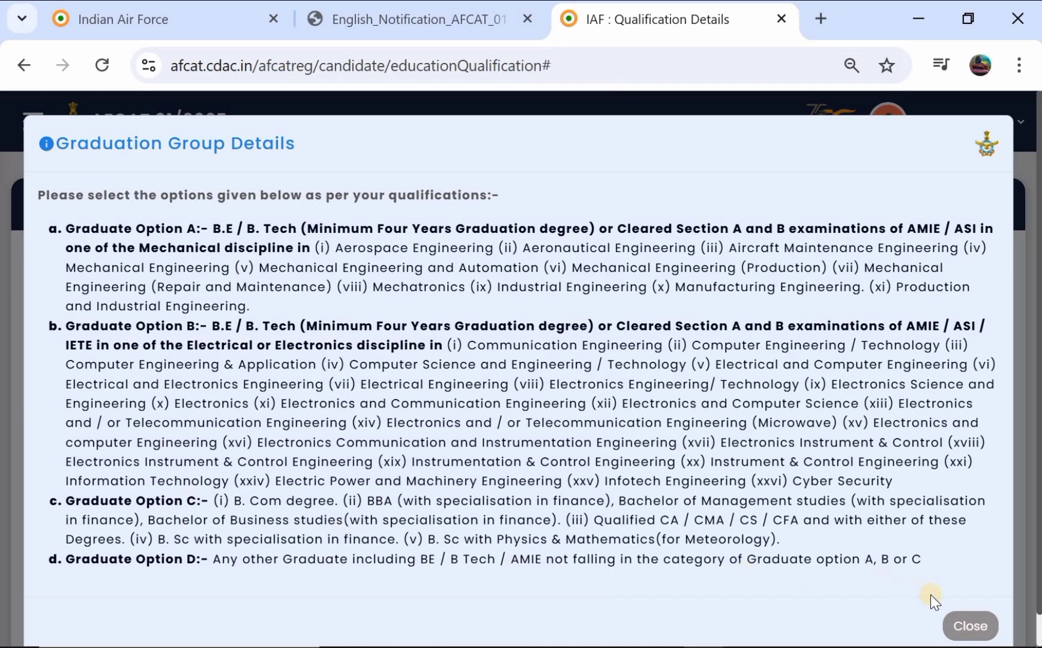
pyautogui.click(966, 625)
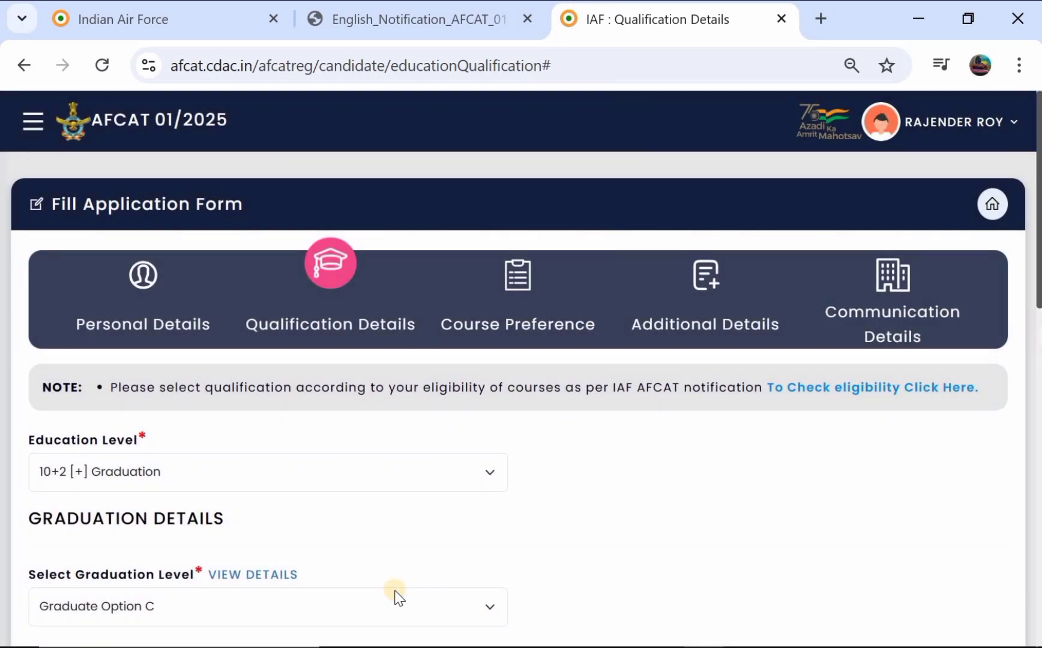
pyautogui.scroll(-2, 396, 595)
pyautogui.scroll(-2, 396, 595)
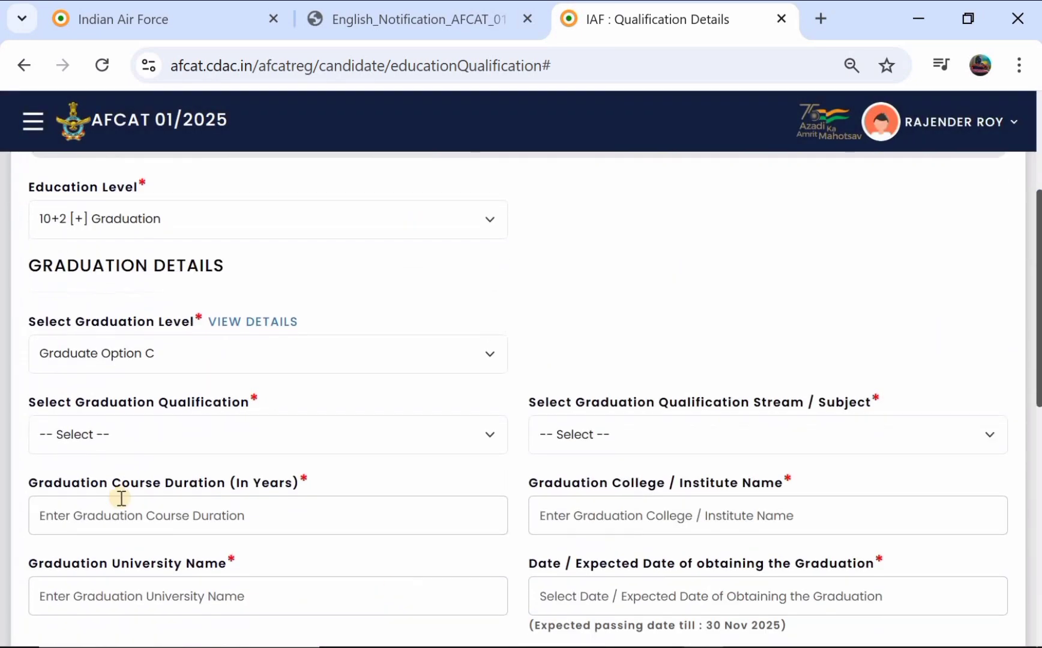
# Step: Choose Bachelor of Commerce (B. Com) as qualification with Commerce as stream/subject
pyautogui.click(137, 432)
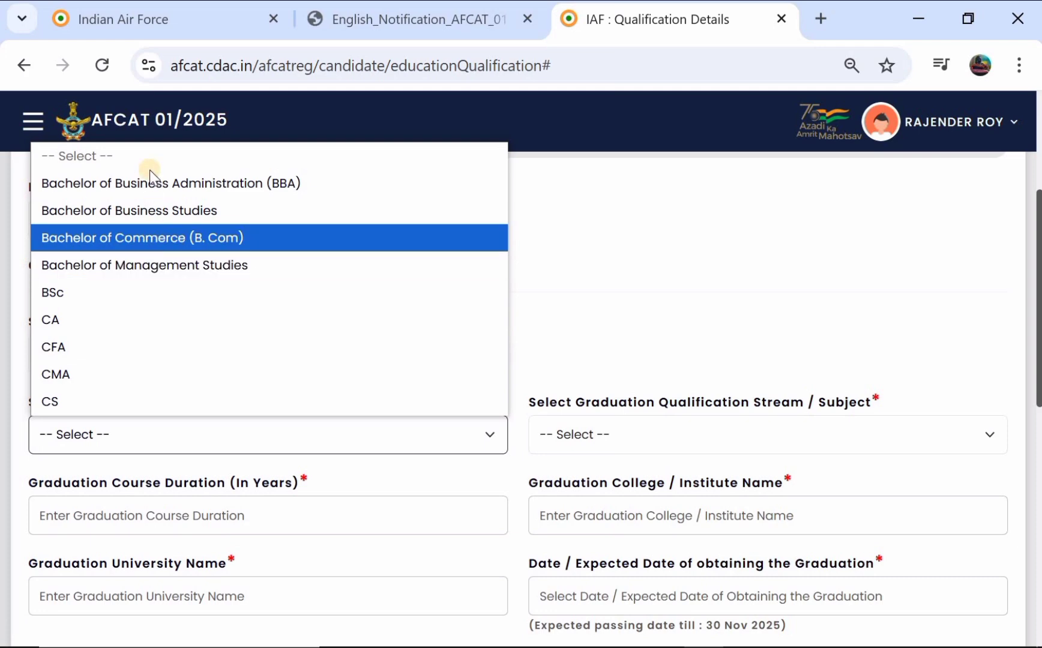
pyautogui.click(135, 237)
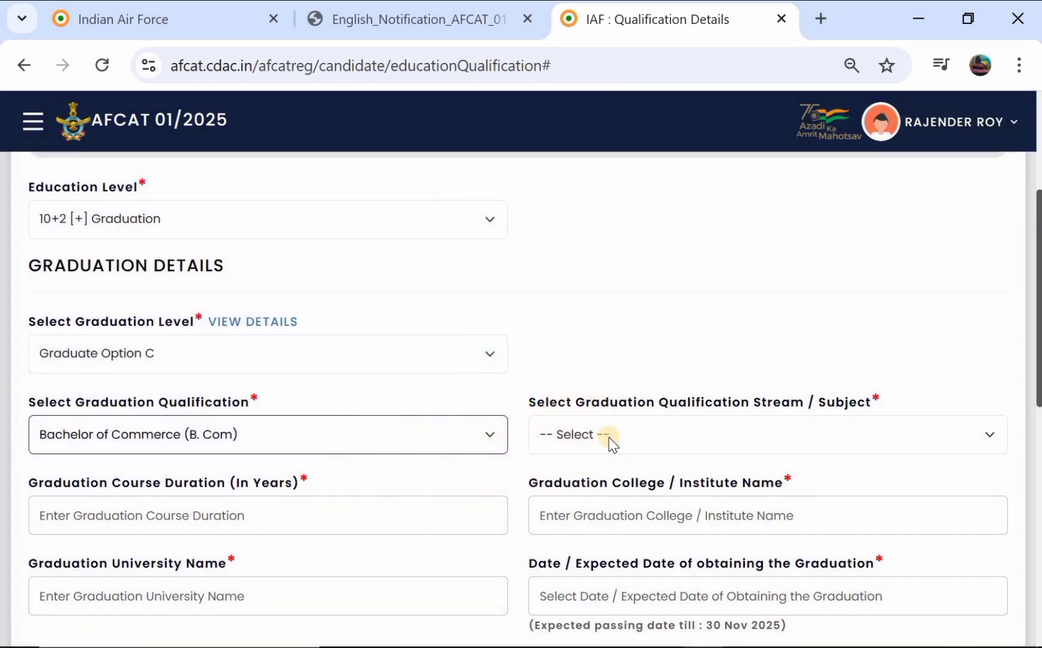
pyautogui.click(609, 438)
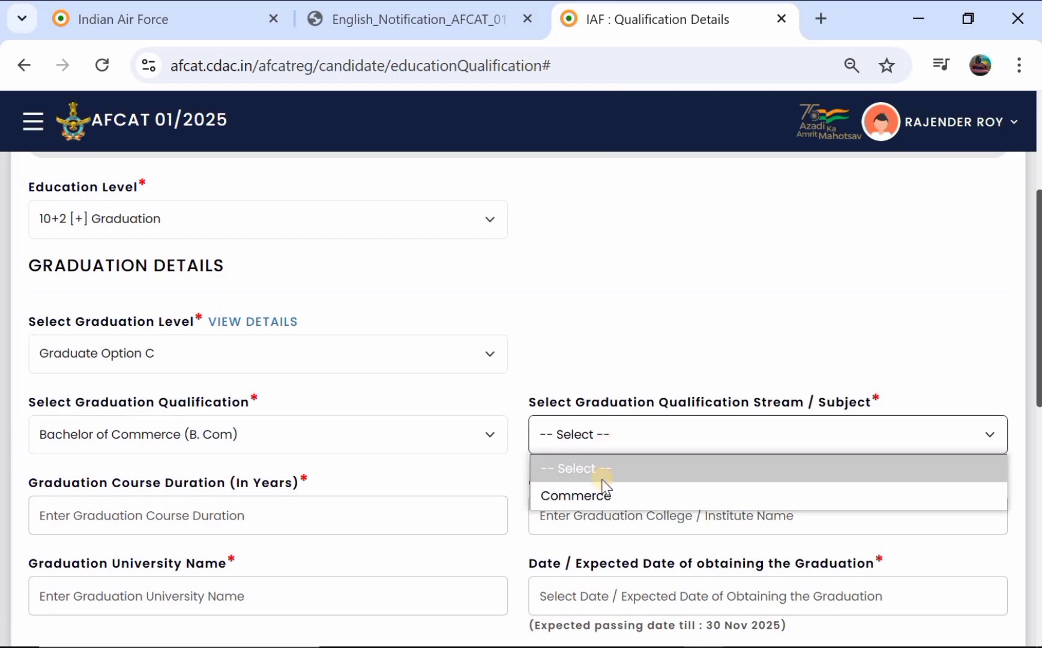
pyautogui.click(463, 456)
pyautogui.press('Down')
pyautogui.scroll(-2, 318, 424)
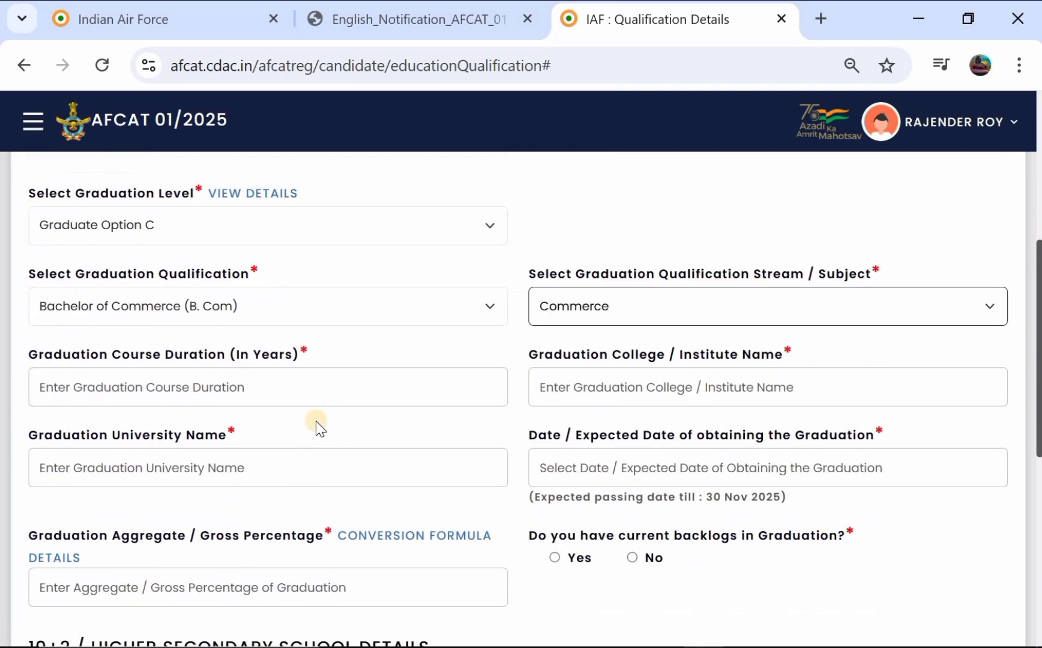
# Step: Go through the course duration, college, university, graduation date and aggregate percentage fields, viewing the conversion formula
pyautogui.click(184, 387)
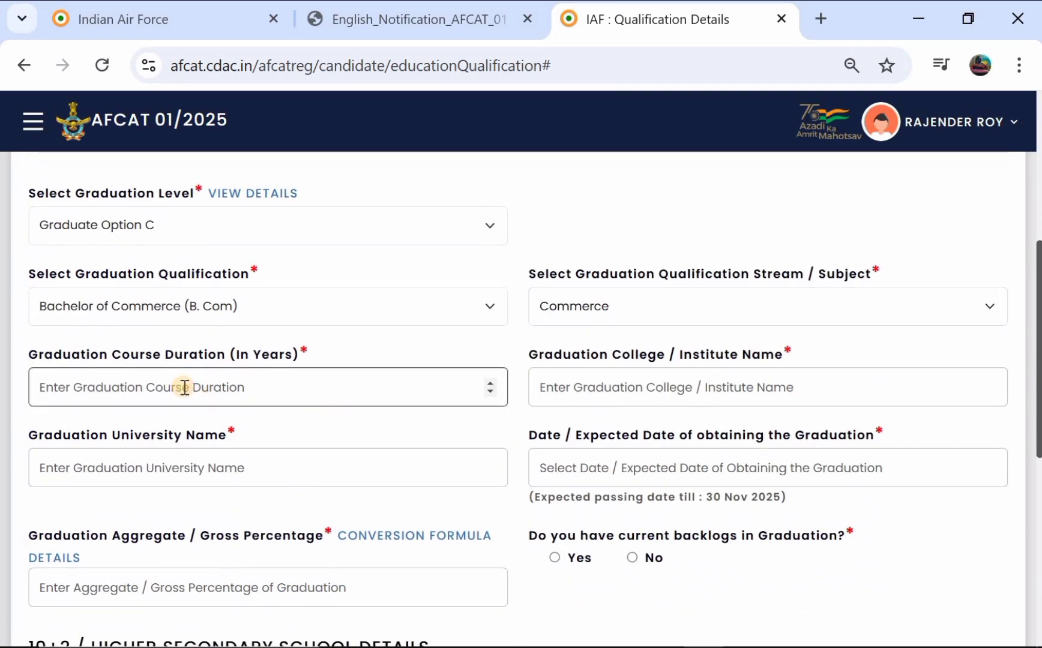
pyautogui.click(609, 394)
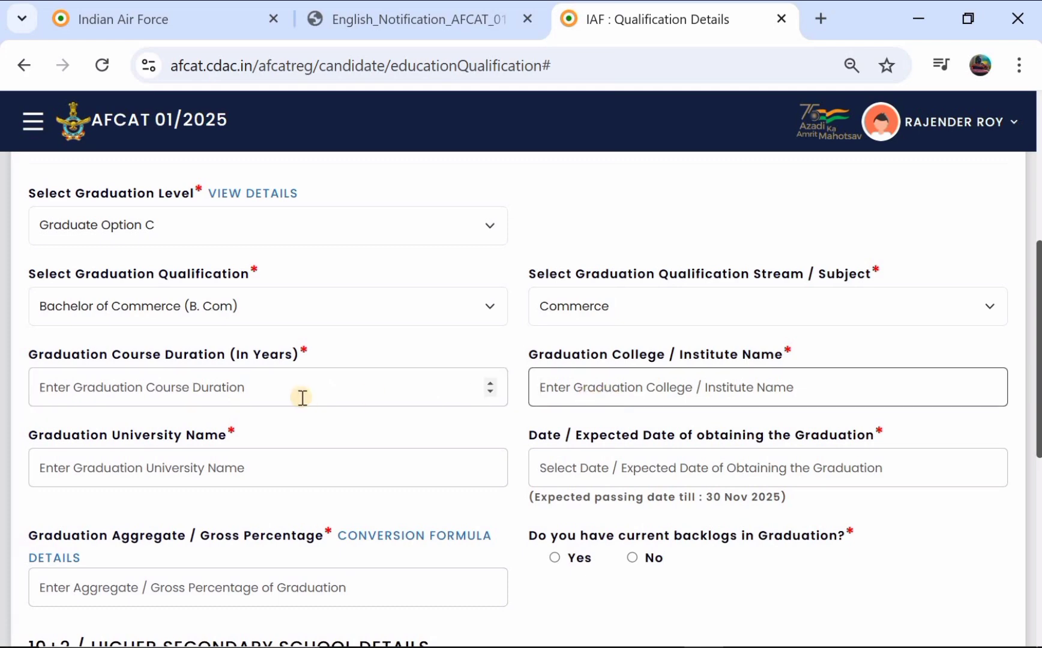
pyautogui.scroll(-2, 302, 399)
pyautogui.click(251, 337)
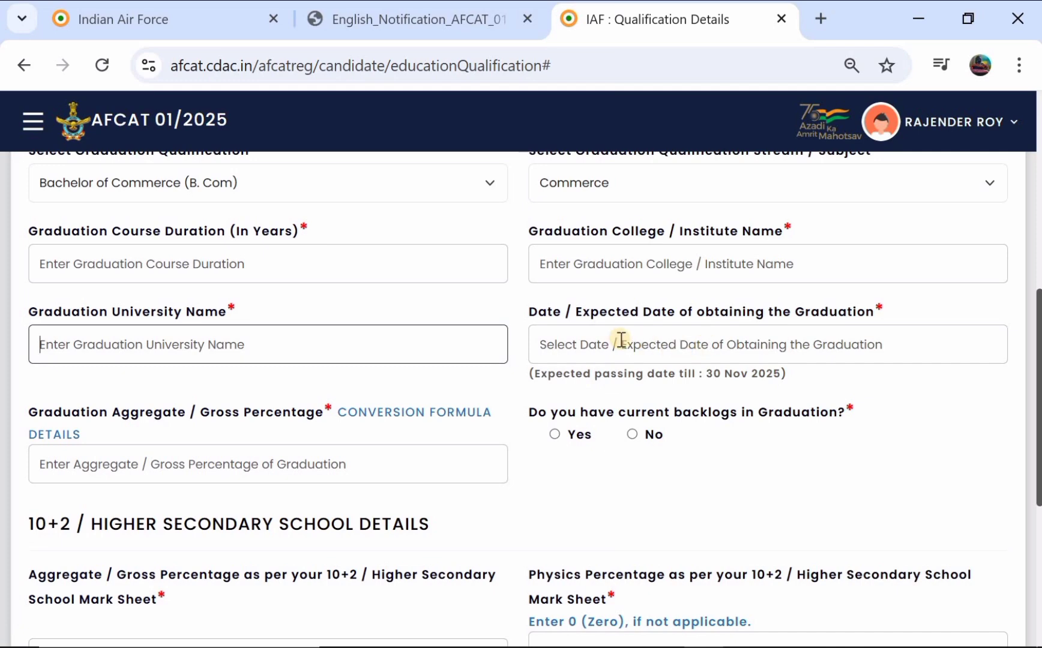
pyautogui.click(660, 344)
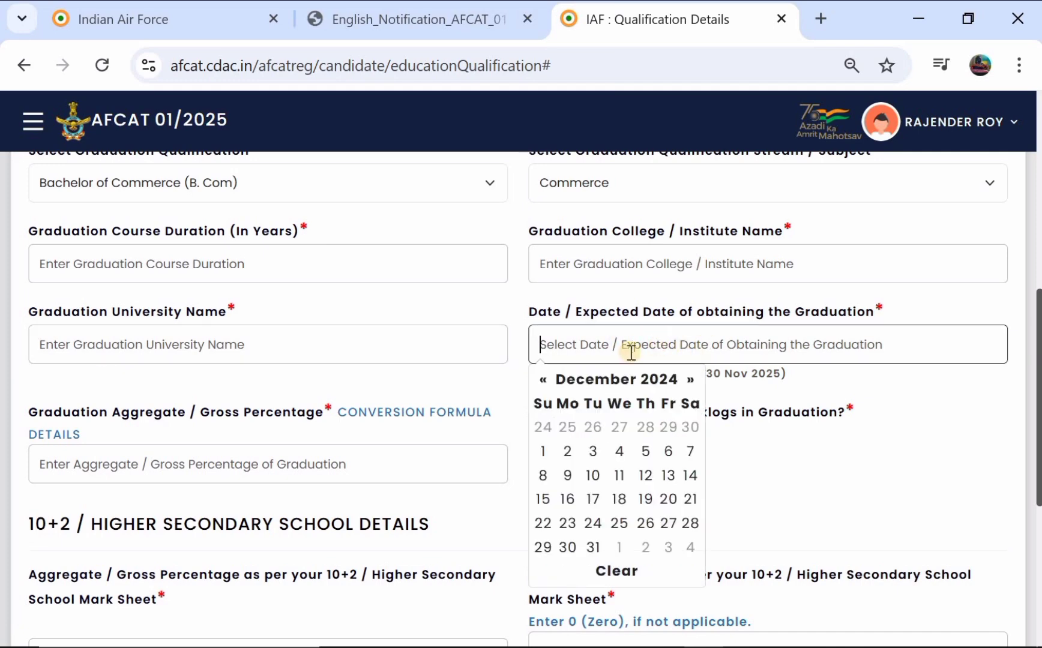
pyautogui.scroll(-1, 454, 393)
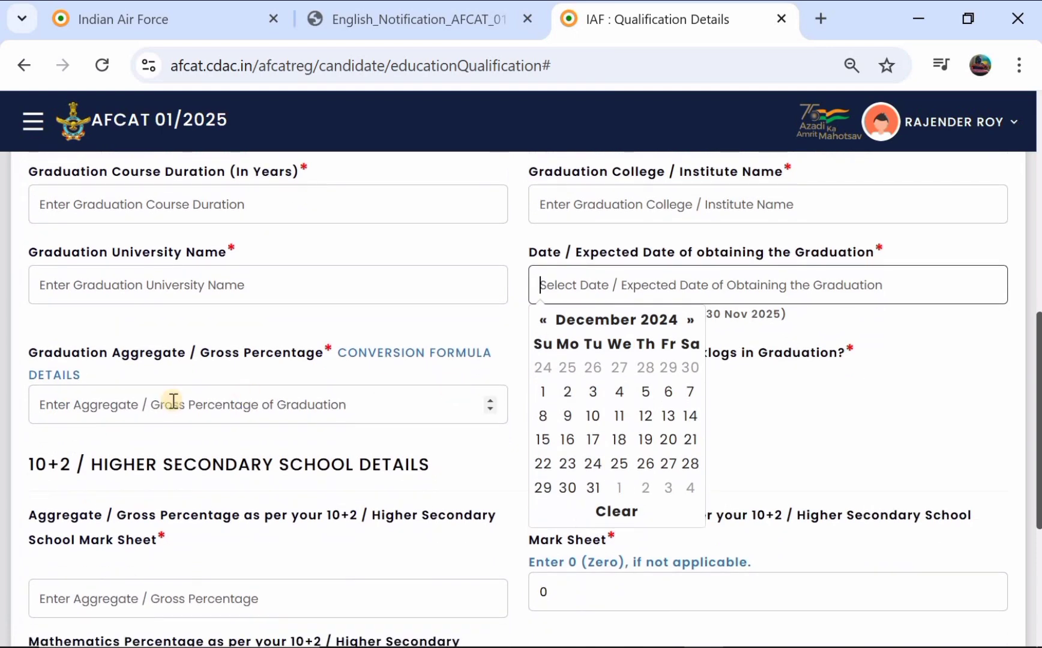
pyautogui.click(180, 408)
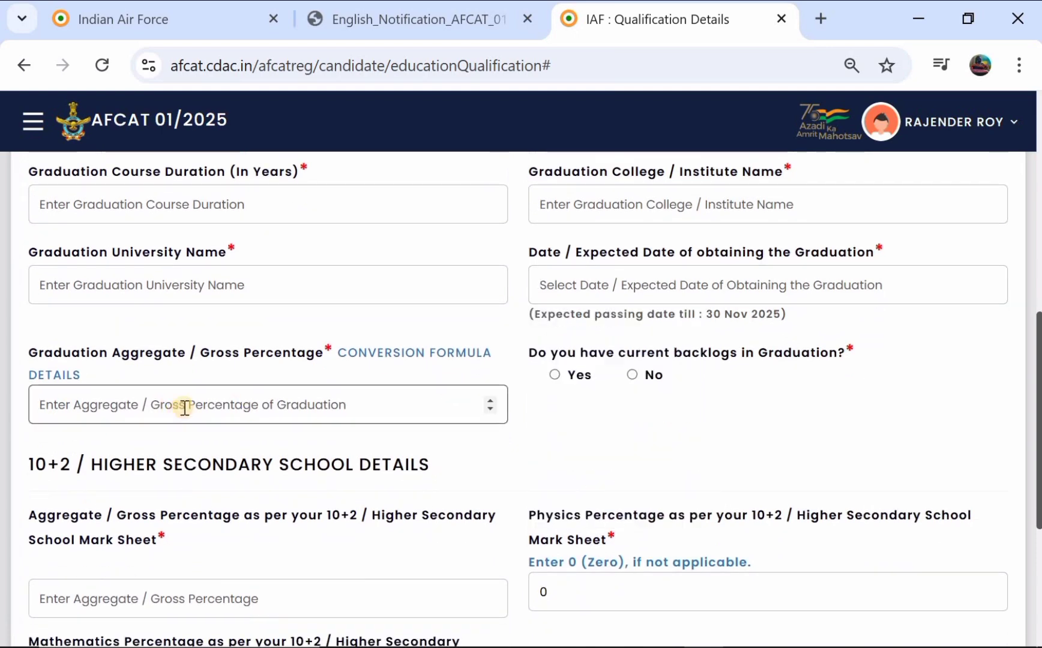
pyautogui.click(404, 354)
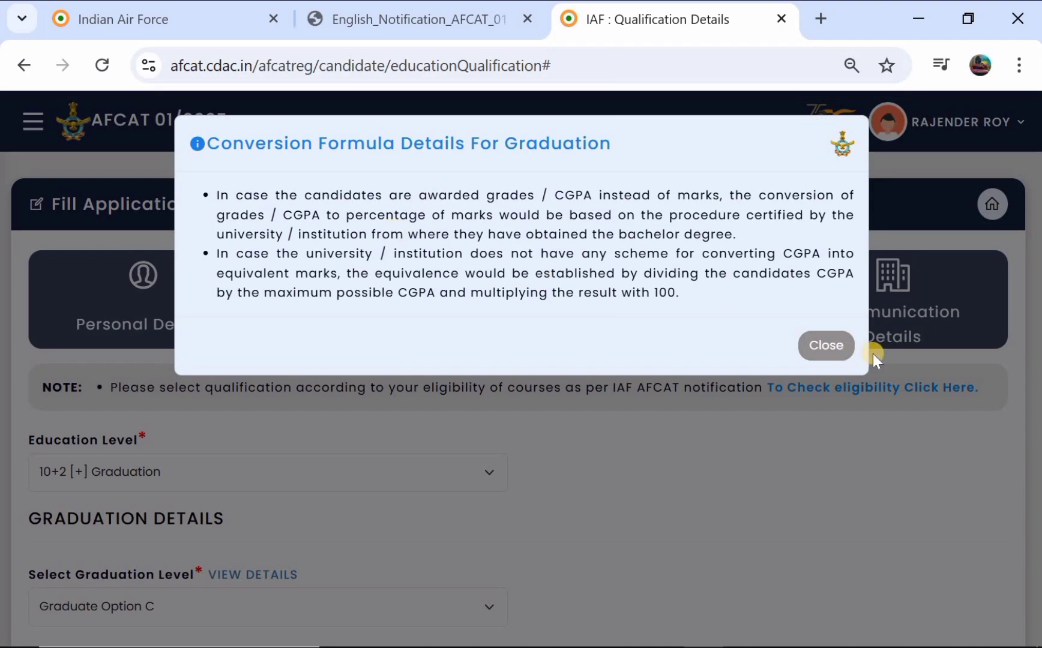
pyautogui.click(823, 345)
pyautogui.scroll(-4, 432, 492)
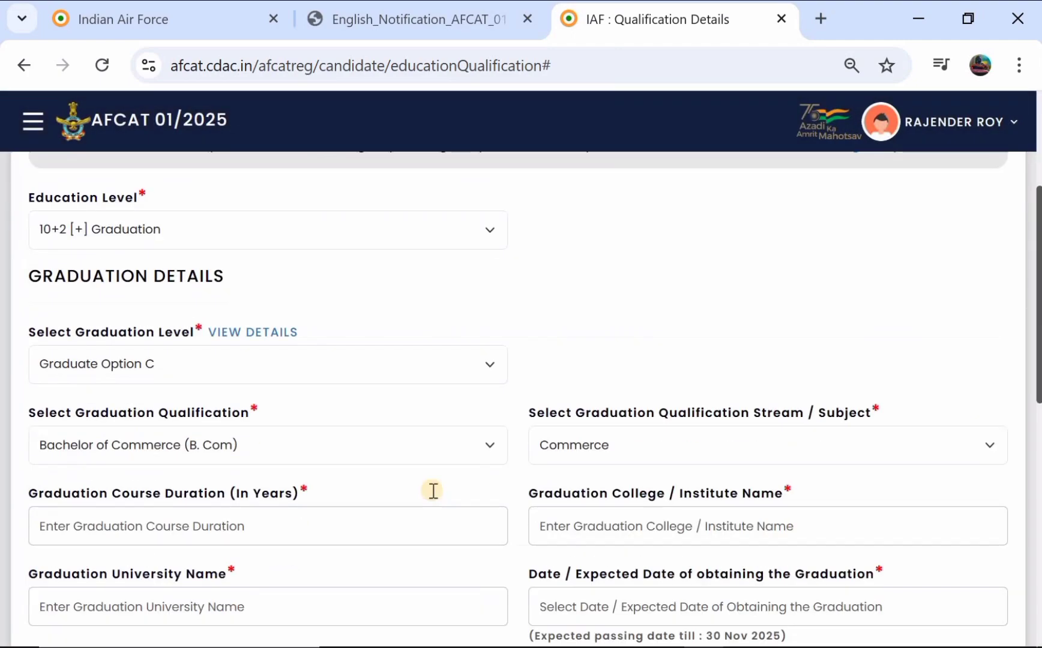
pyautogui.scroll(-7, 431, 492)
# Step: Answer No to having current backlogs in graduation
pyautogui.scroll(1, 309, 355)
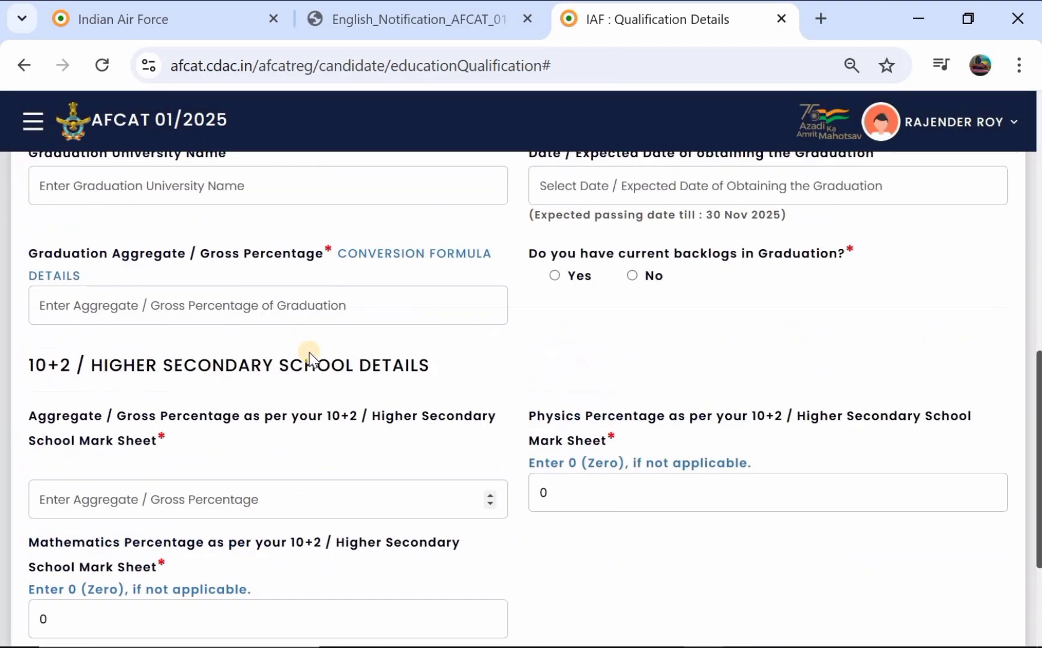
pyautogui.click(233, 315)
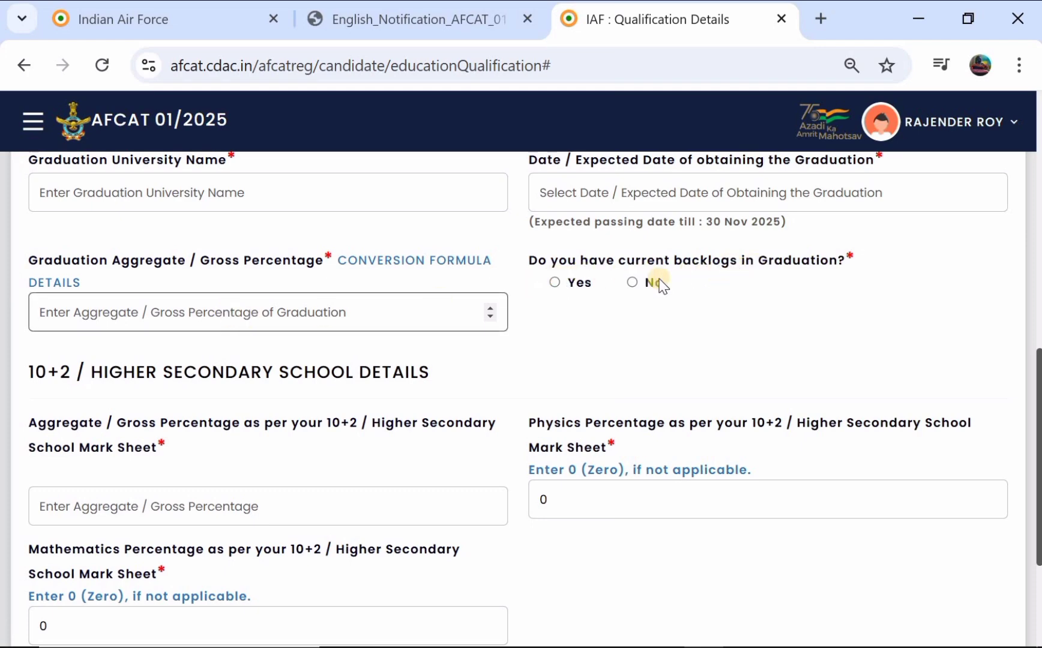
pyautogui.click(632, 282)
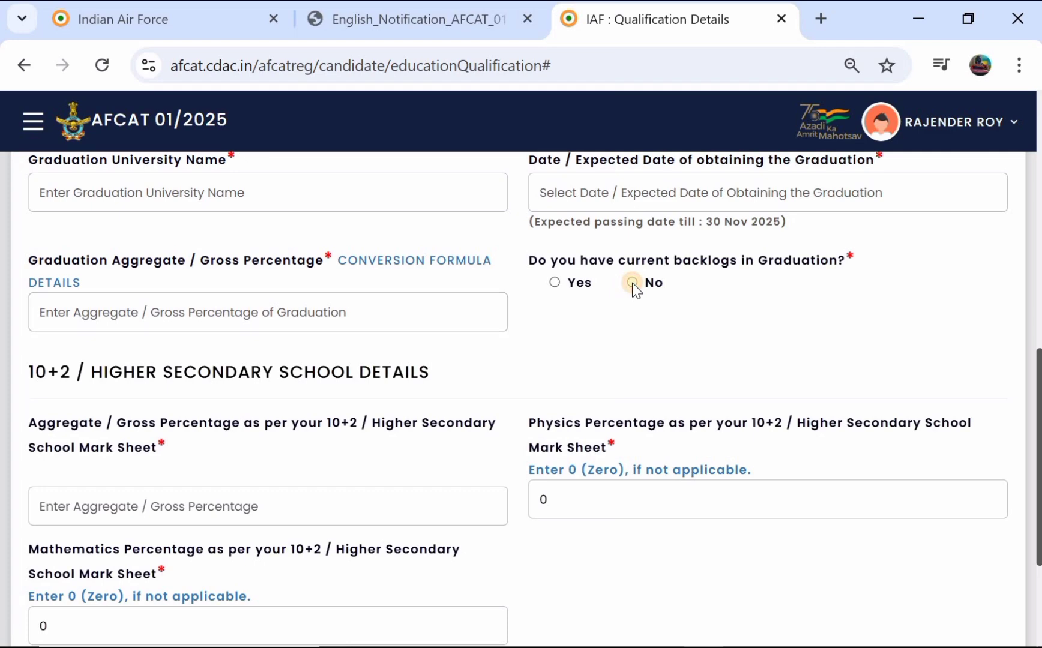
# Step: Fill the 10+2 aggregate, physics and mathematics percentages and save the qualification details
pyautogui.scroll(-2, 383, 321)
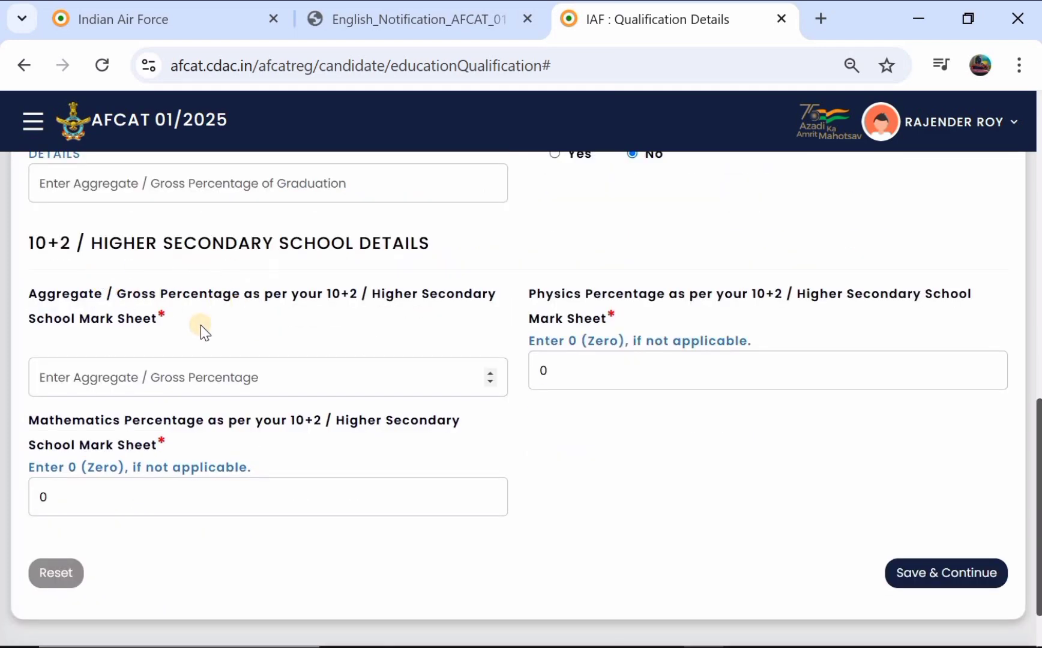
pyautogui.scroll(-1, 223, 335)
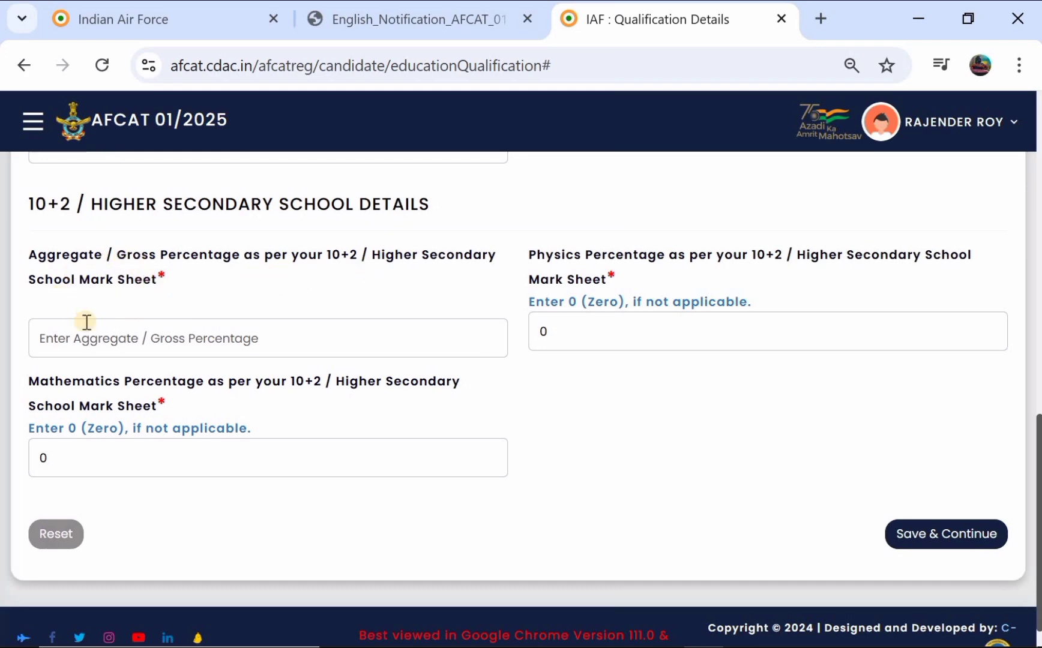
pyautogui.click(112, 338)
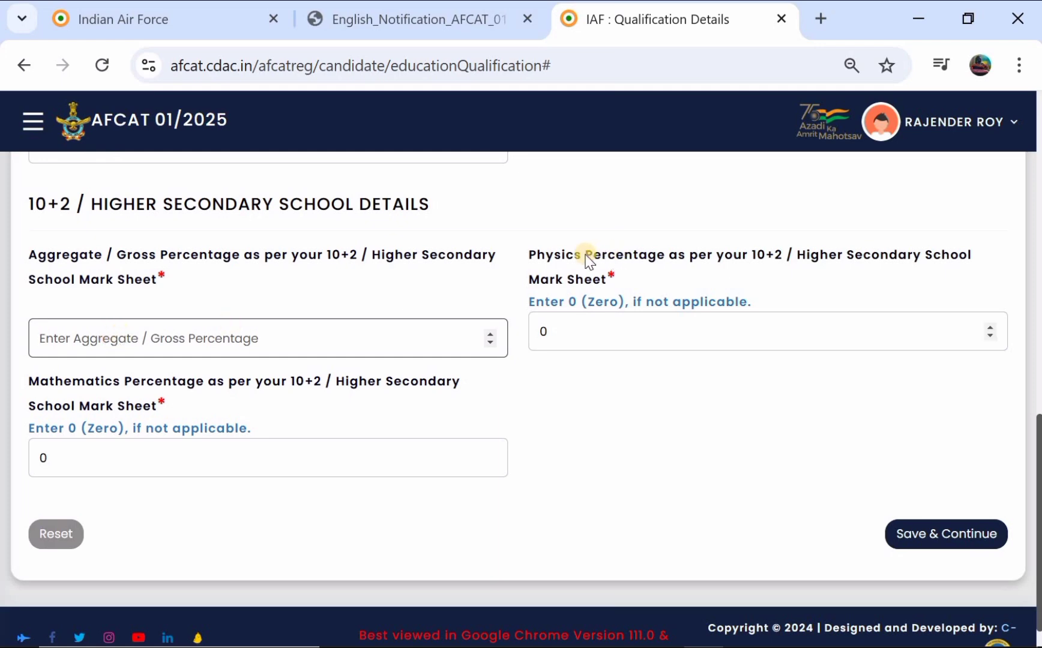
pyautogui.click(635, 328)
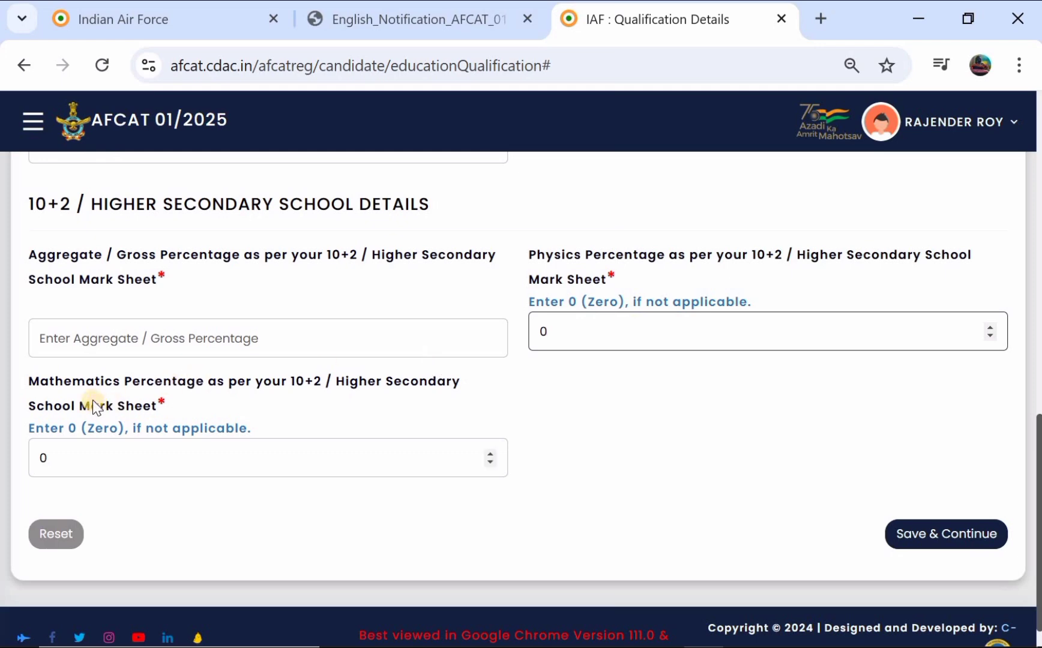
pyautogui.click(121, 467)
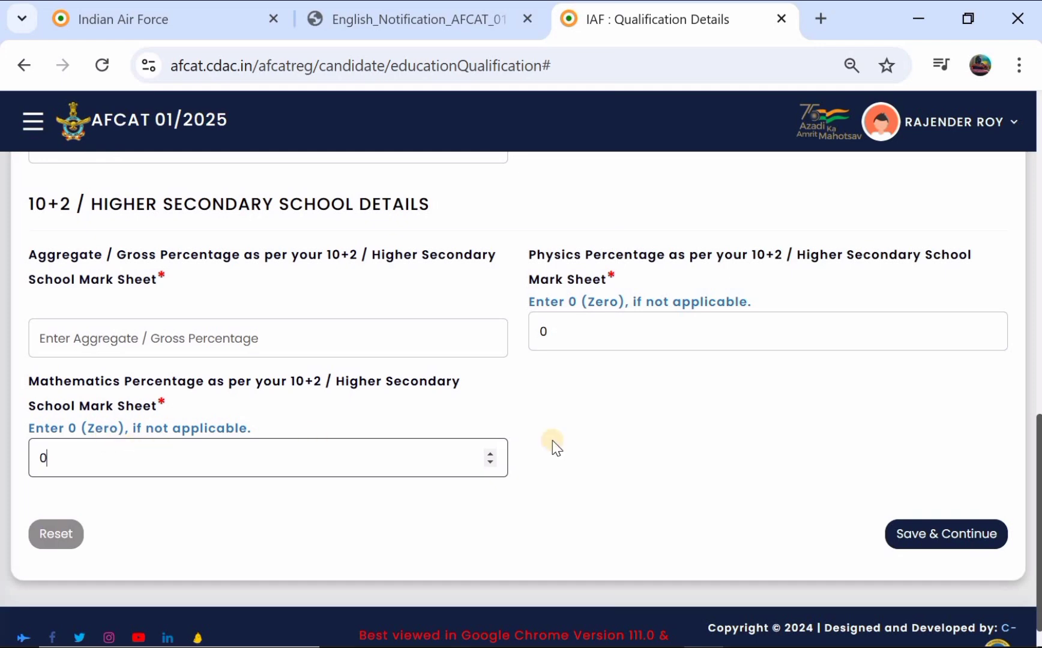
pyautogui.click(962, 531)
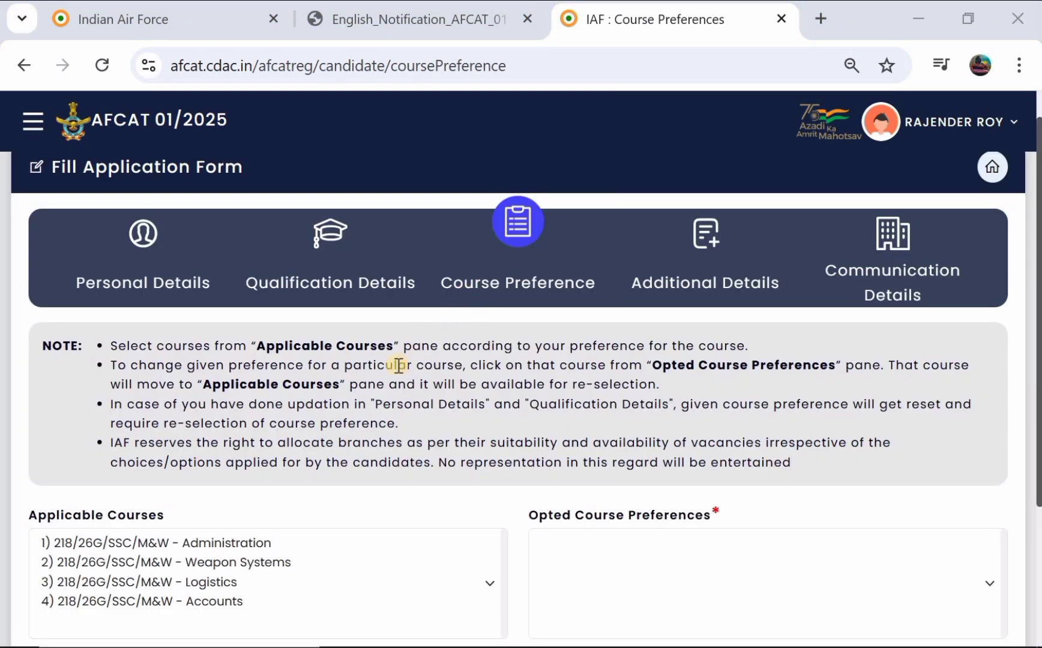
# Step: Check the vacancy table in the notification PDF before choosing courses
pyautogui.scroll(-1, 342, 462)
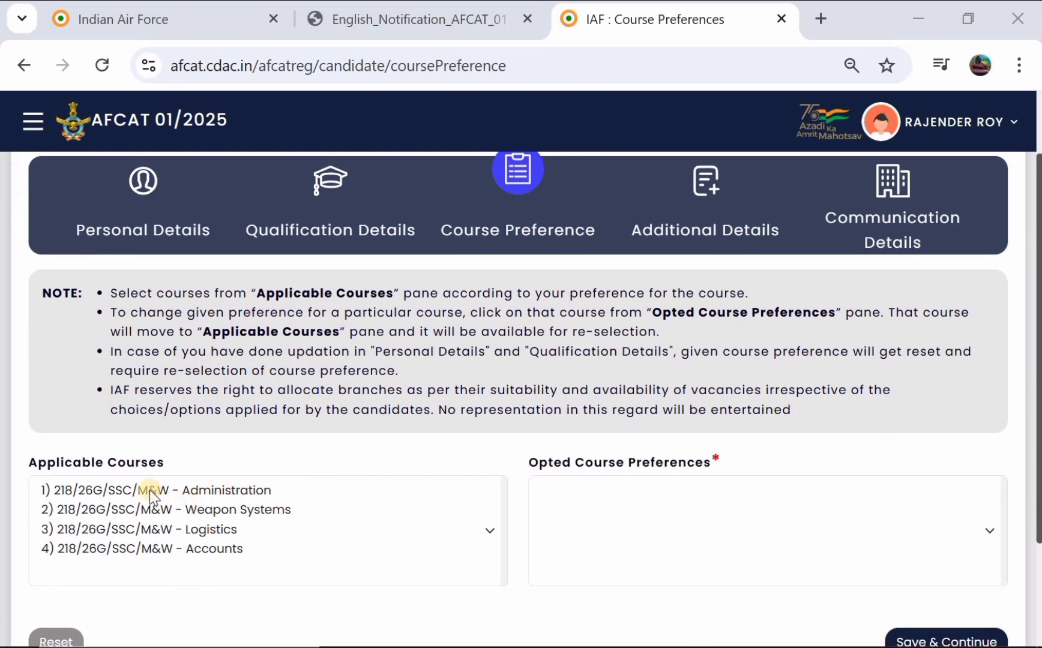
pyautogui.click(405, 10)
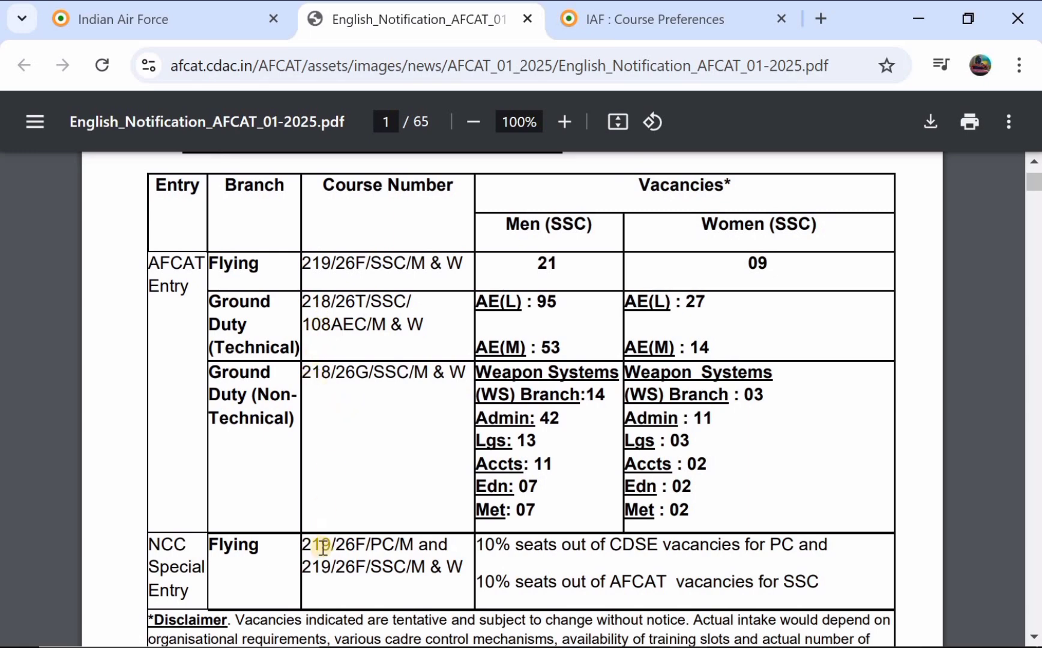
pyautogui.click(600, 18)
# Step: Opt courses in order: Weapon Systems, Administration, Logistics, Accounts
pyautogui.scroll(-1, 180, 466)
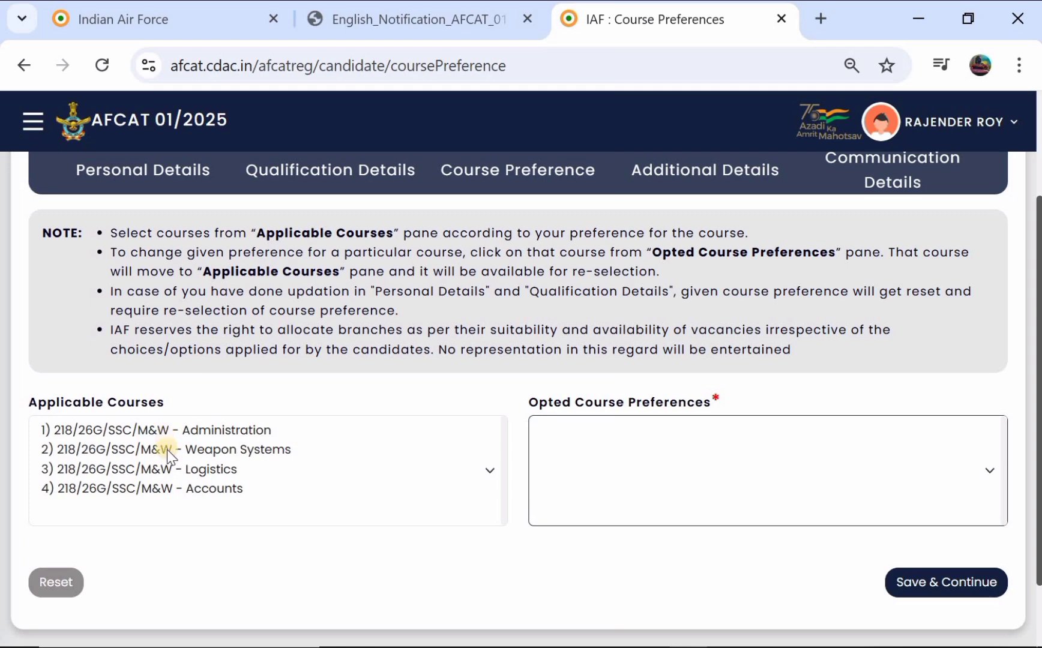
pyautogui.click(201, 445)
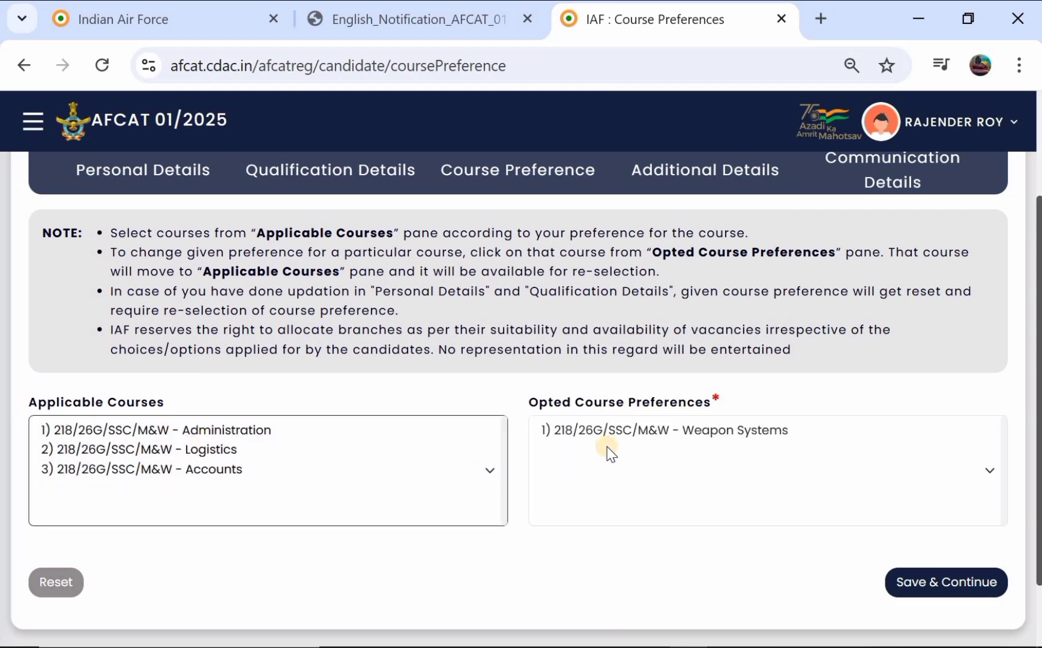
pyautogui.click(183, 430)
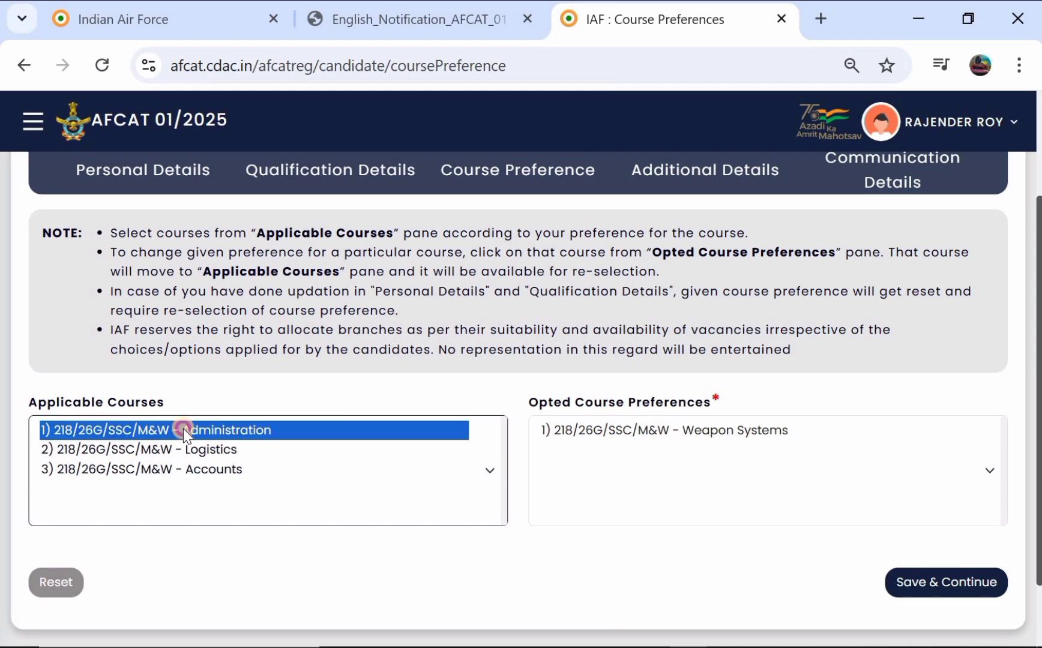
pyautogui.click(175, 431)
pyautogui.click(177, 434)
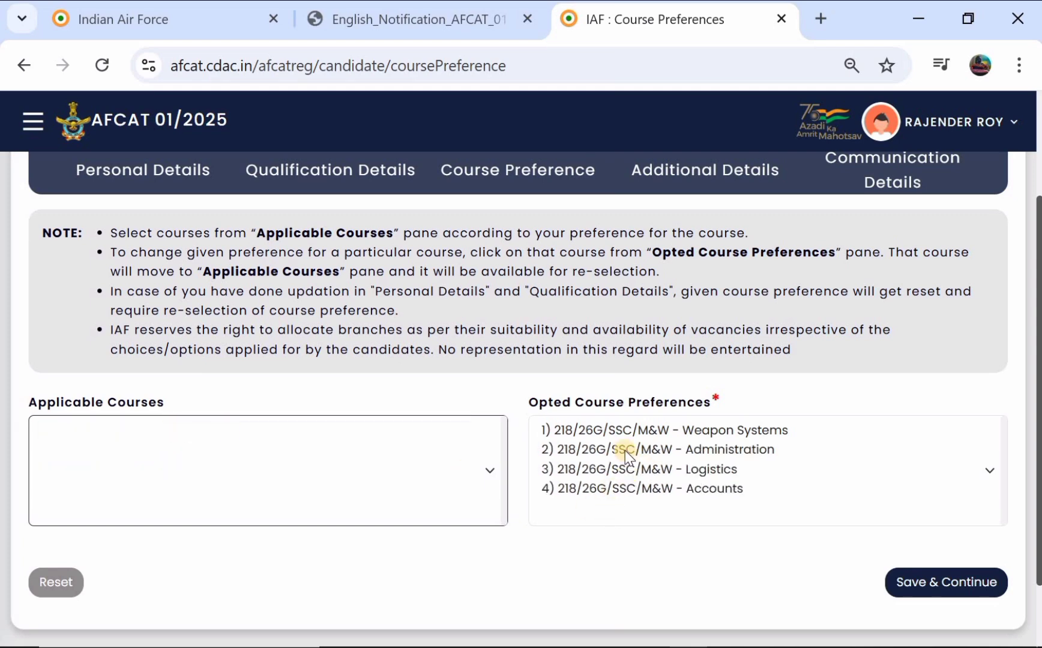
# Step: Save the course preferences and acknowledge the success message
pyautogui.scroll(-1, 625, 454)
pyautogui.scroll(-1, 625, 450)
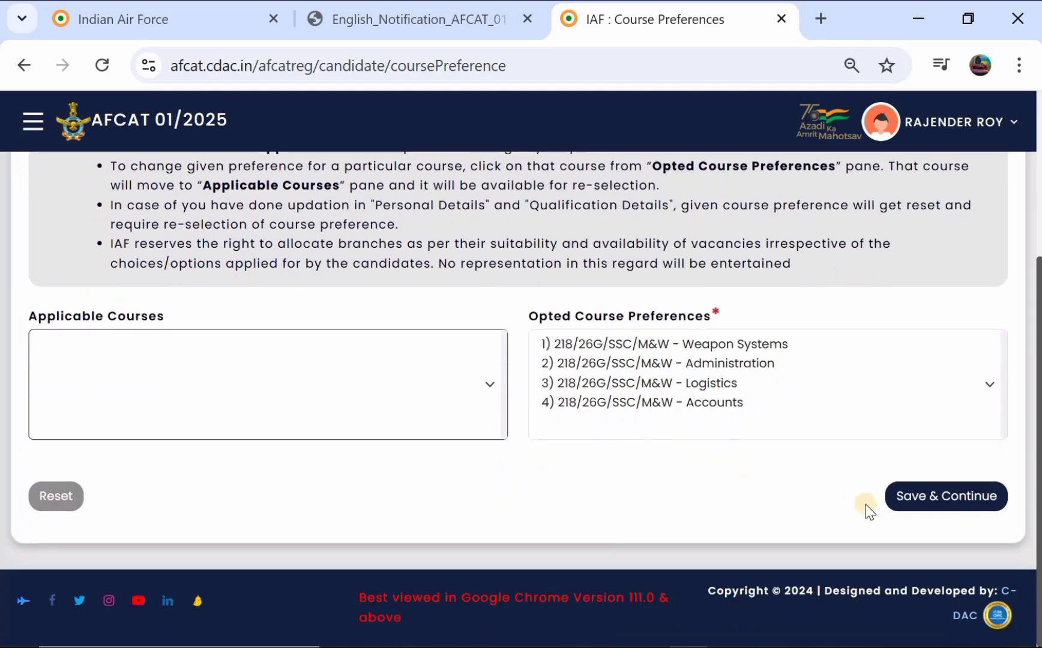
pyautogui.click(942, 504)
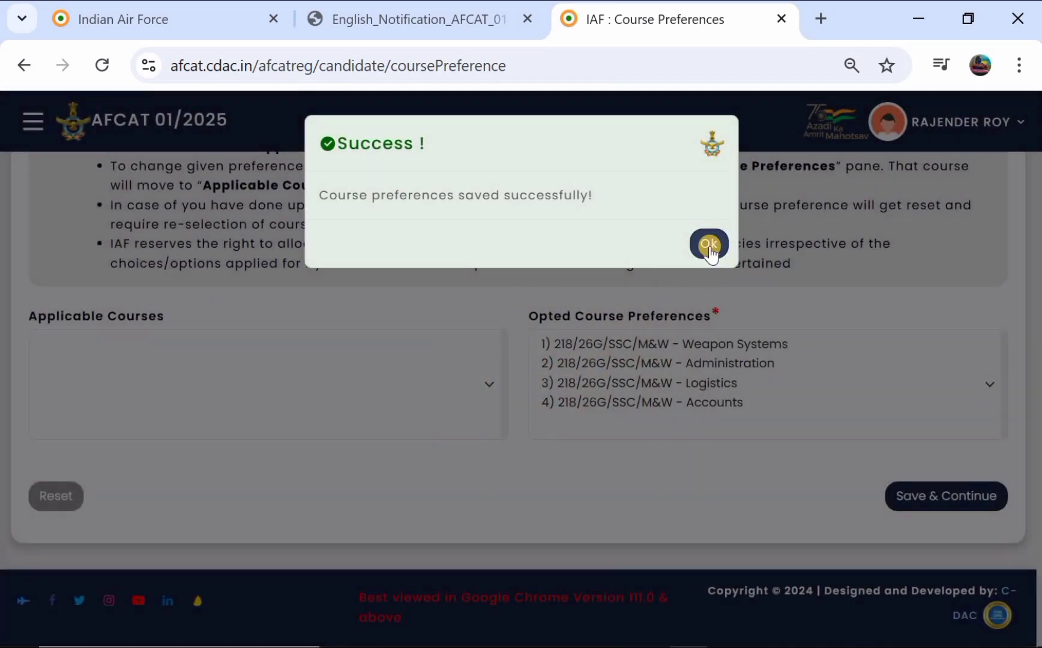
pyautogui.click(709, 246)
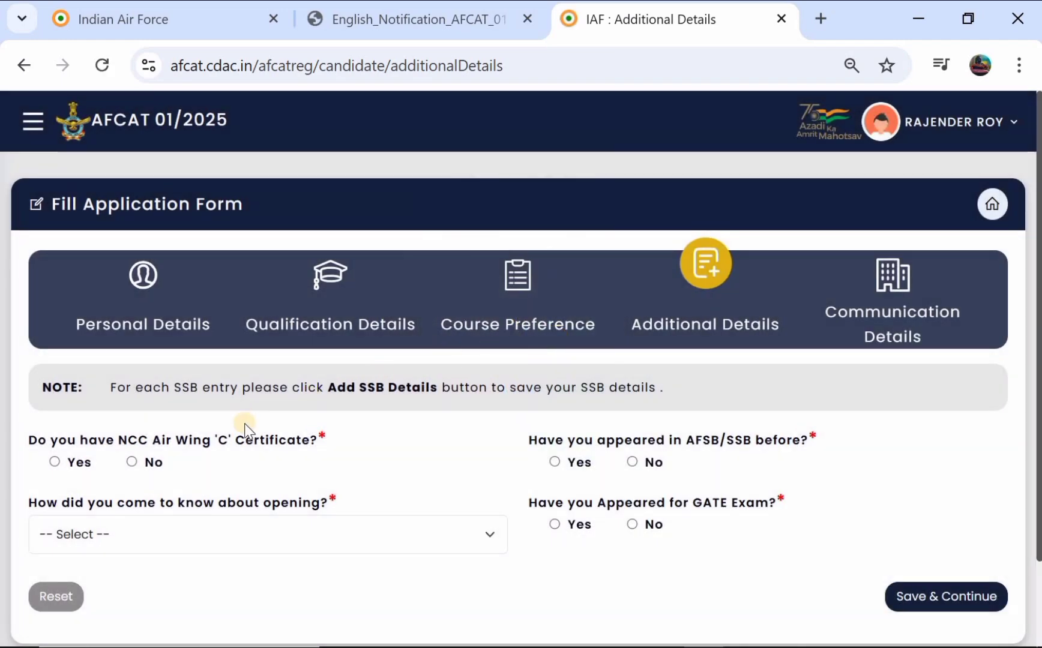
# Step: Answer No for NCC Air Wing and AFSB/SSB, and give News Paper as the source
pyautogui.scroll(-1, 245, 429)
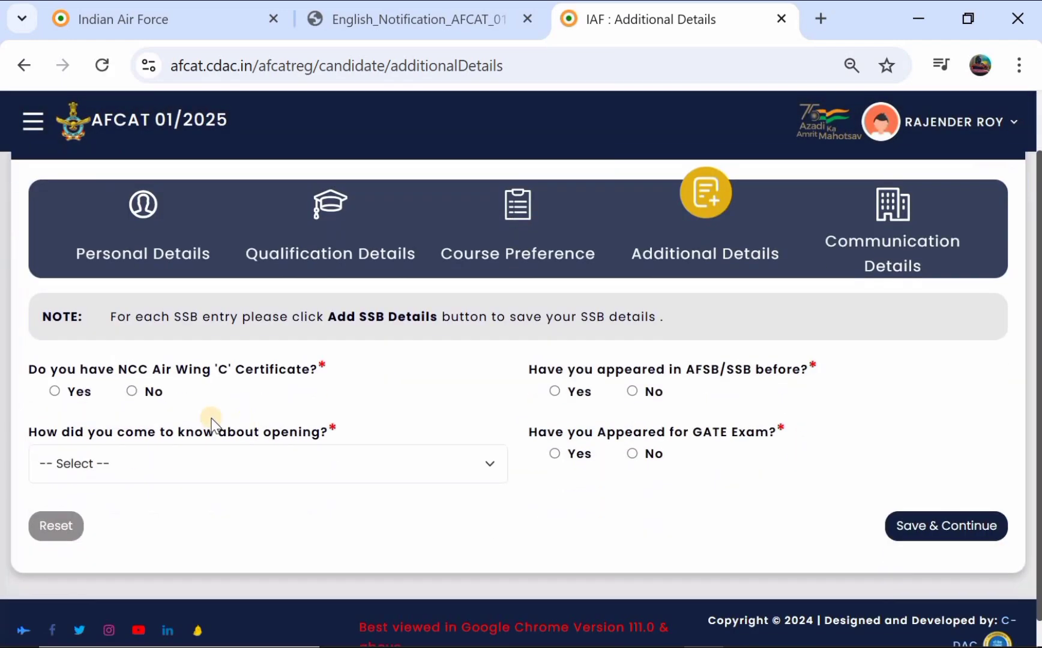
pyautogui.click(131, 391)
pyautogui.click(631, 390)
pyautogui.click(145, 453)
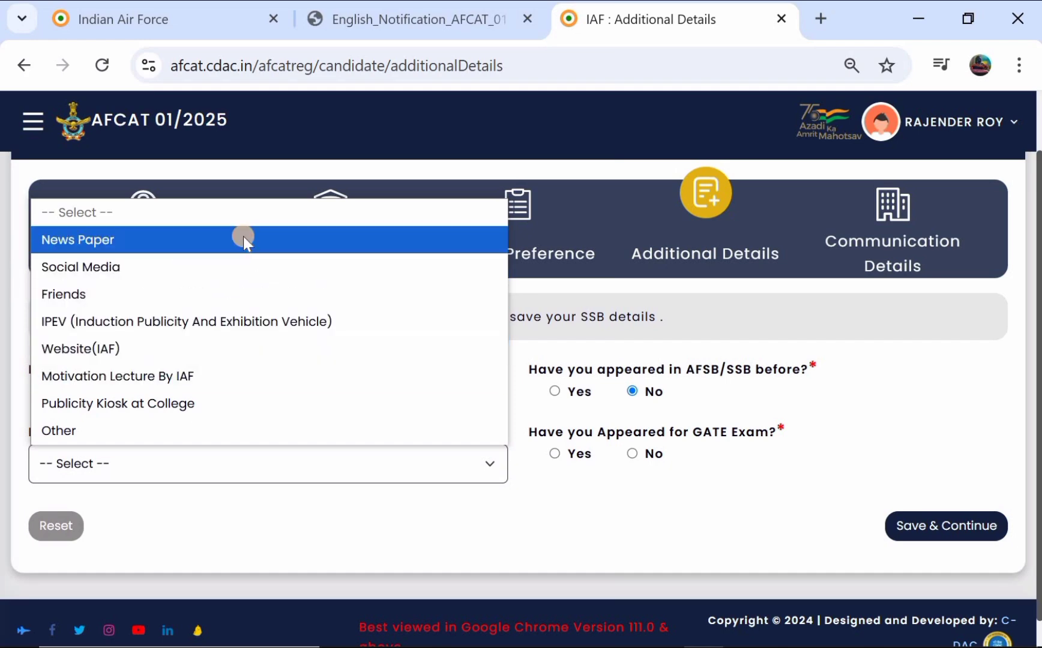
pyautogui.click(243, 239)
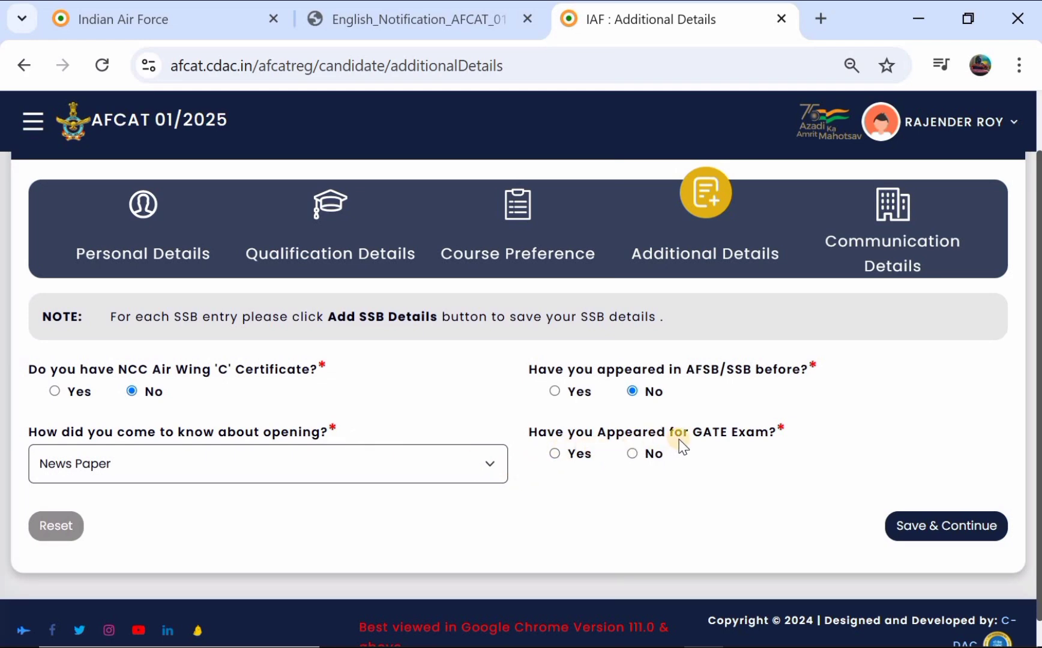
# Step: Set GATE appearance to No, then save the additional details and confirm
pyautogui.click(555, 455)
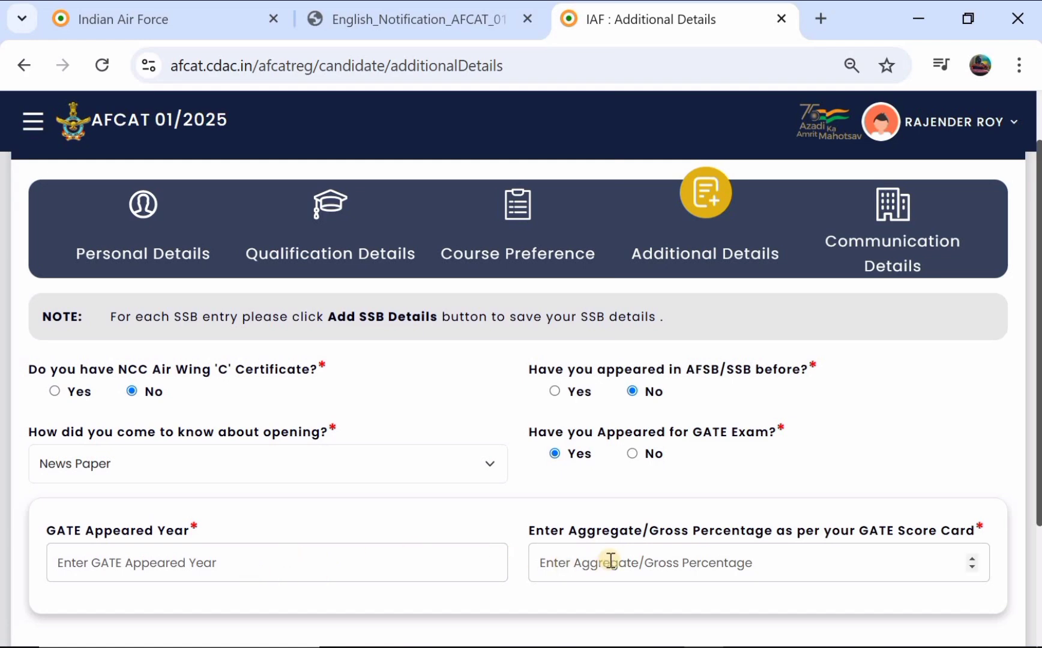
pyautogui.scroll(-1, 608, 559)
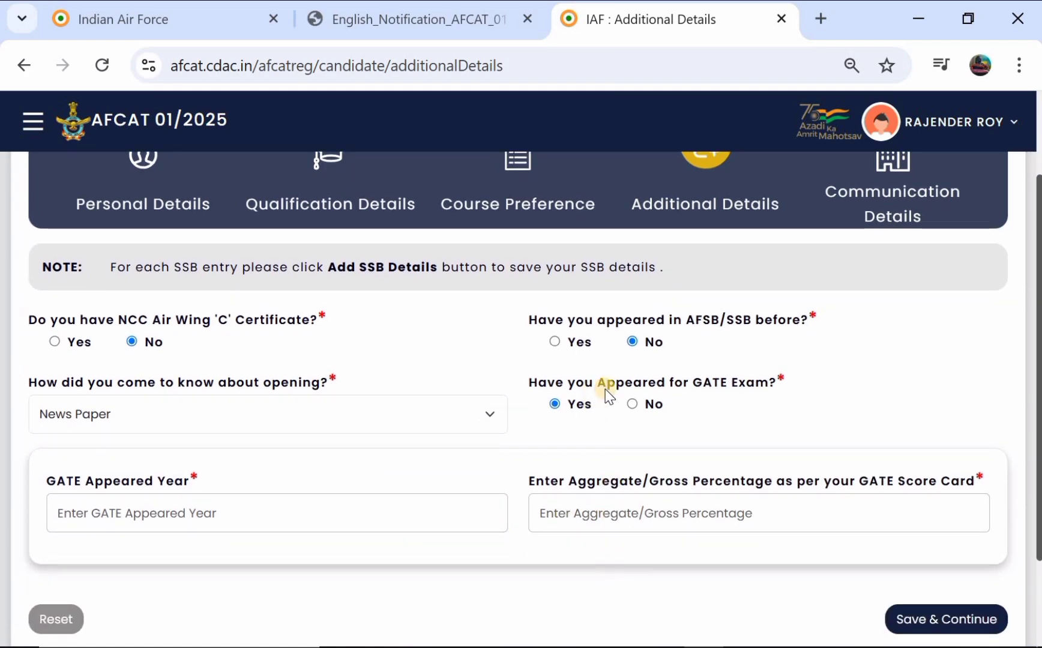
pyautogui.click(632, 404)
pyautogui.click(903, 496)
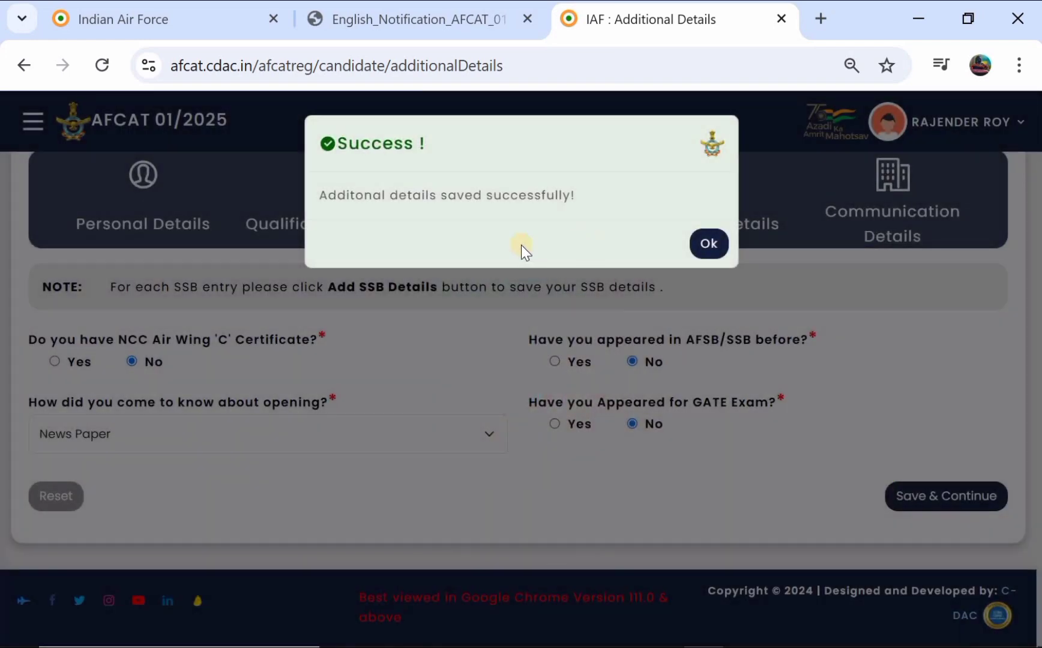
pyautogui.click(709, 246)
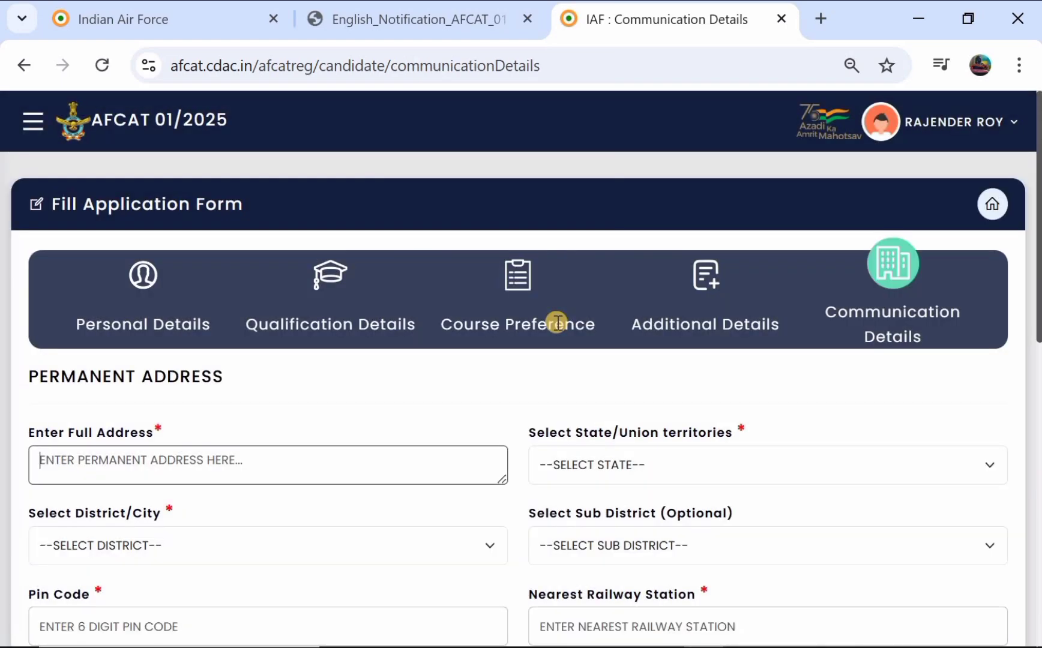
# Step: Choose TELANGANA as the permanent address state
pyautogui.scroll(-1, 557, 322)
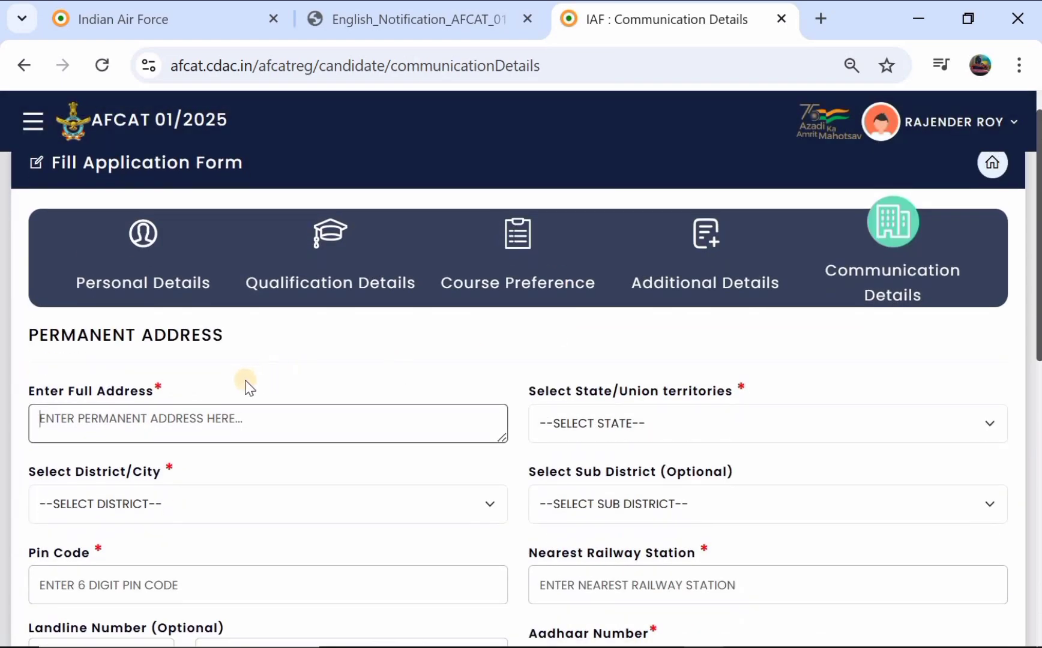
pyautogui.scroll(-2, 241, 379)
pyautogui.click(216, 349)
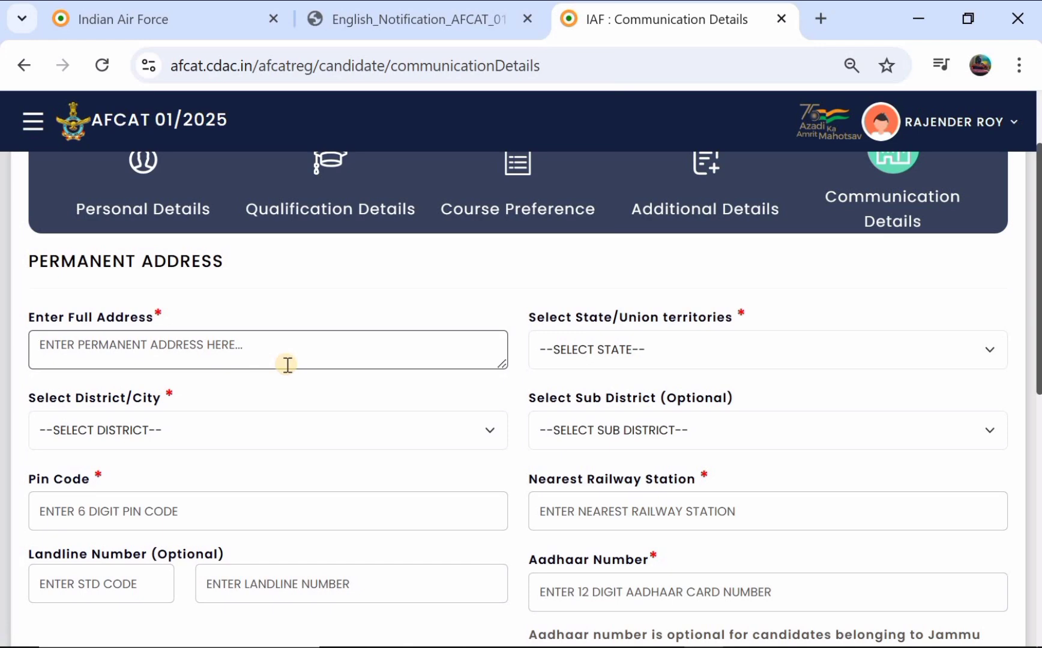
pyautogui.click(580, 349)
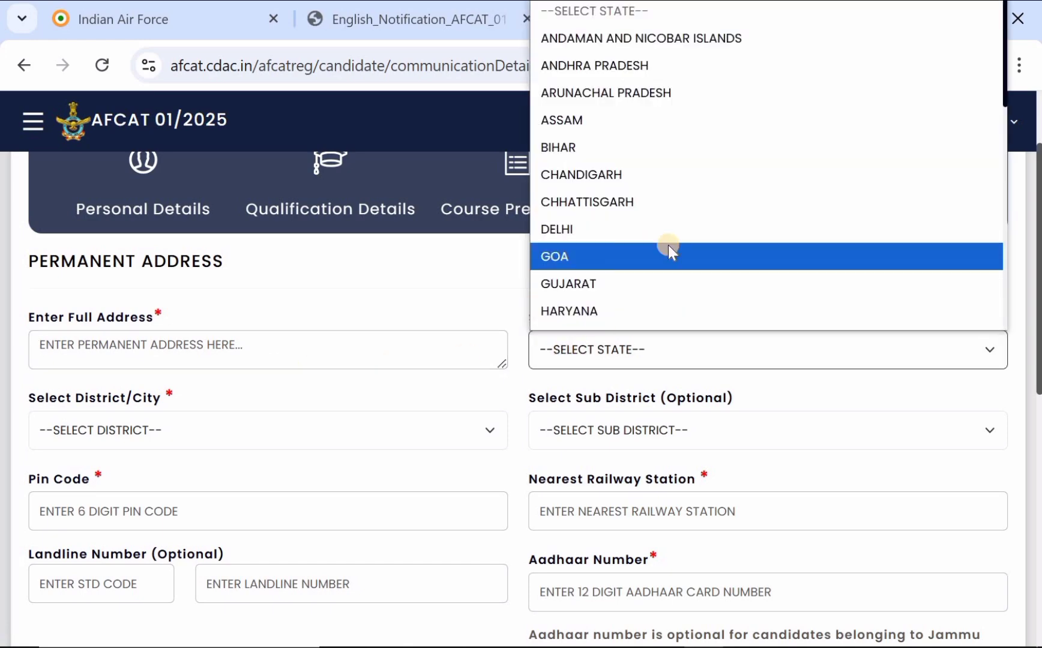
pyautogui.scroll(-7, 668, 245)
pyautogui.click(667, 183)
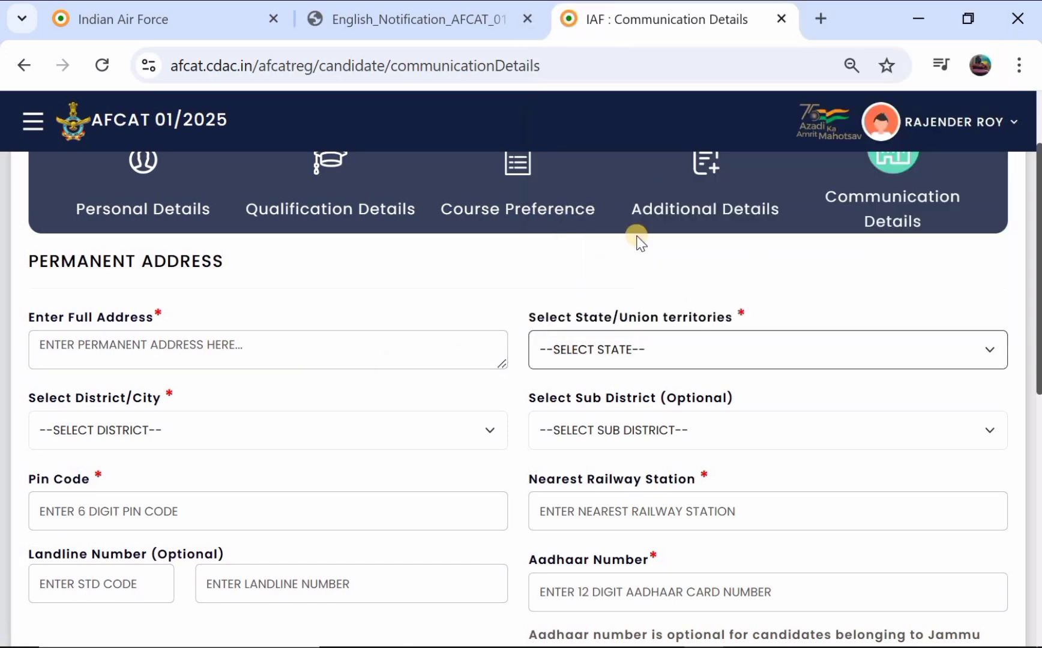
# Step: Set the permanent address district to MAHABUBABAD and sub district to KESAMUDRAM
pyautogui.scroll(-1, 497, 335)
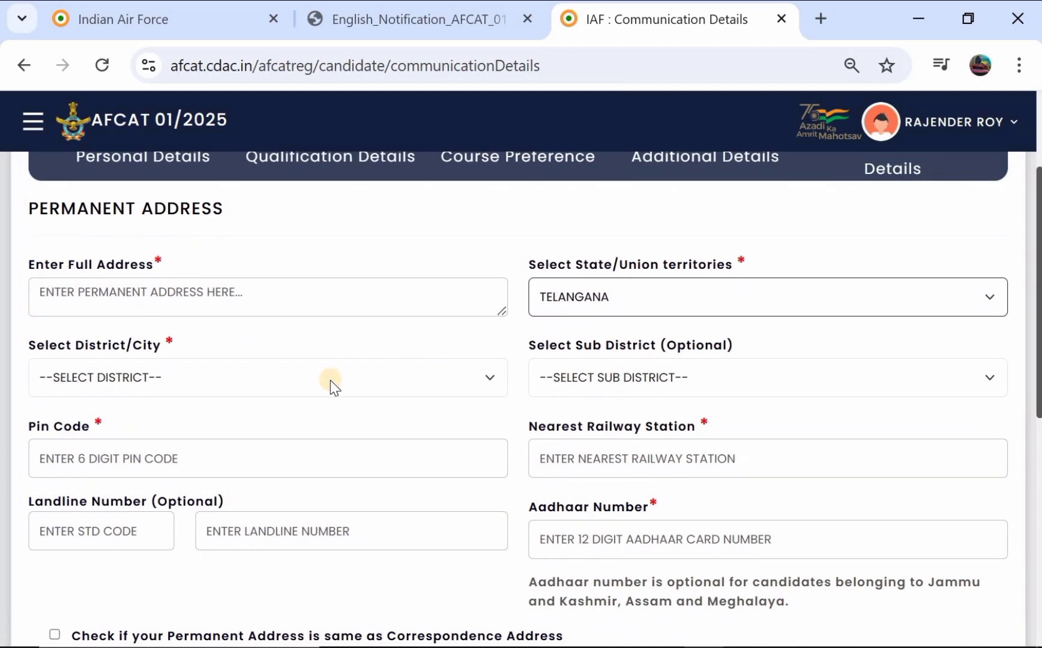
pyautogui.click(331, 379)
pyautogui.scroll(-5, 379, 228)
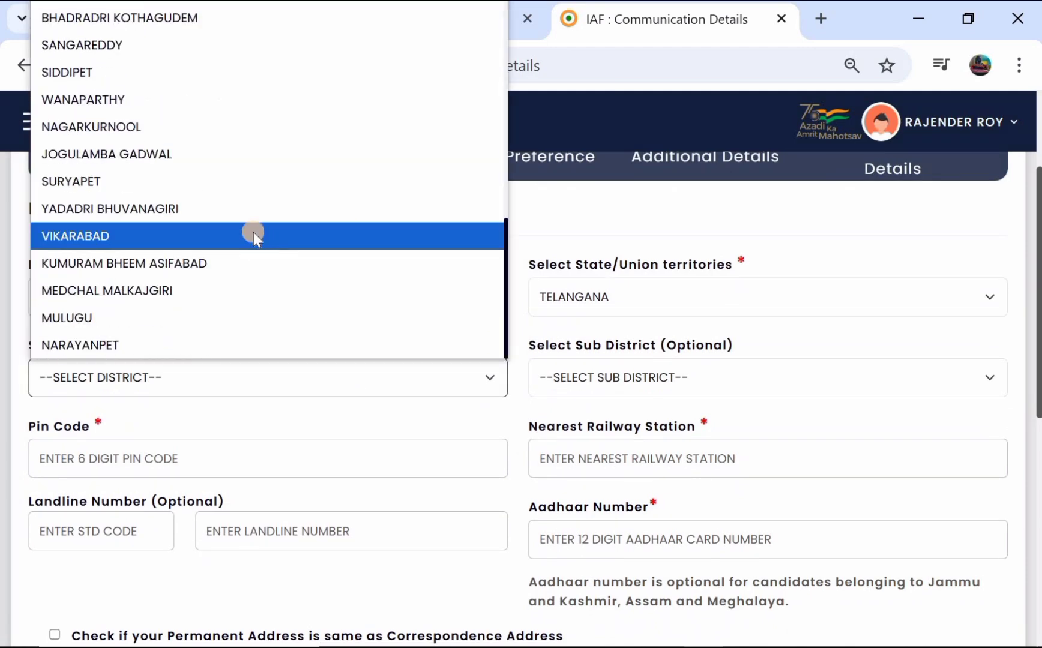
pyautogui.scroll(3, 286, 249)
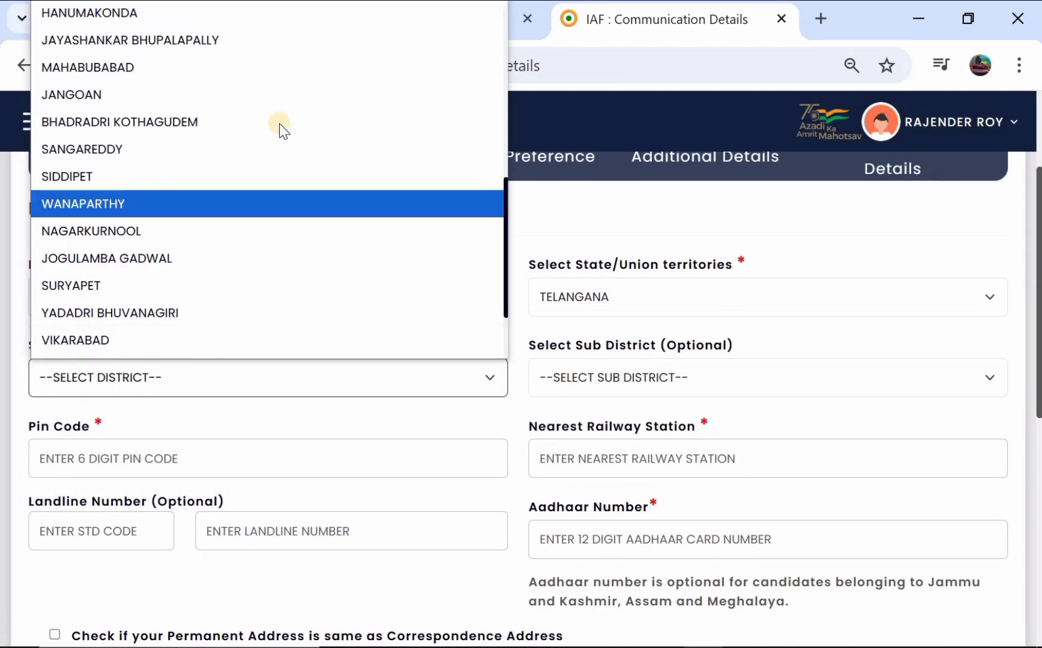
pyautogui.click(295, 66)
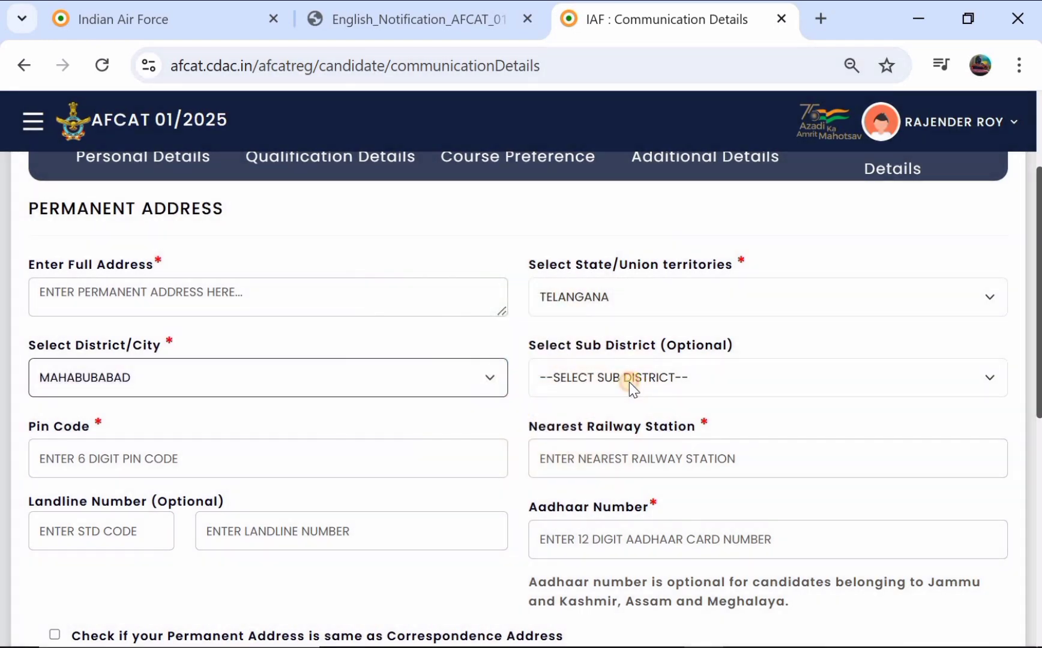
pyautogui.click(629, 381)
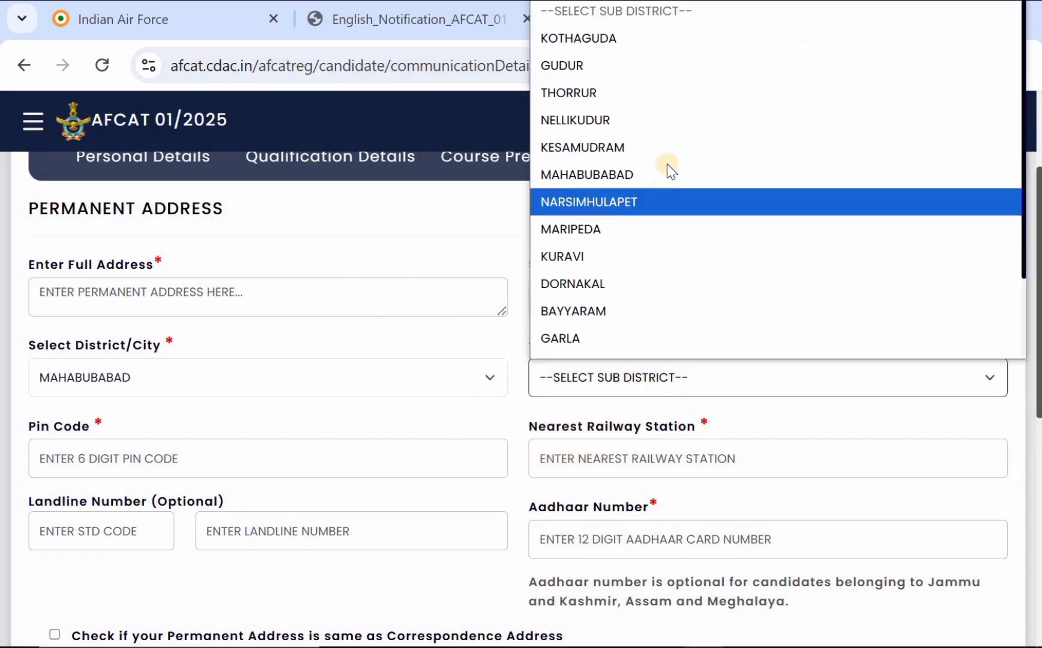
pyautogui.click(674, 147)
# Step: Enter pin code 506101, then move through the railway station and Aadhaar fields
pyautogui.scroll(-2, 329, 362)
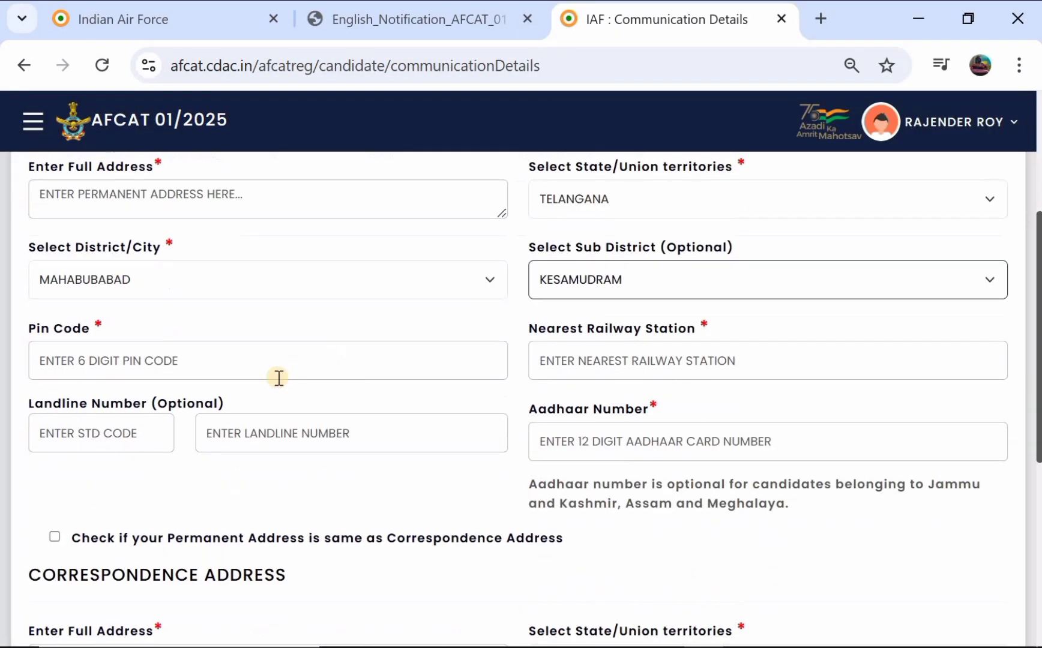
pyautogui.click(264, 377)
pyautogui.write('50')
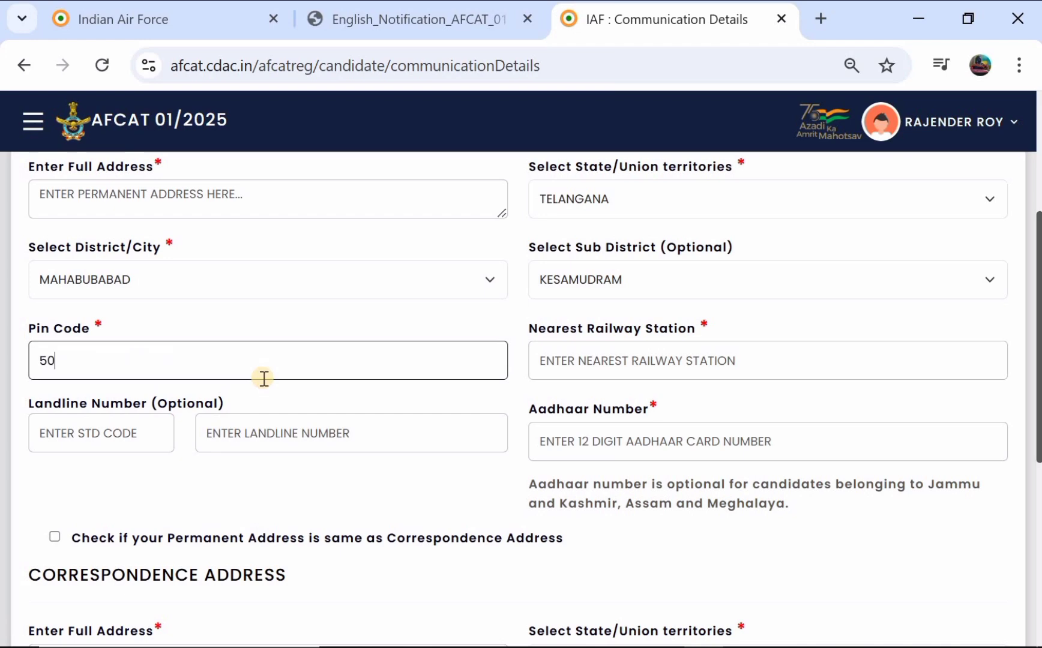
pyautogui.write('6101')
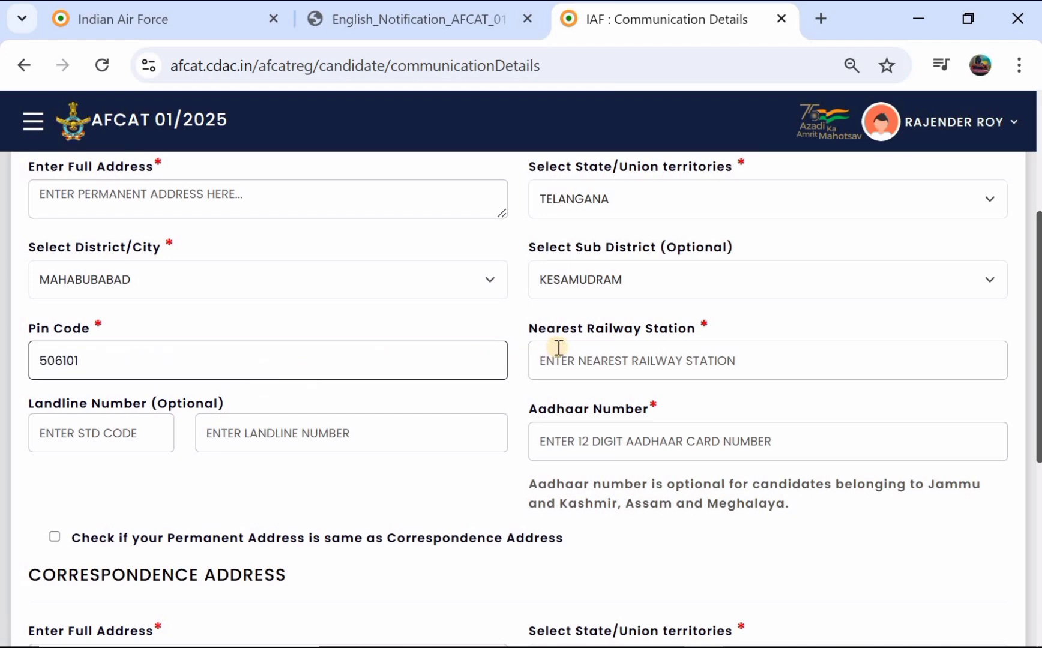
pyautogui.click(562, 354)
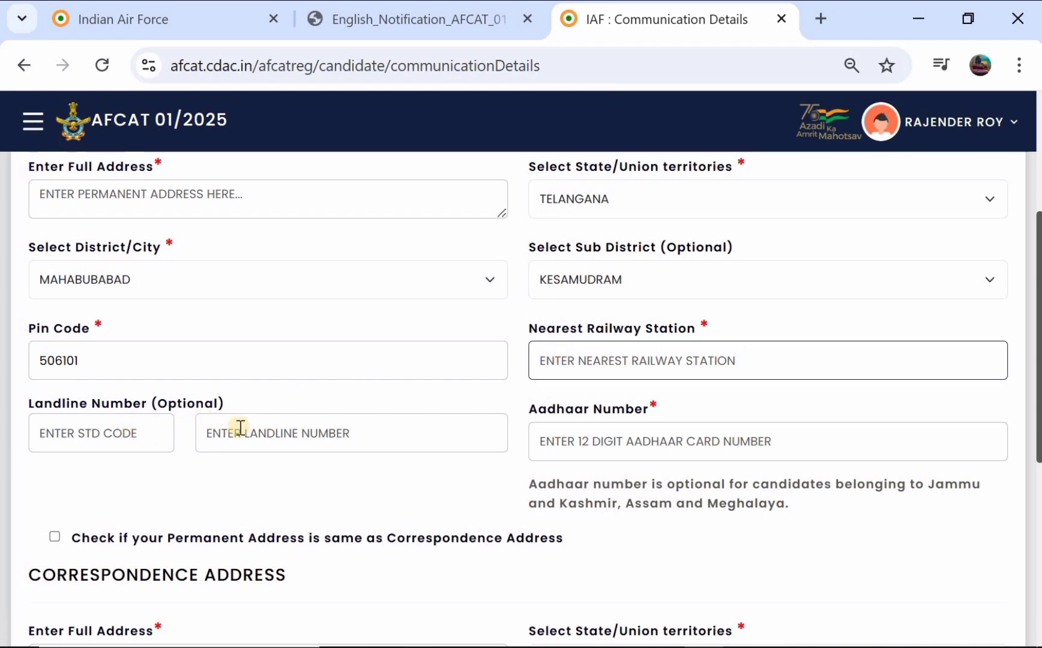
pyautogui.click(572, 437)
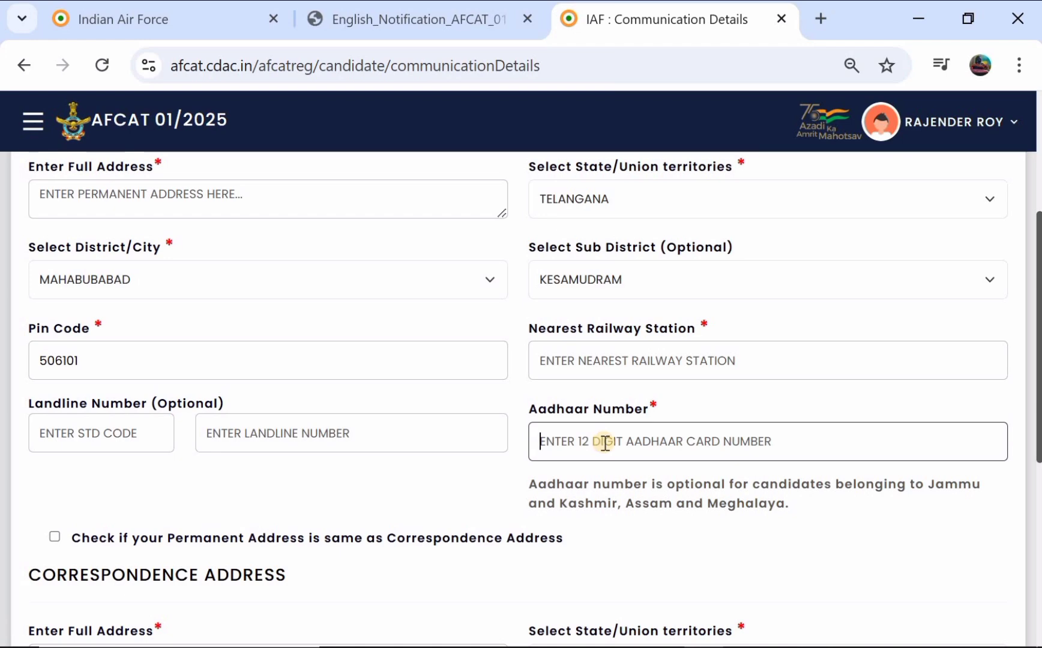
pyautogui.scroll(-4, 605, 443)
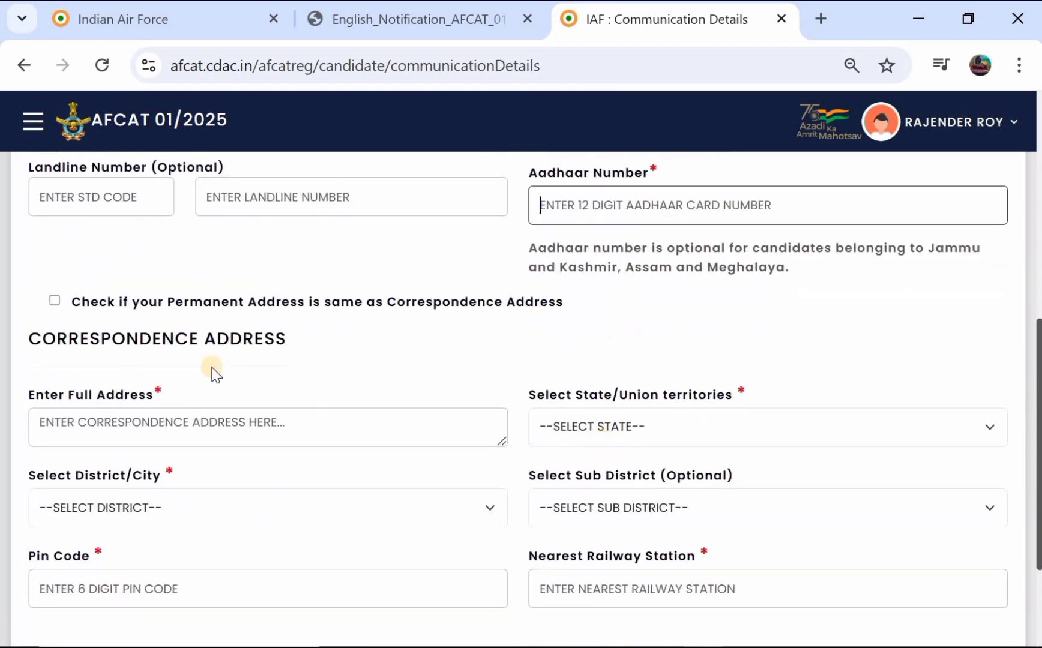
# Step: Tick the same-address option to copy TELANGANA/MAHABUBABAD/KESAMUDRAM/506101, then Save & Continue
pyautogui.scroll(5, 177, 317)
pyautogui.scroll(-5, 177, 316)
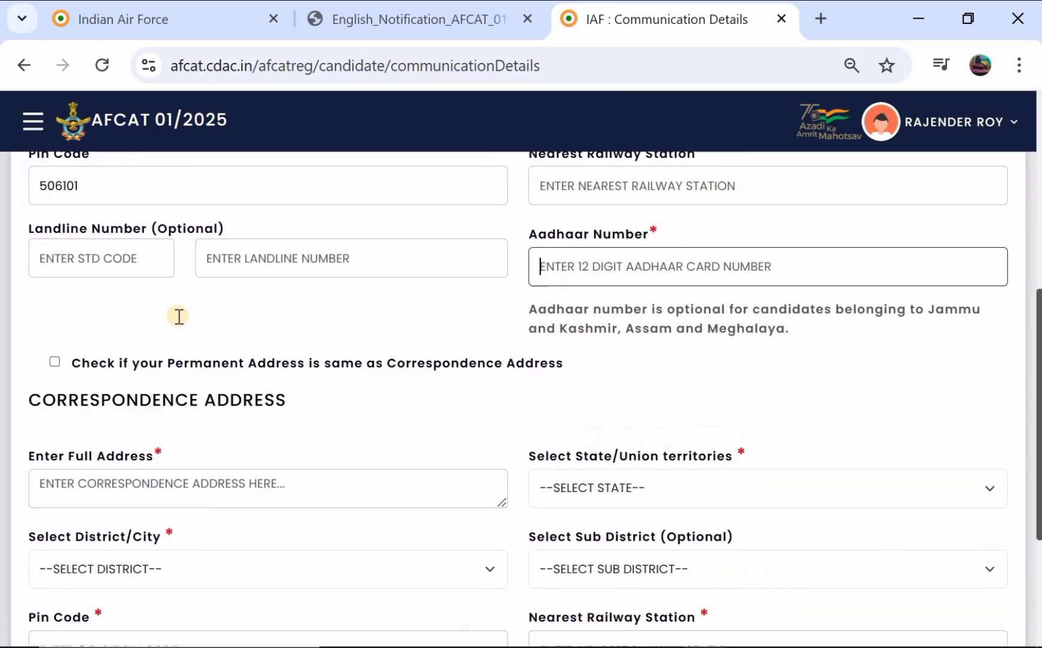
pyautogui.click(54, 335)
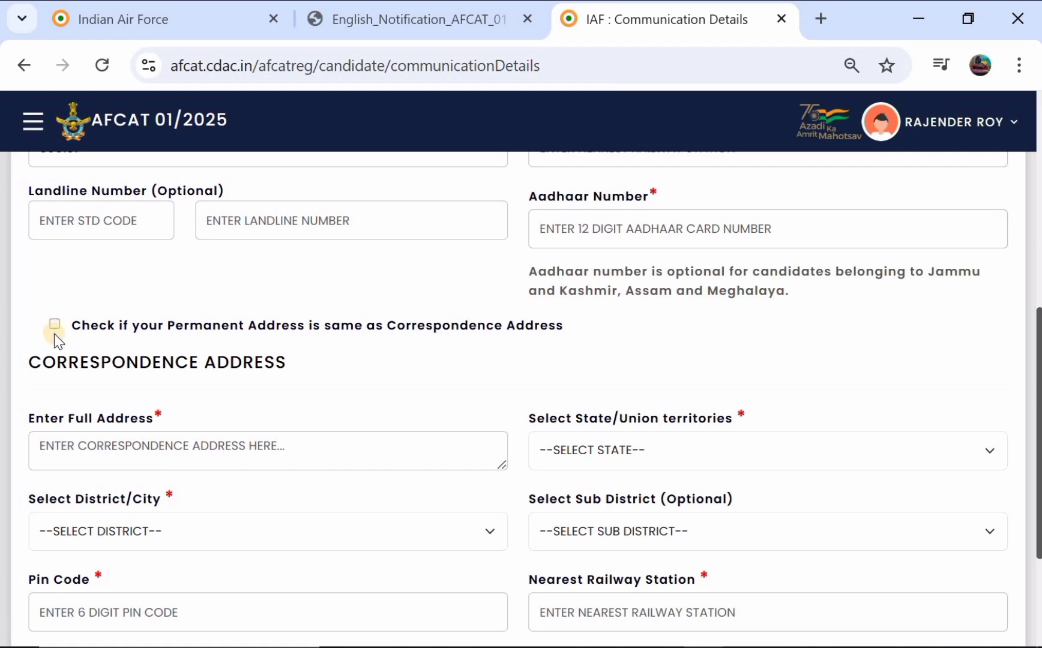
pyautogui.scroll(-2, 111, 420)
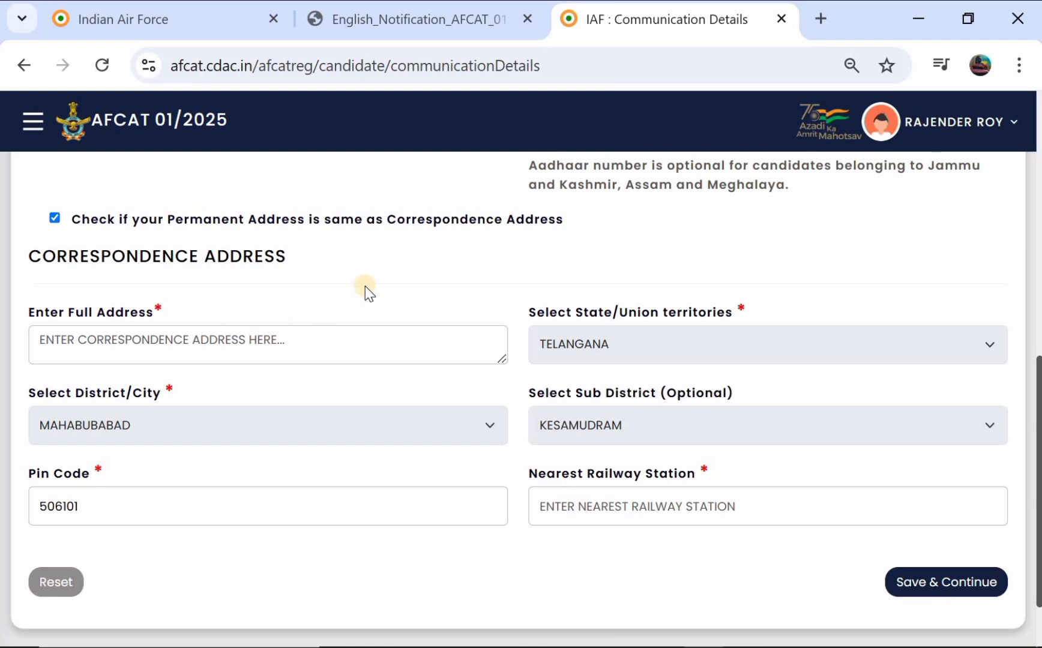
pyautogui.scroll(-2, 367, 291)
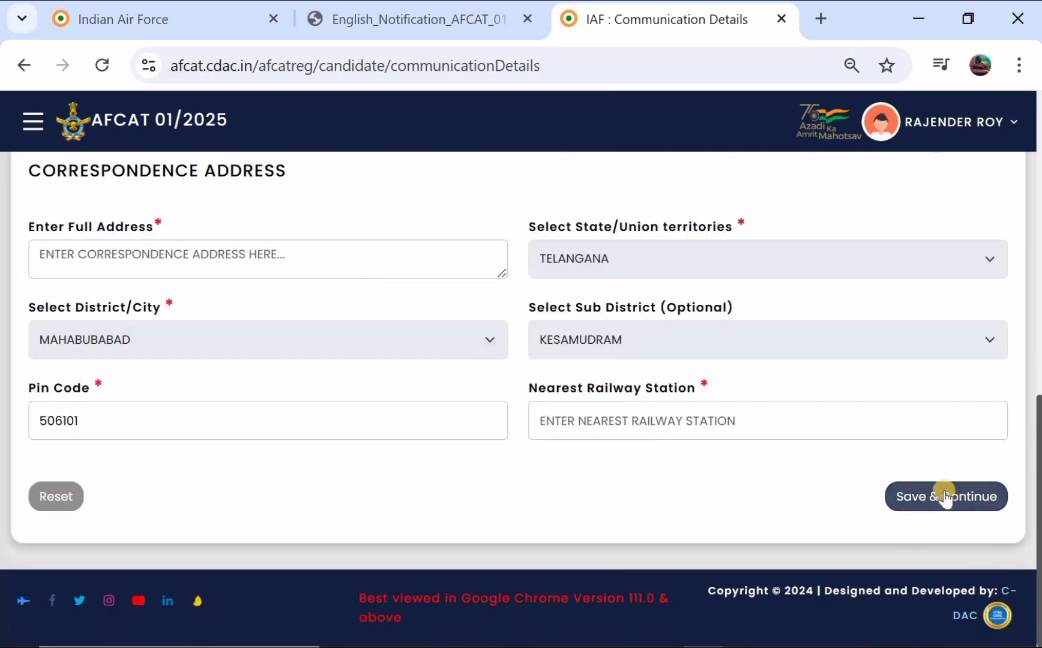
pyautogui.click(945, 497)
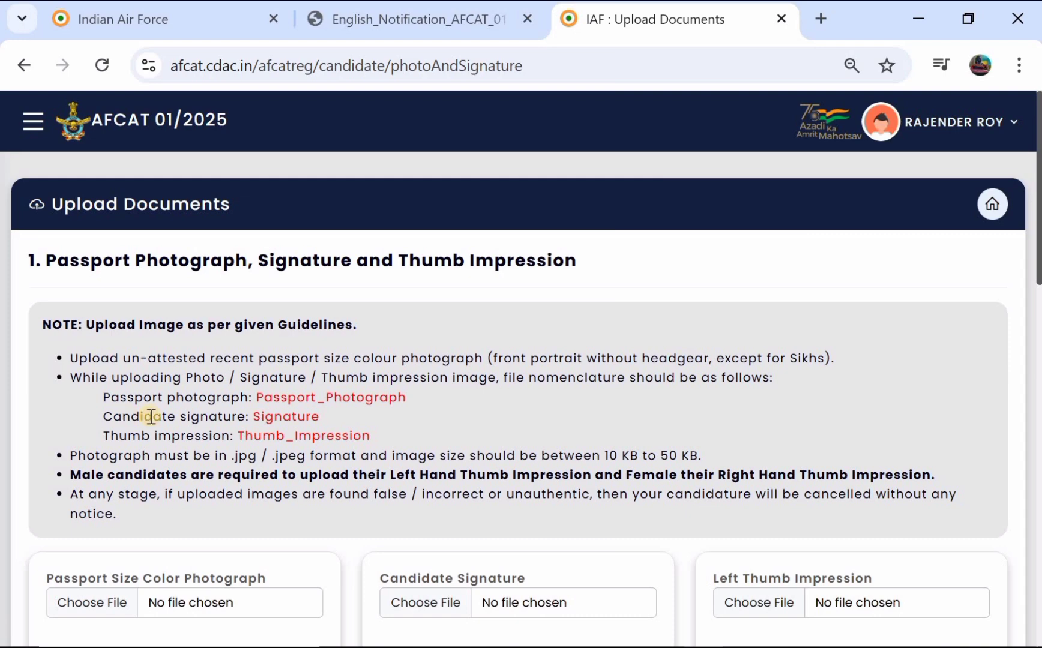
pyautogui.moveTo(255, 419); pyautogui.dragTo(351, 420)
pyautogui.click(351, 415)
pyautogui.moveTo(244, 436); pyautogui.dragTo(358, 444)
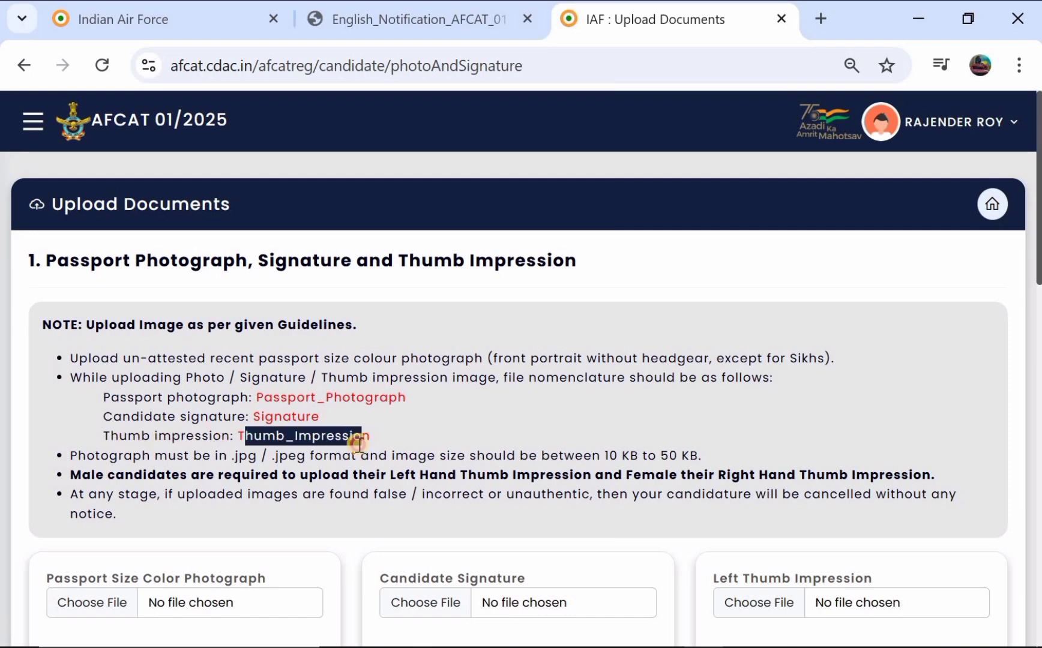
pyautogui.click(414, 431)
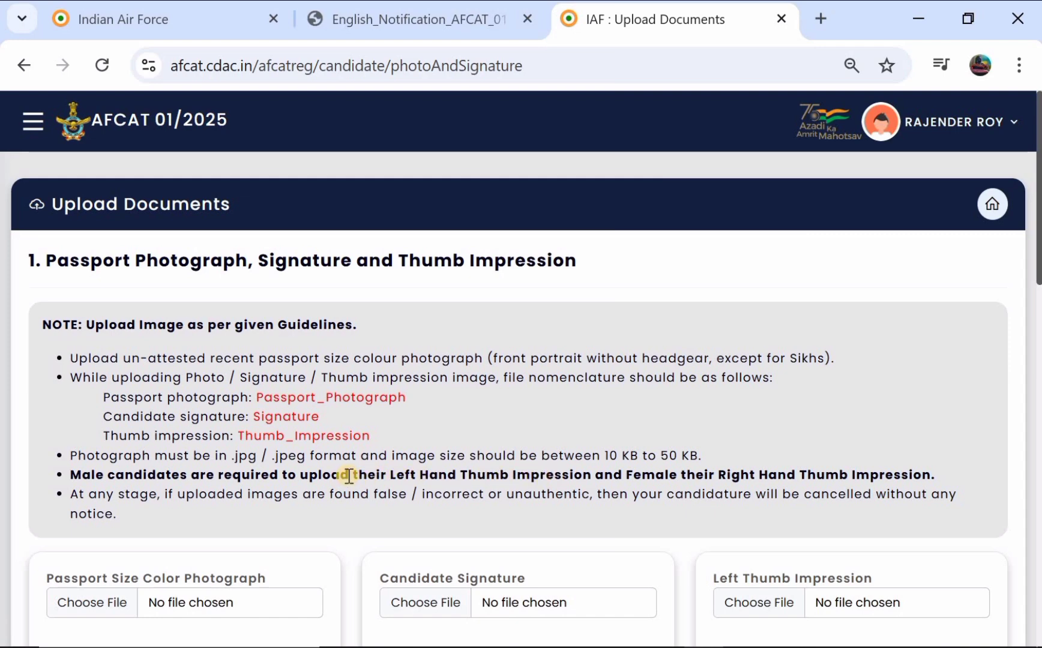
pyautogui.moveTo(349, 476); pyautogui.dragTo(517, 476)
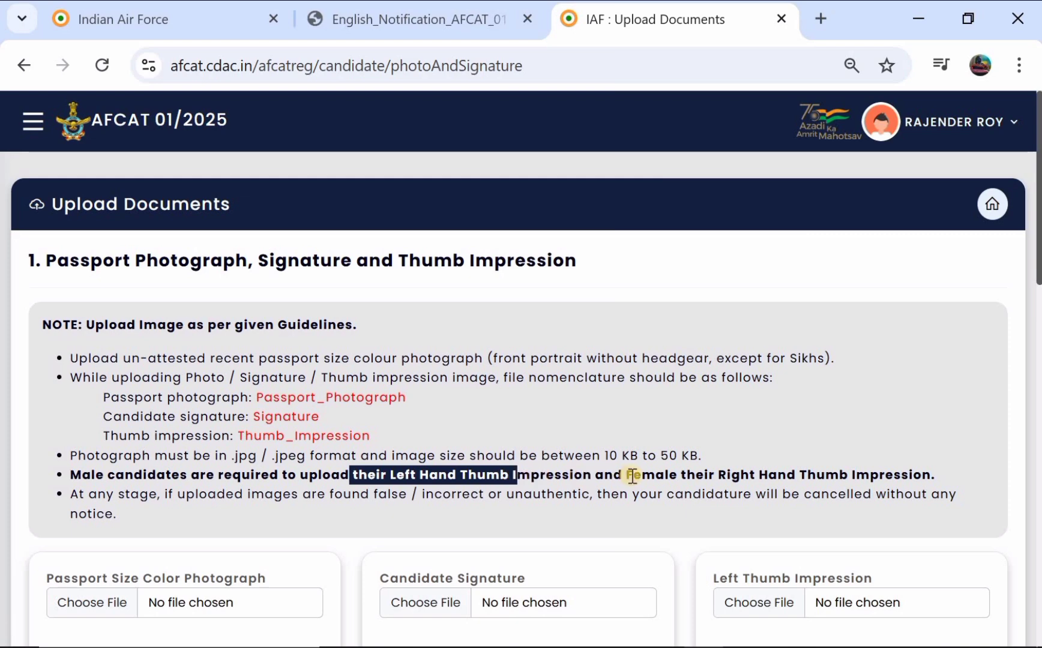
pyautogui.moveTo(633, 476); pyautogui.dragTo(837, 467)
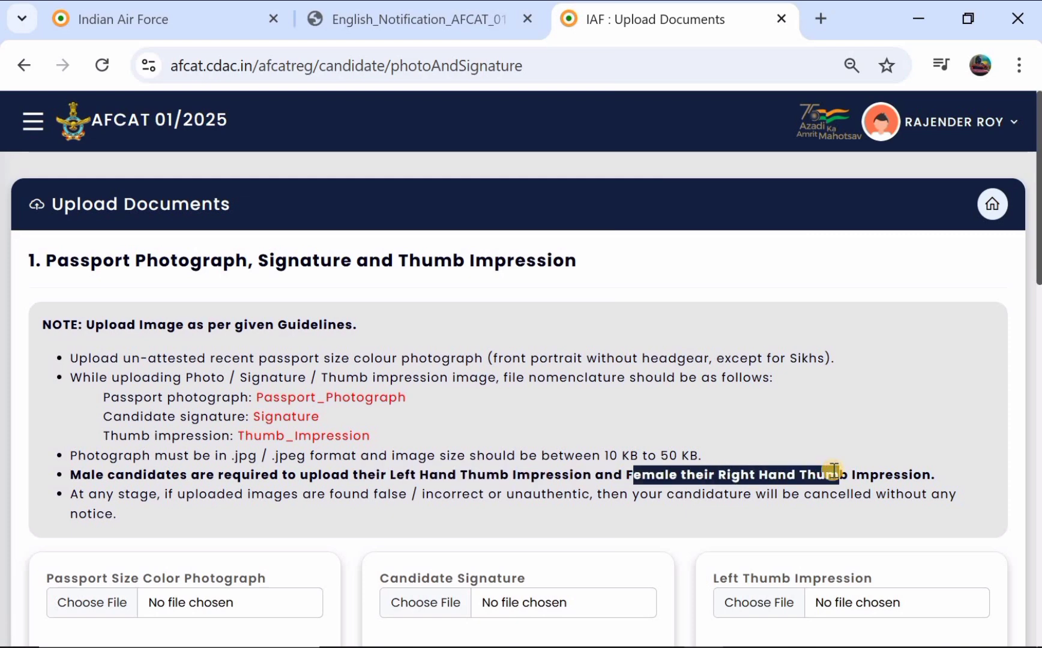
pyautogui.click(740, 440)
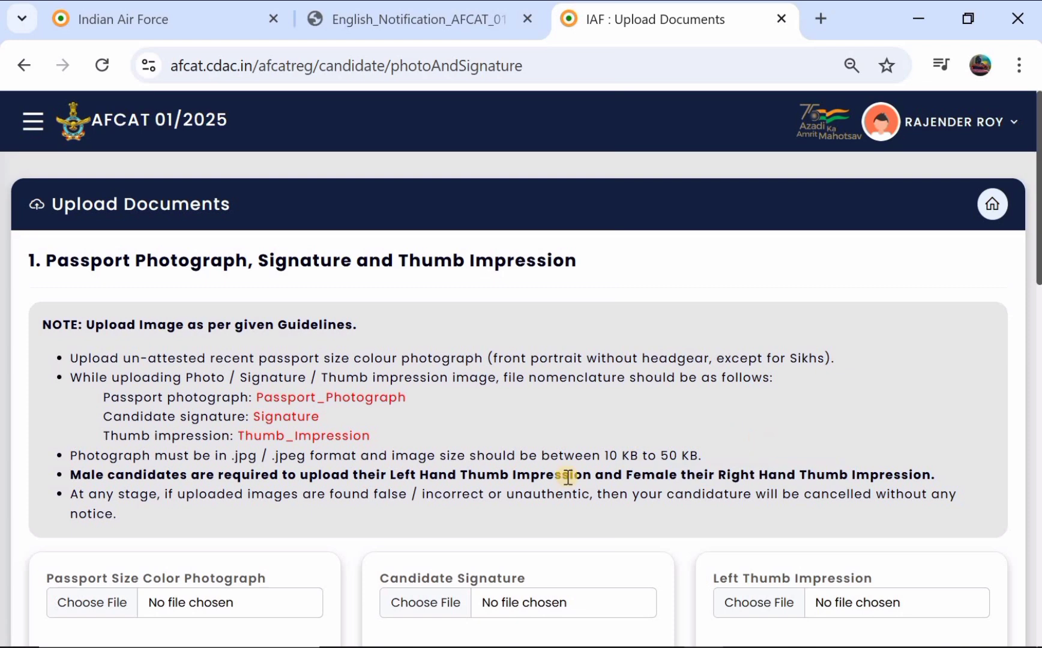
pyautogui.scroll(-1, 485, 505)
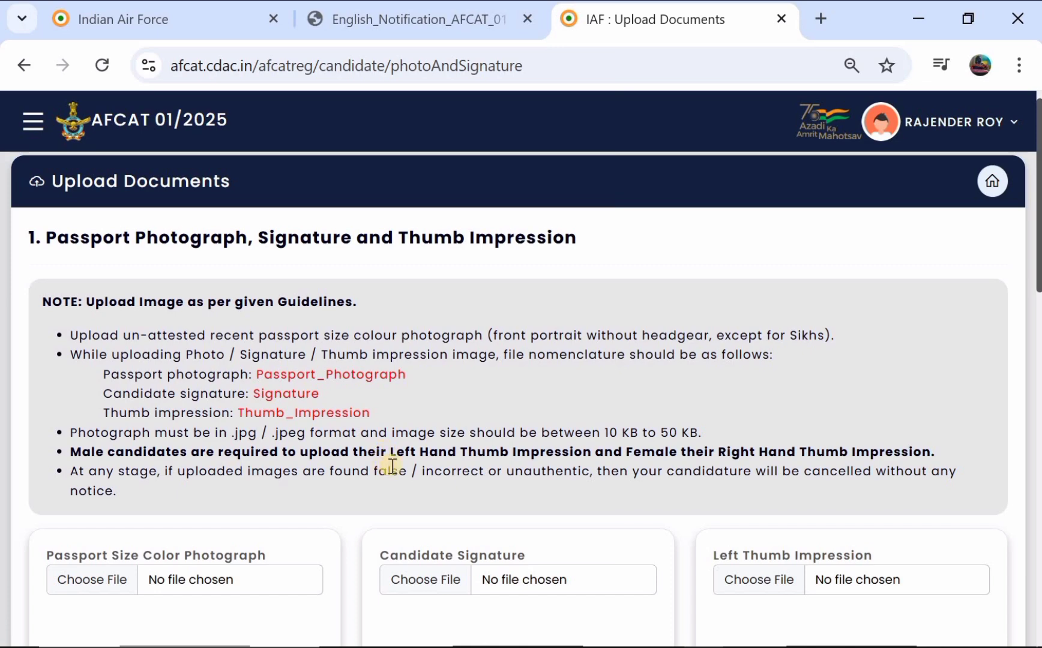
pyautogui.scroll(-3, 374, 458)
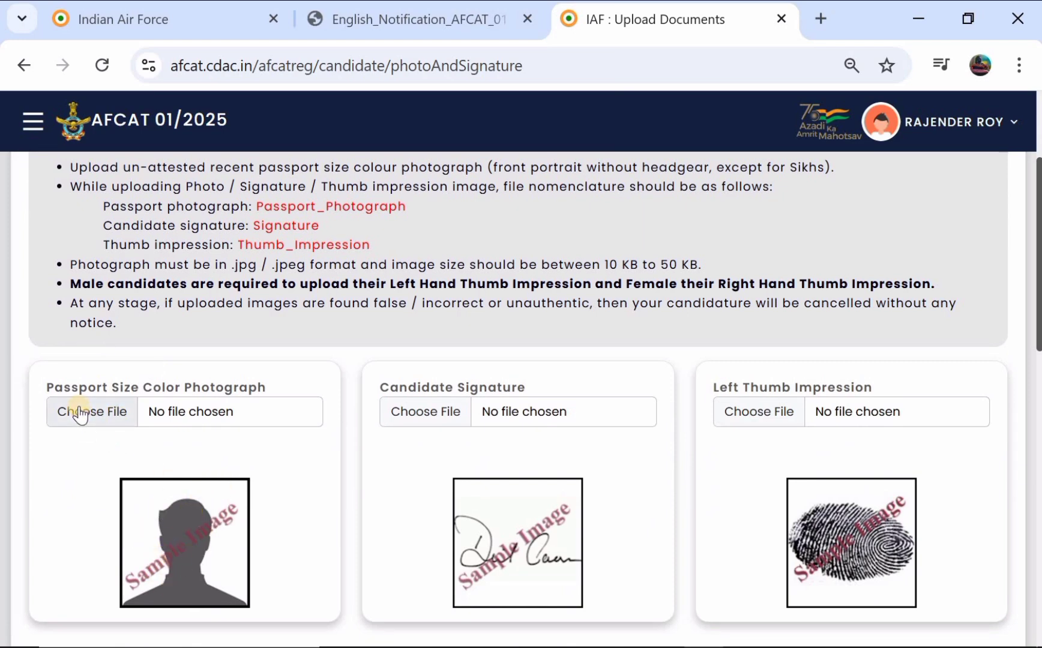
pyautogui.scroll(-1, 177, 486)
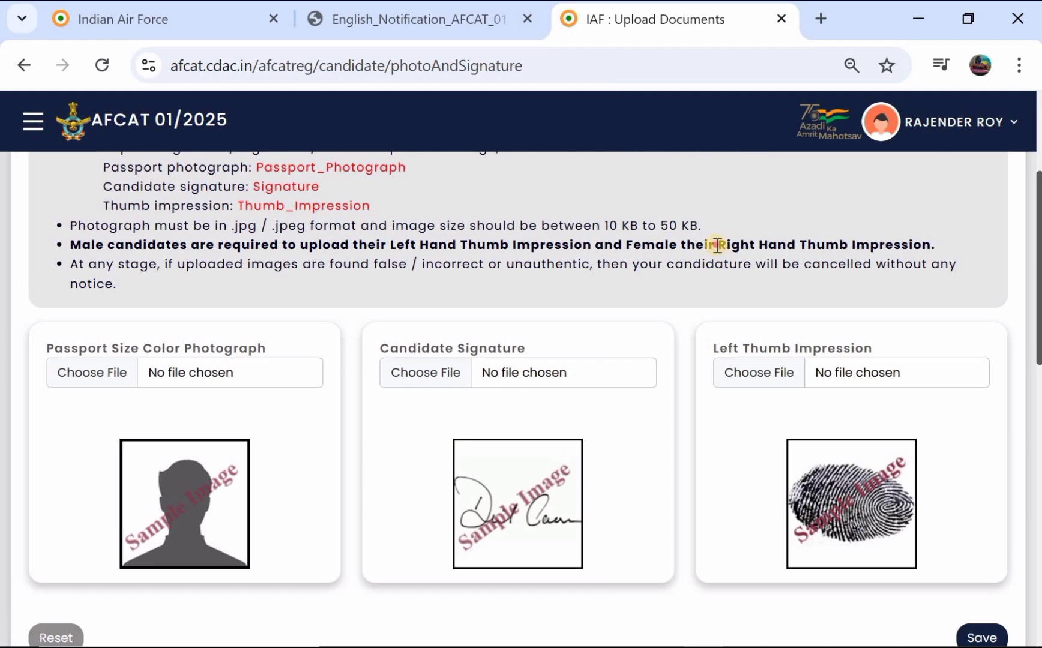
pyautogui.moveTo(716, 244); pyautogui.dragTo(869, 244)
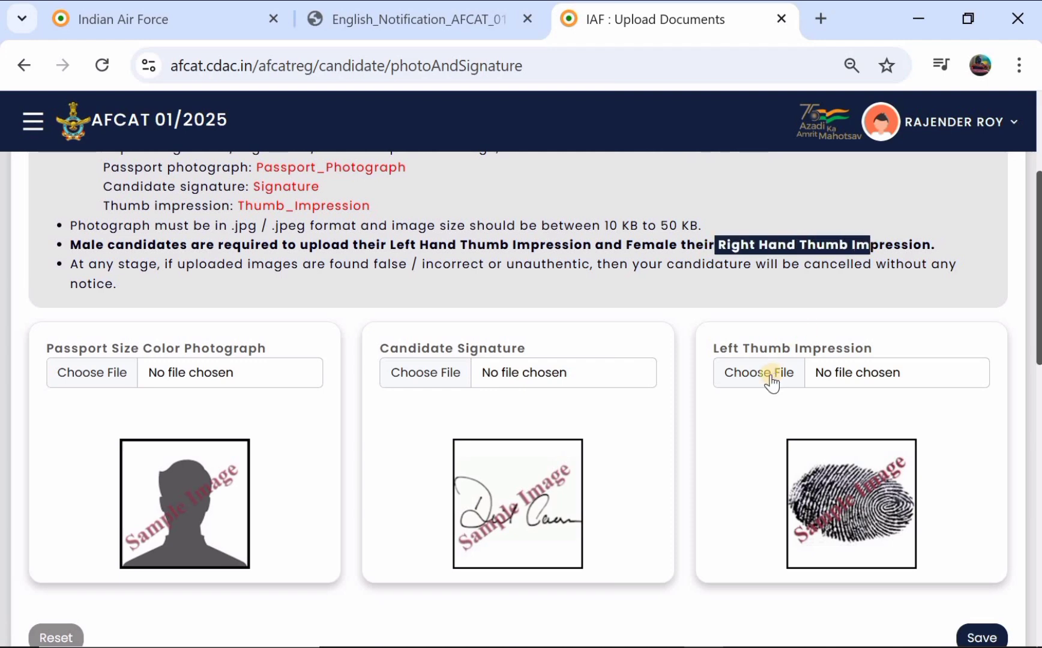
pyautogui.click(757, 397)
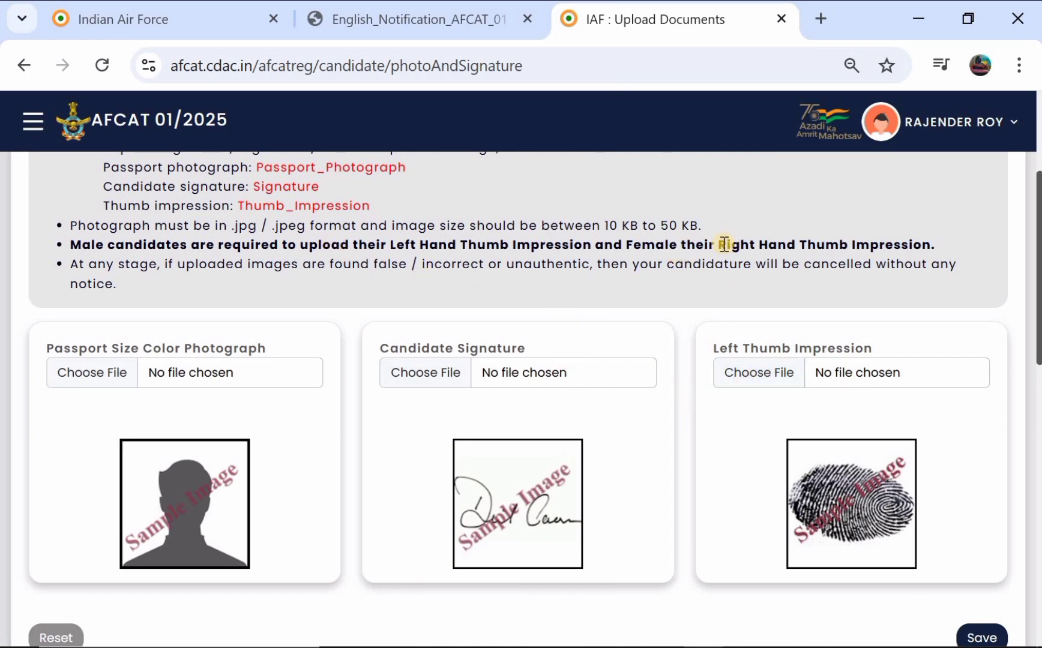
pyautogui.moveTo(723, 245); pyautogui.dragTo(815, 246)
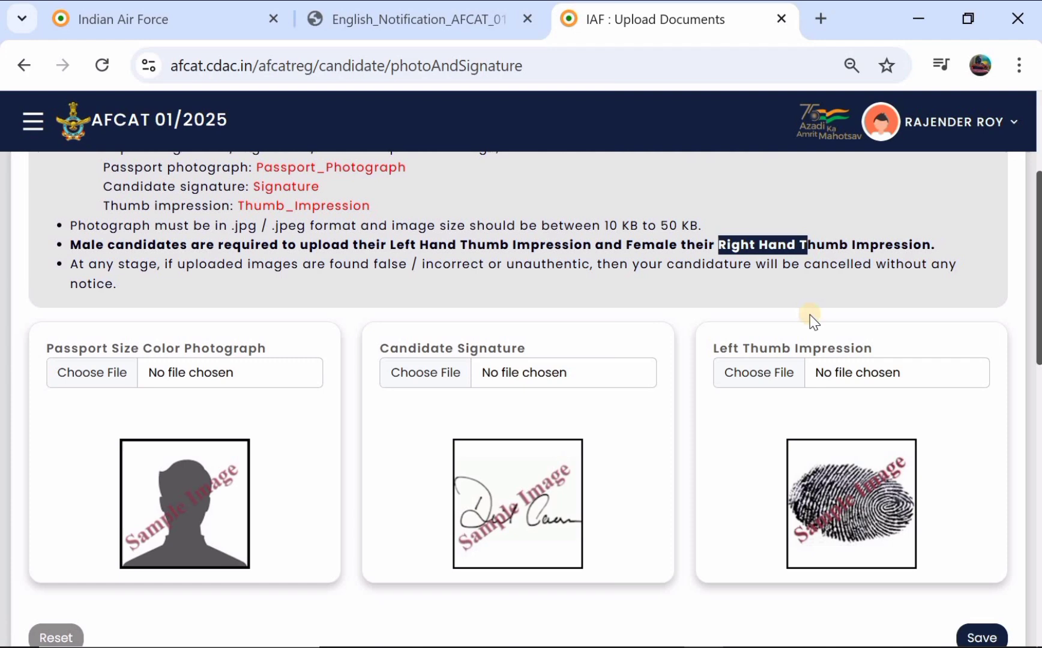
pyautogui.click(754, 427)
pyautogui.click(824, 512)
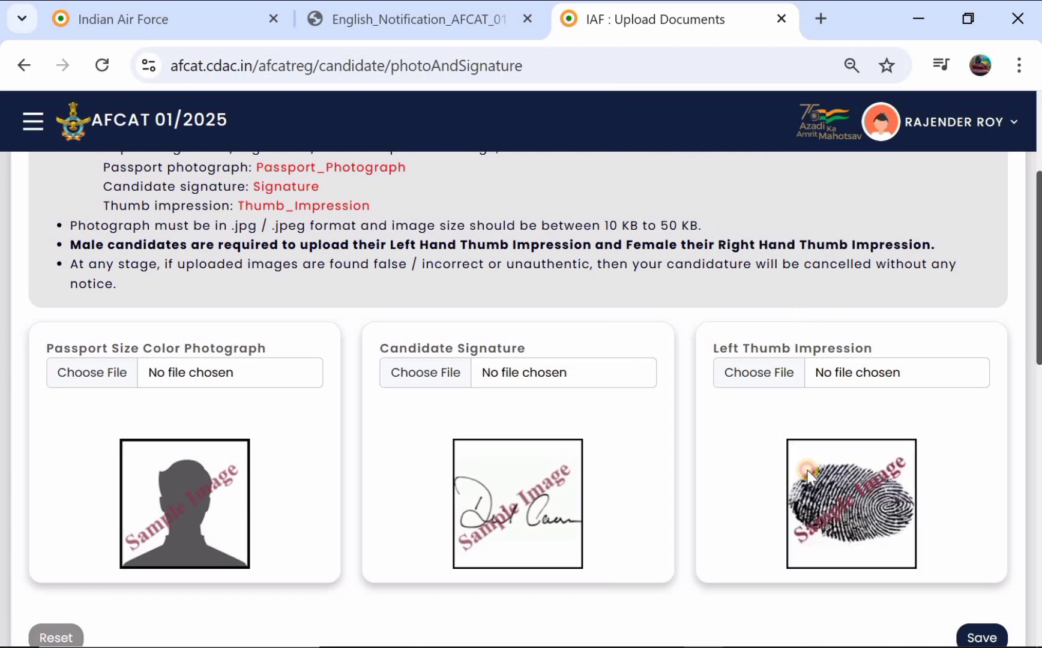
pyautogui.scroll(-5, 602, 409)
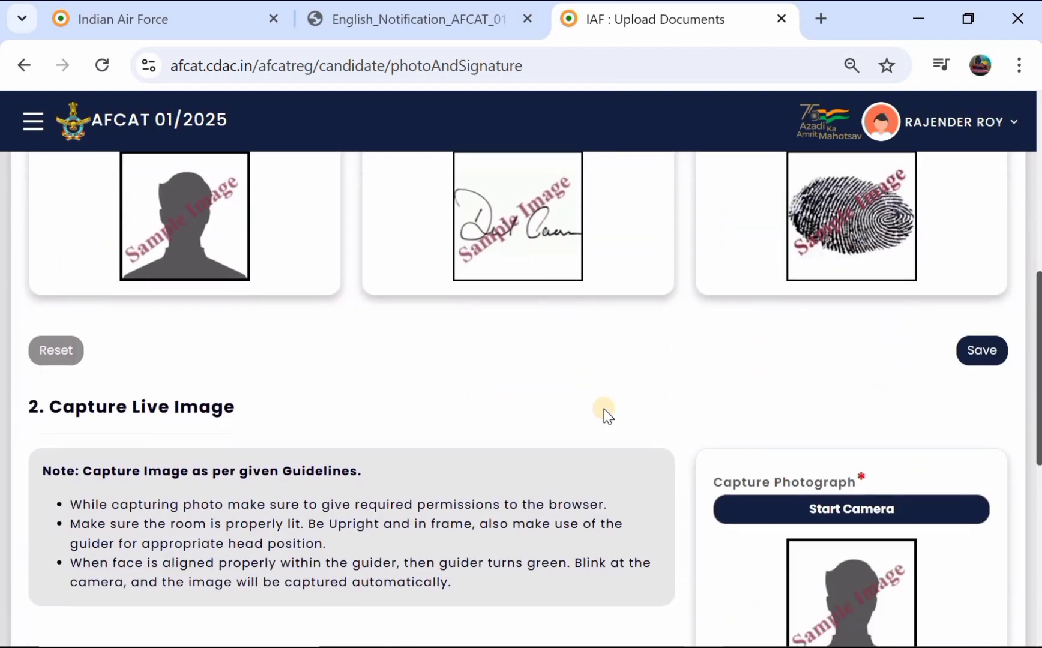
# Step: Scroll through the Capture Live Image and Declaration sections down to exam city preferences
pyautogui.scroll(-1, 606, 413)
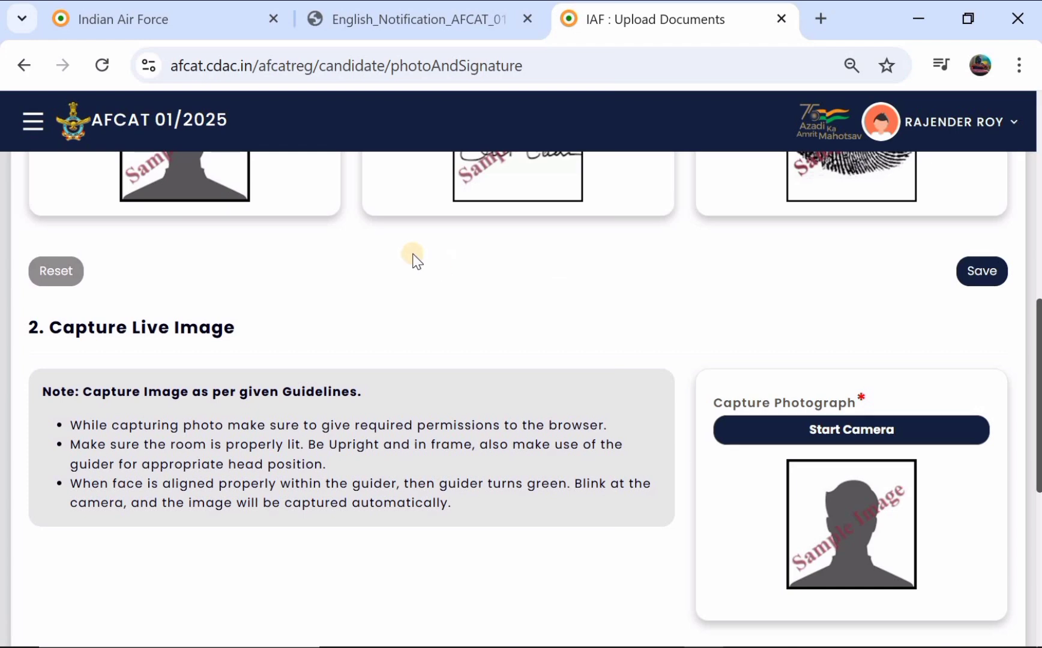
pyautogui.scroll(-3, 463, 233)
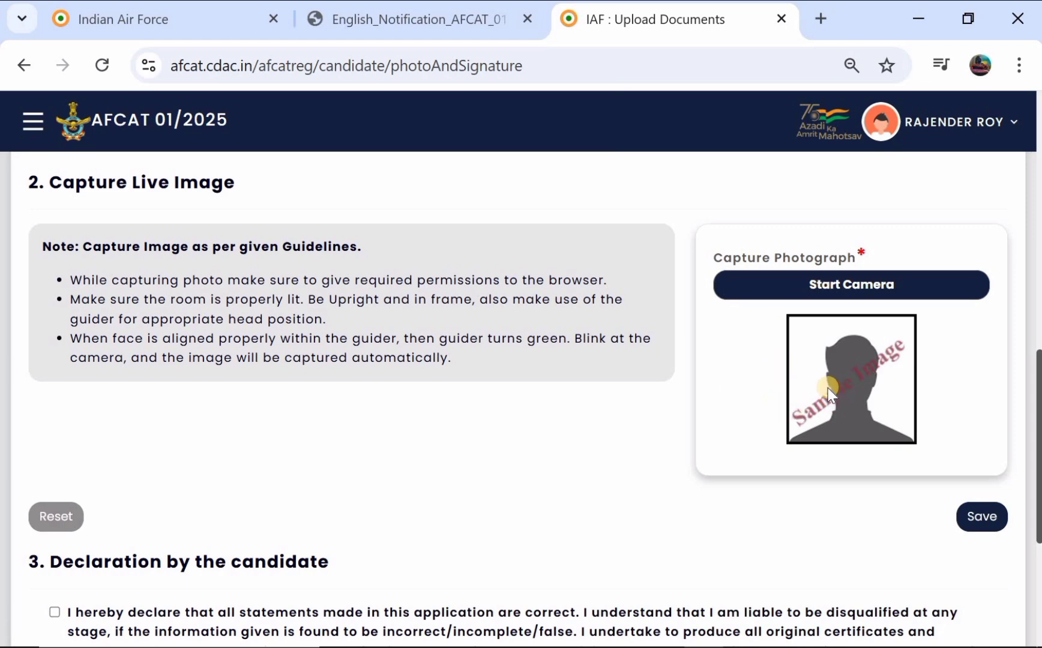
pyautogui.scroll(-1, 828, 388)
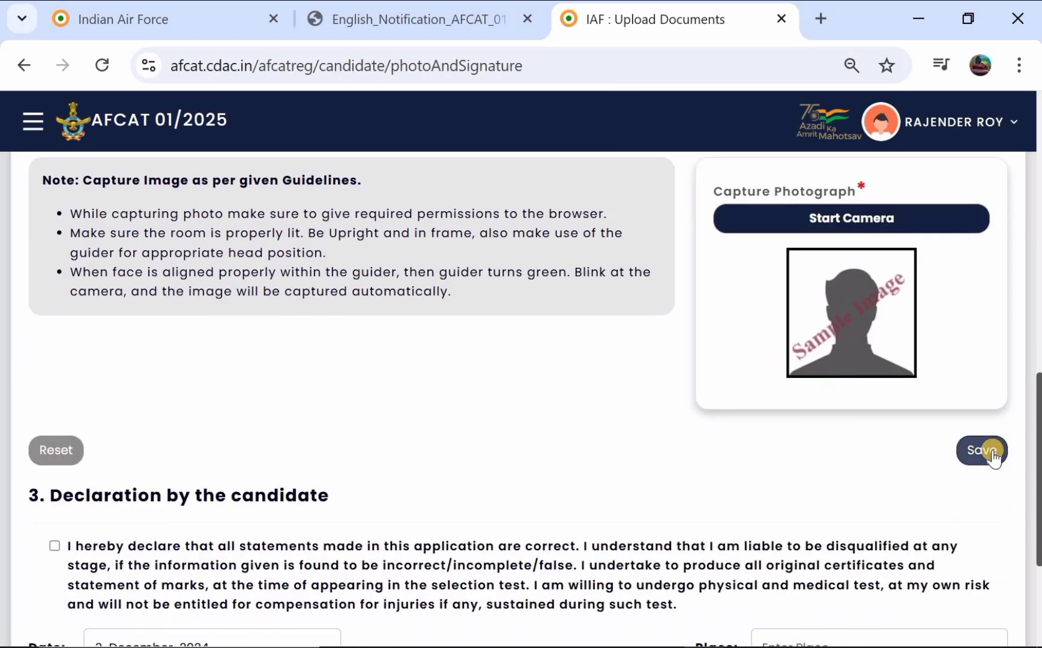
pyautogui.scroll(-3, 807, 324)
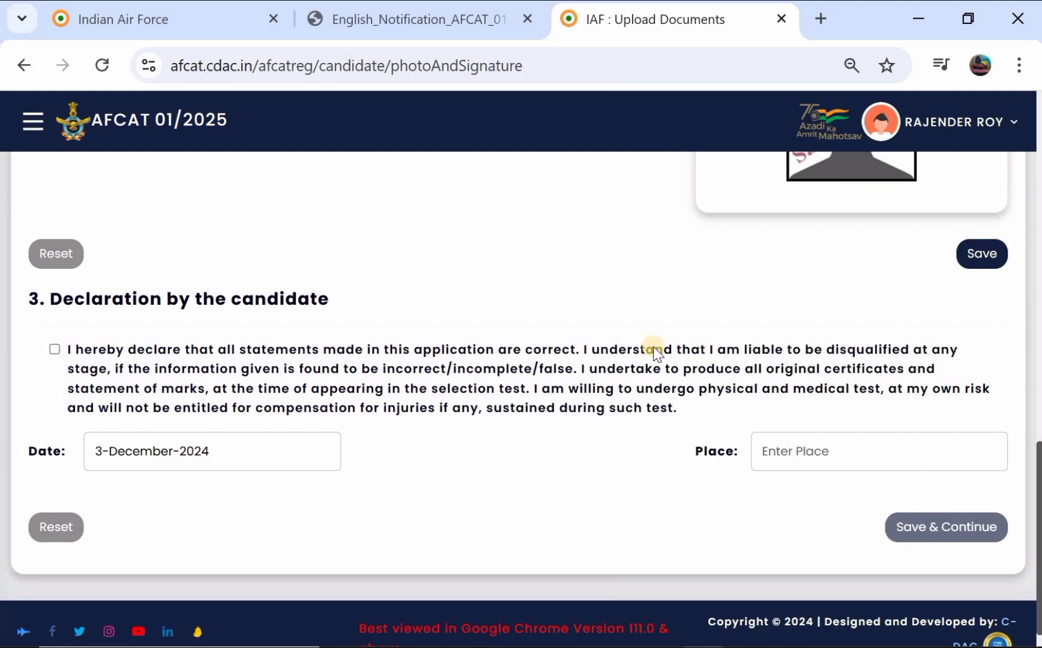
pyautogui.scroll(4, 591, 348)
pyautogui.scroll(3, 591, 348)
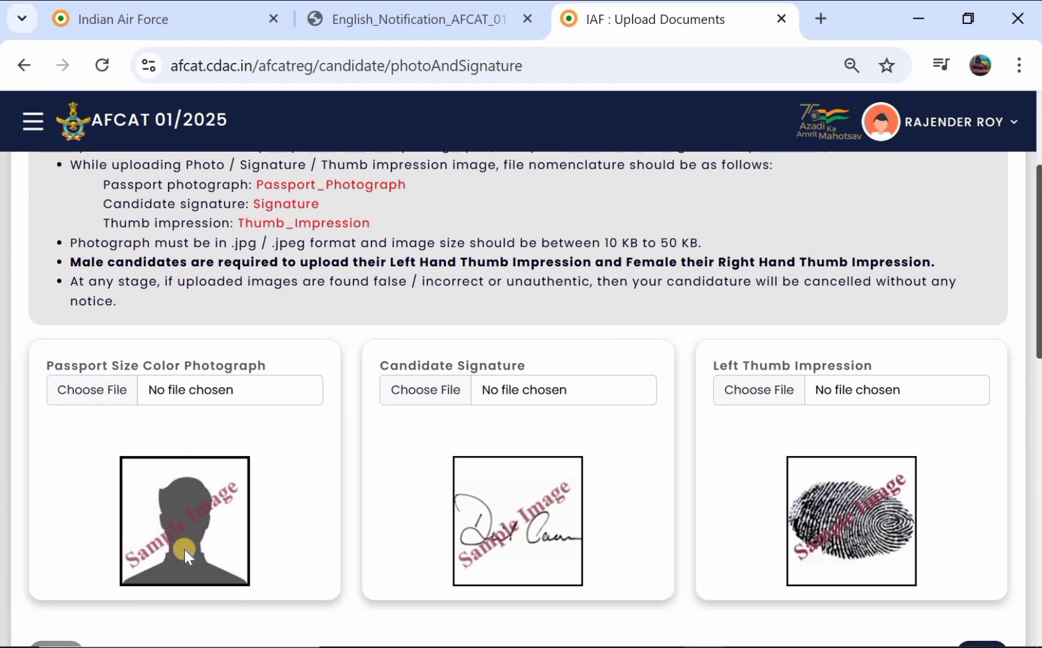
pyautogui.scroll(-1, 315, 431)
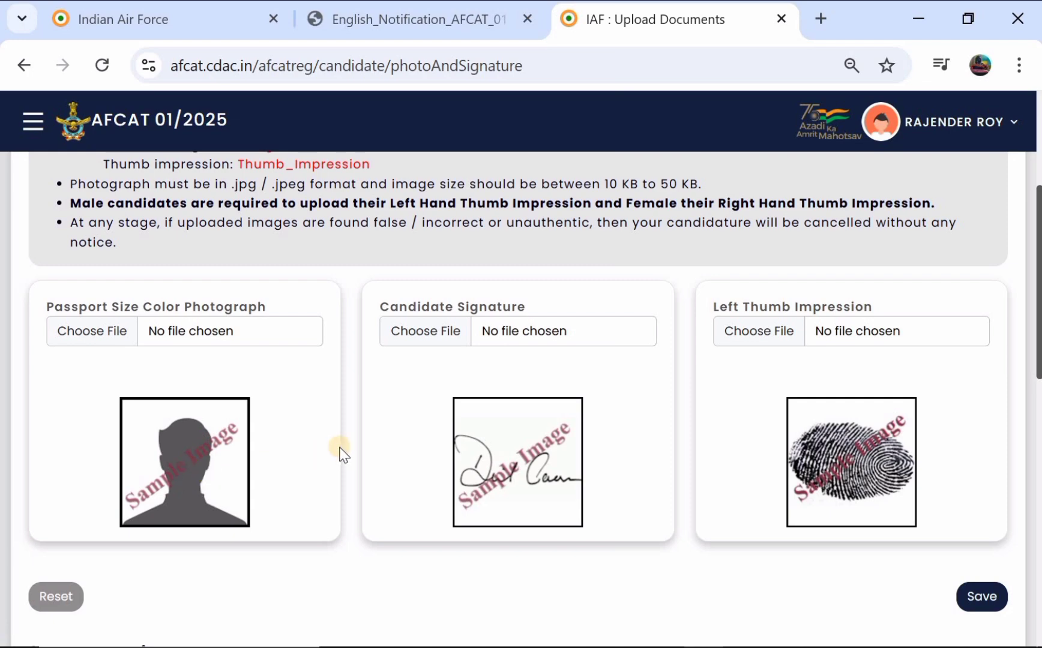
pyautogui.scroll(-1, 340, 449)
pyautogui.scroll(-8, 441, 447)
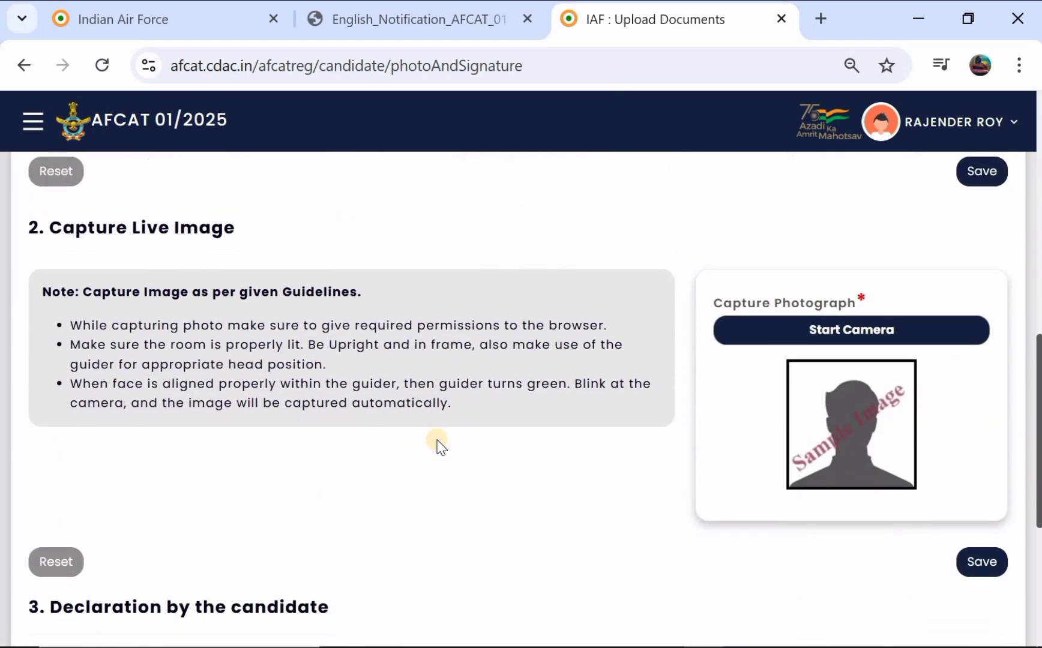
pyautogui.scroll(-3, 476, 356)
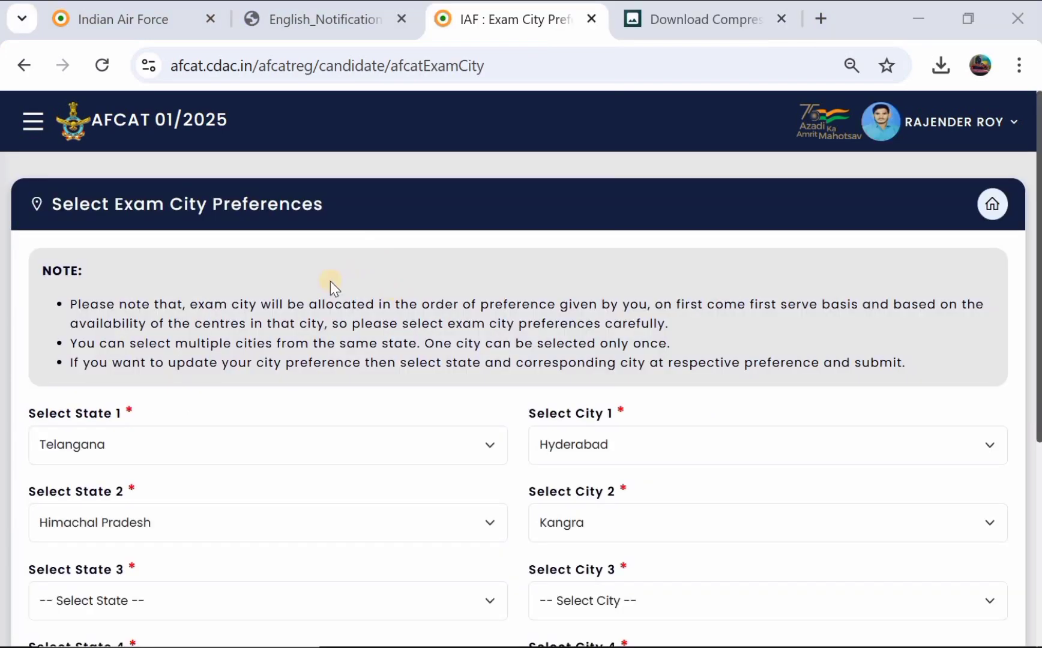
# Step: Reselect Telangana and Hyderabad for preference 1, then Save & Continue to the preview
pyautogui.scroll(-2, 330, 281)
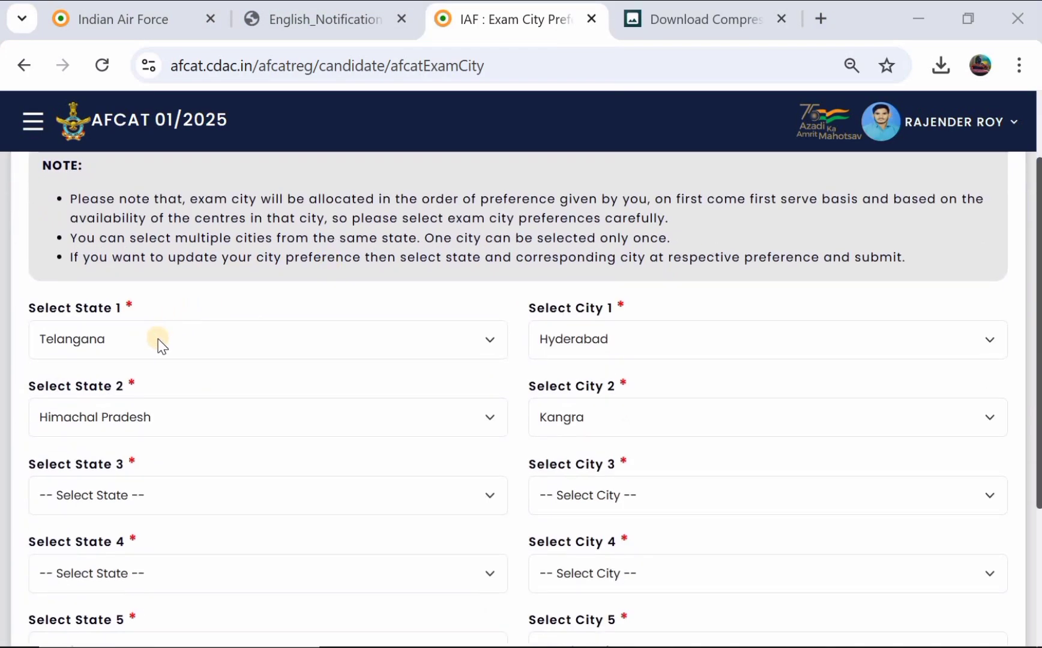
pyautogui.click(159, 343)
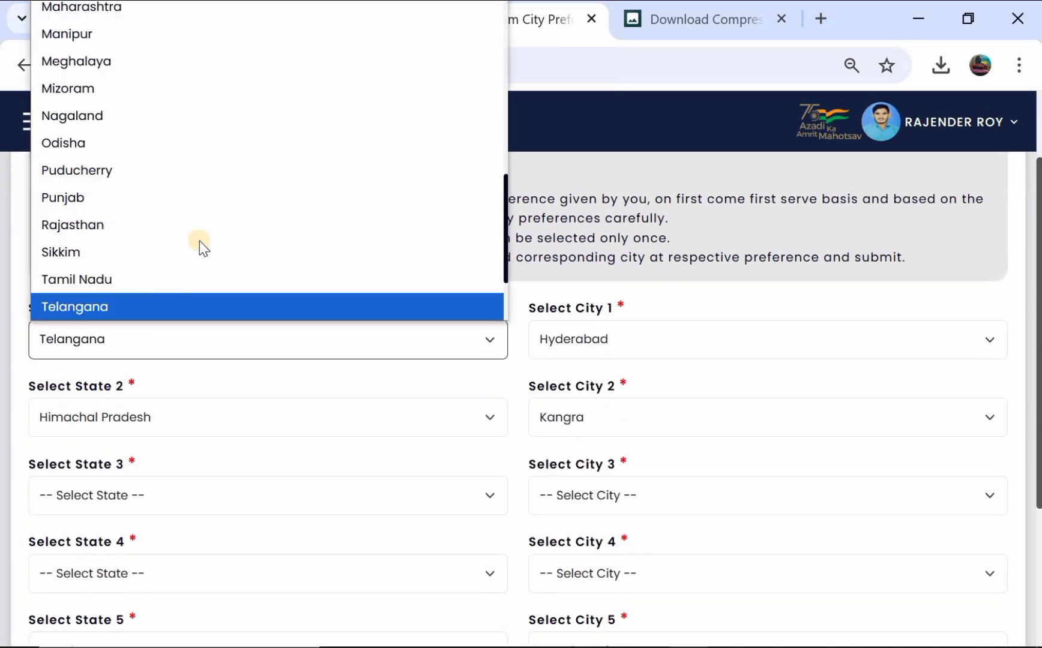
pyautogui.click(169, 305)
pyautogui.click(567, 339)
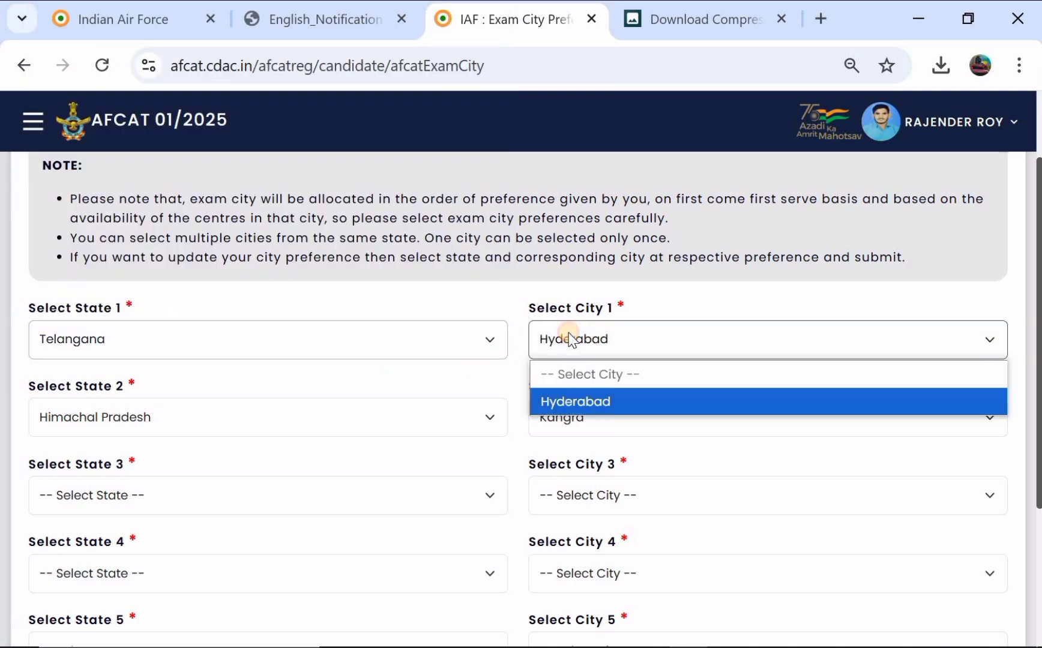
pyautogui.click(564, 400)
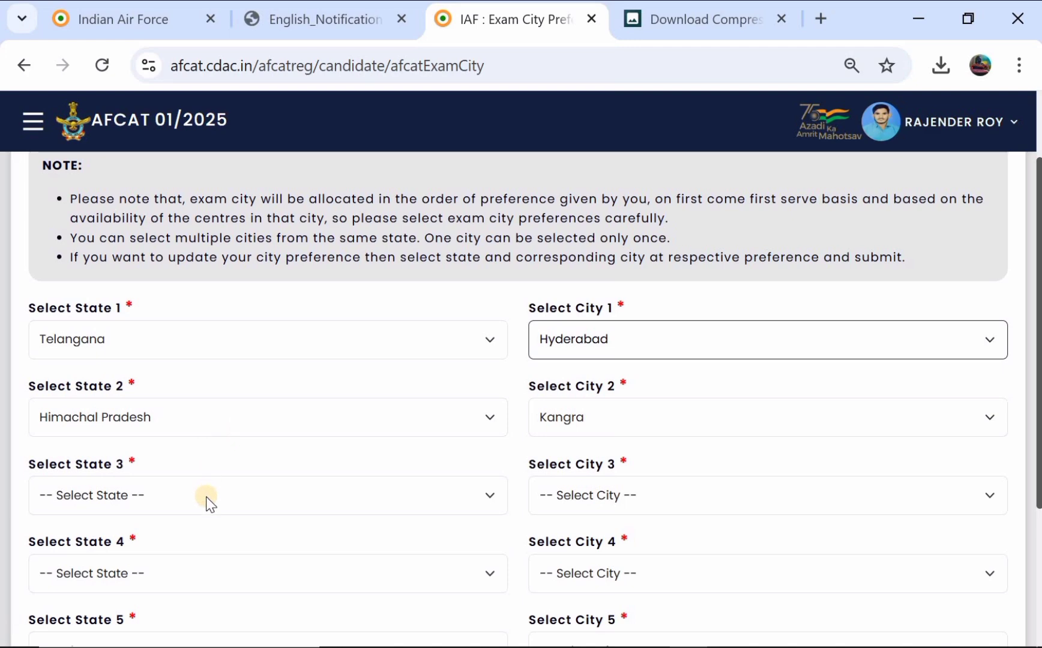
pyautogui.scroll(-1, 206, 502)
pyautogui.scroll(-1, 206, 503)
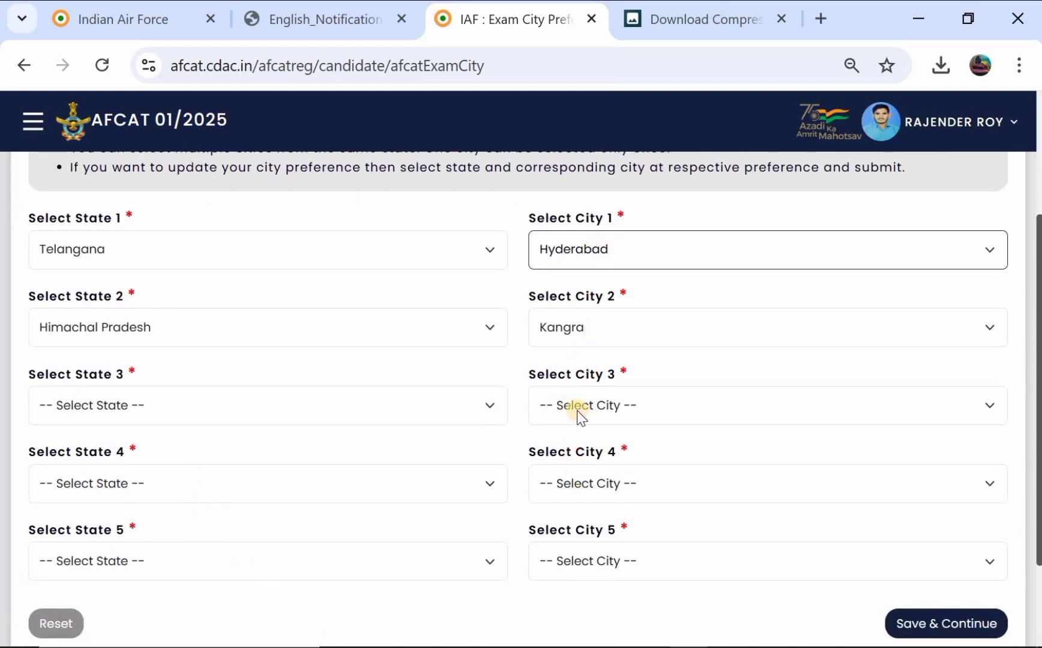
pyautogui.scroll(-2, 480, 411)
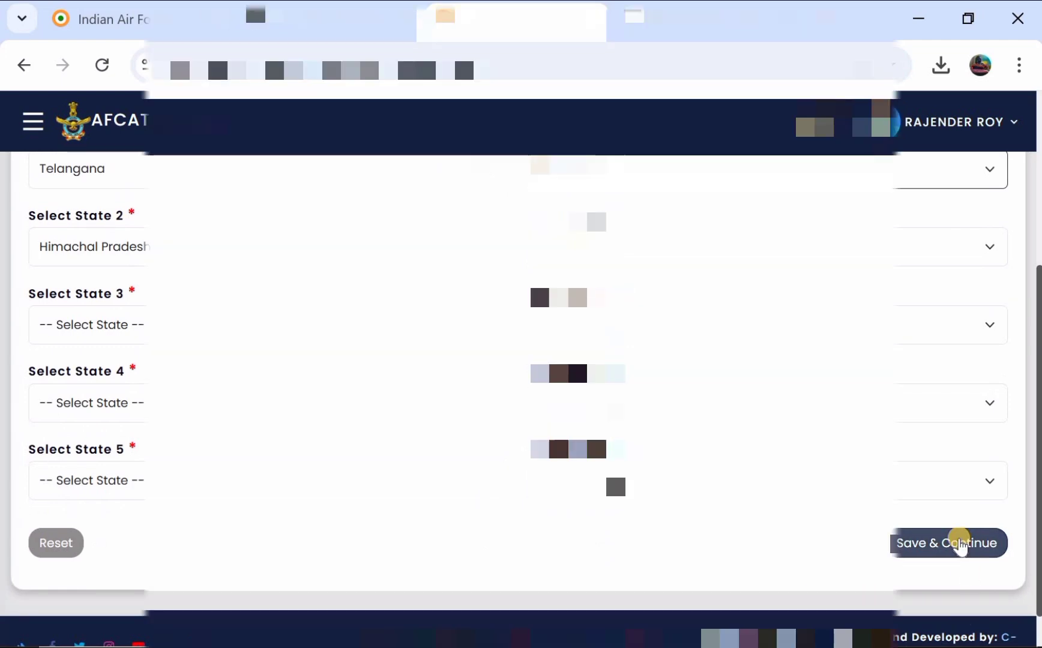
pyautogui.click(958, 545)
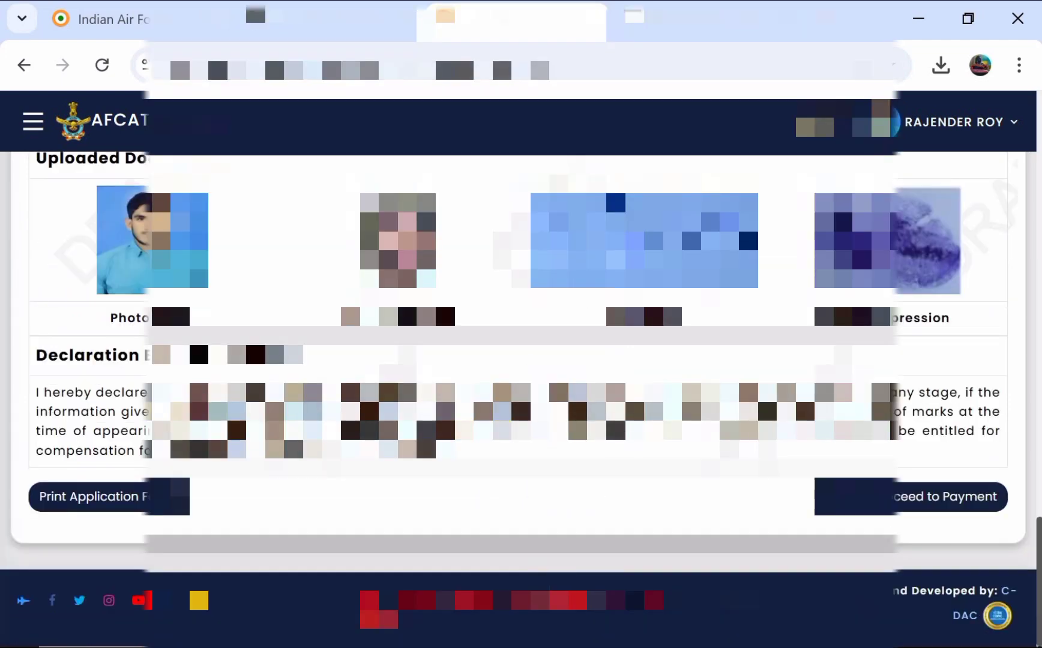
# Step: Review the application preview and proceed to payment, showing the uploaded photo, signature and thumb impression
pyautogui.scroll(6, 521, 400)
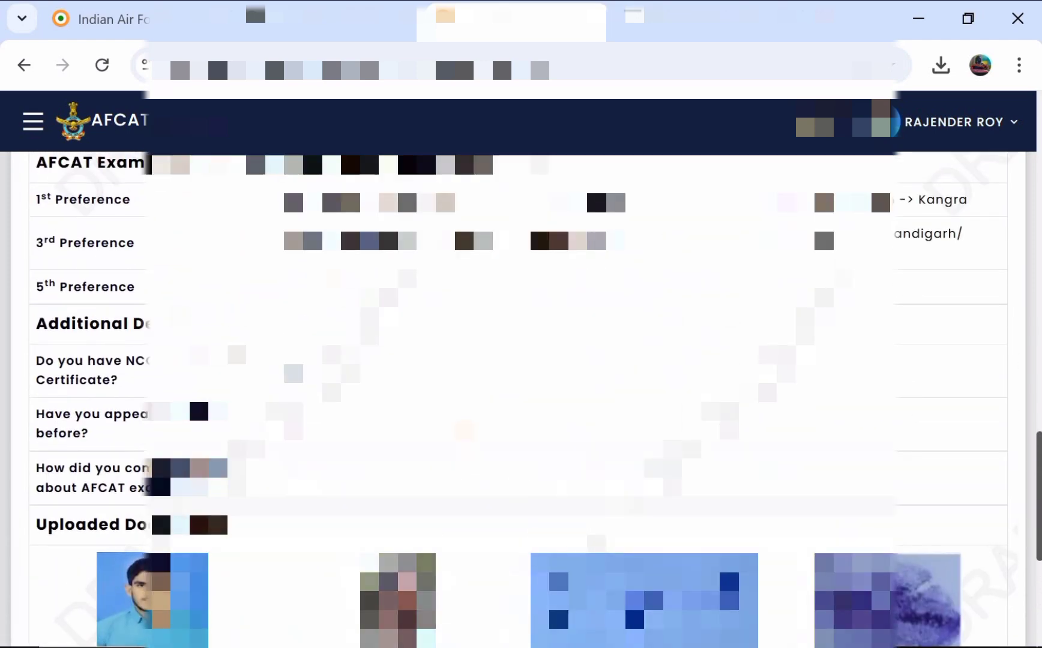
pyautogui.scroll(-2, 521, 399)
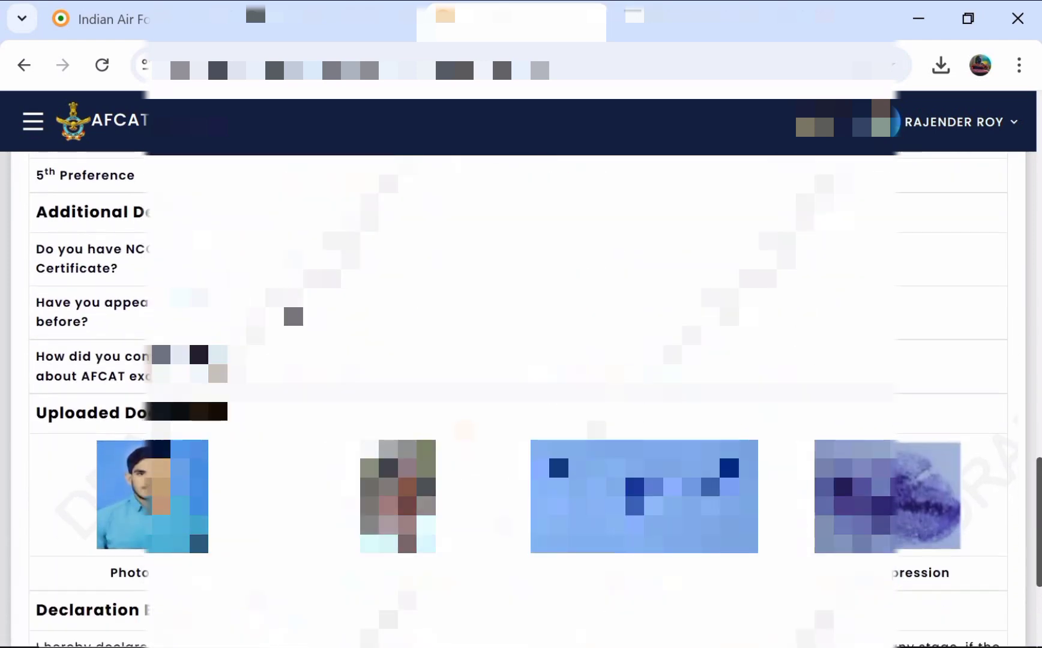
pyautogui.scroll(1, 521, 399)
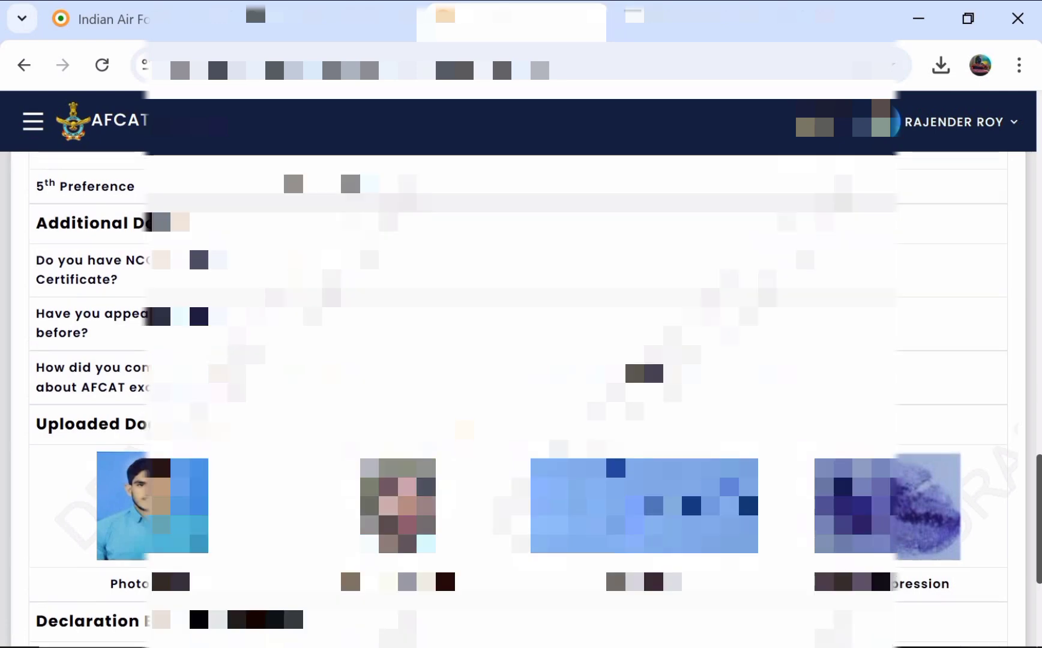
pyautogui.scroll(5, 521, 400)
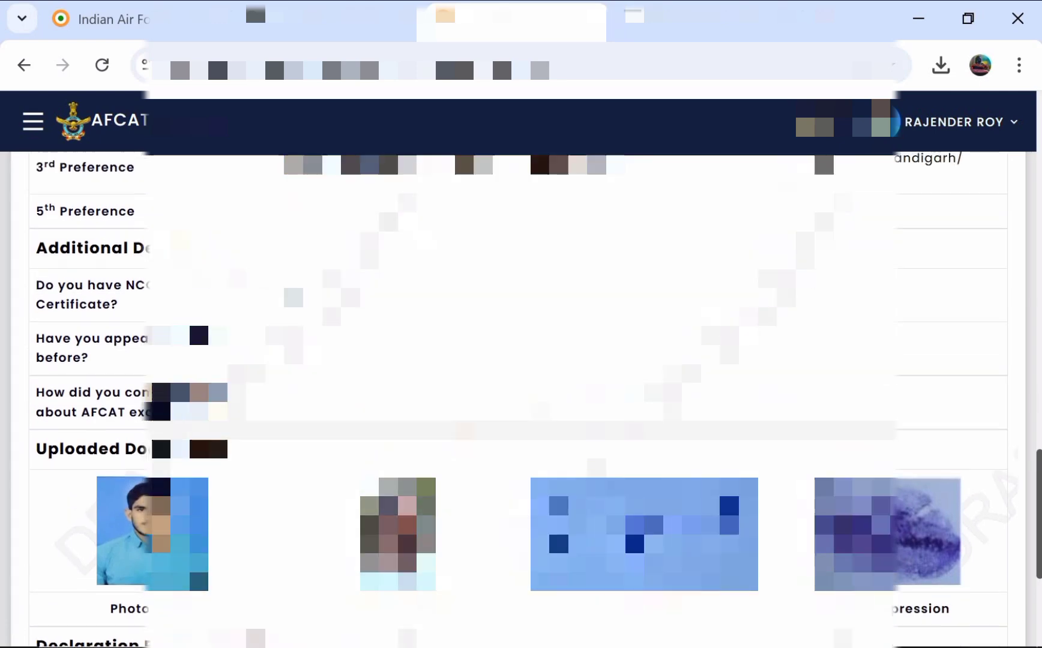
pyautogui.scroll(1, 521, 399)
pyautogui.scroll(-5, 521, 400)
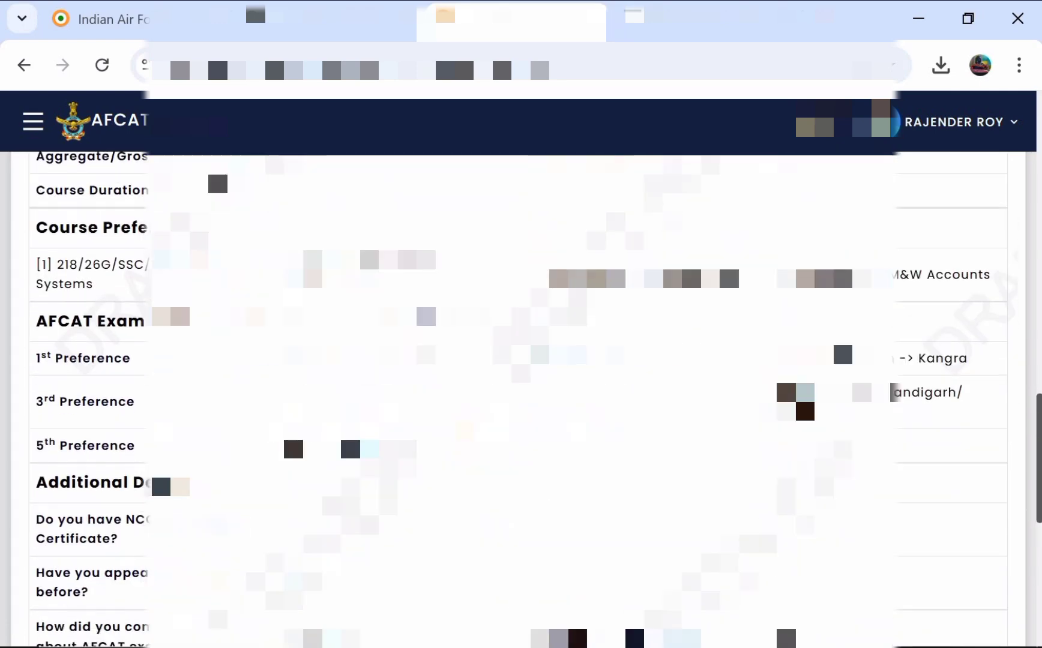
pyautogui.scroll(-1, 521, 400)
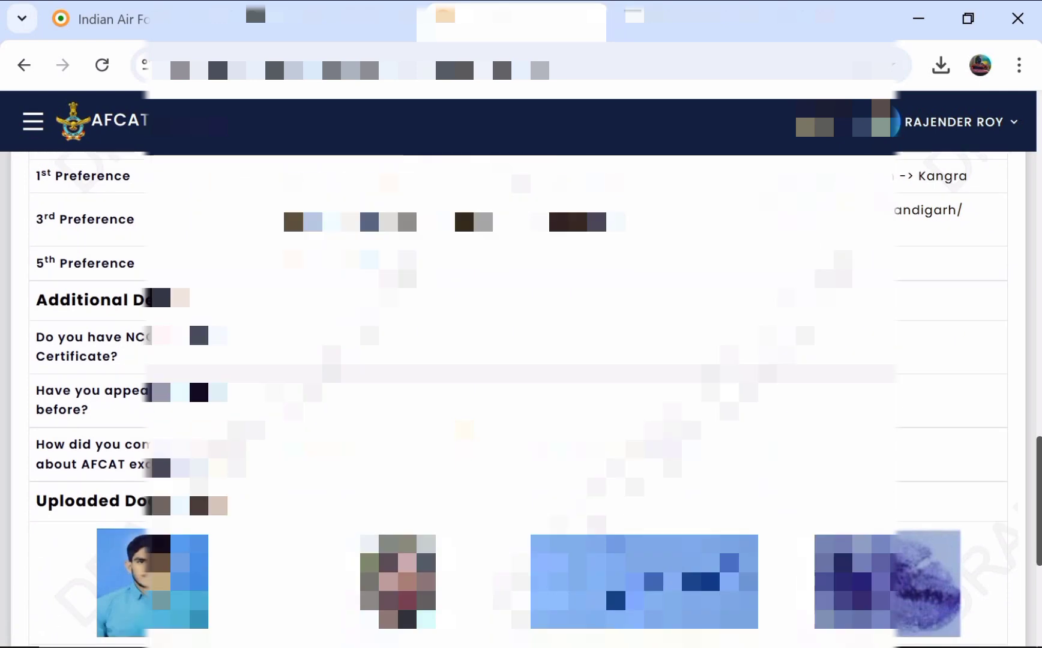
pyautogui.scroll(-5, 521, 400)
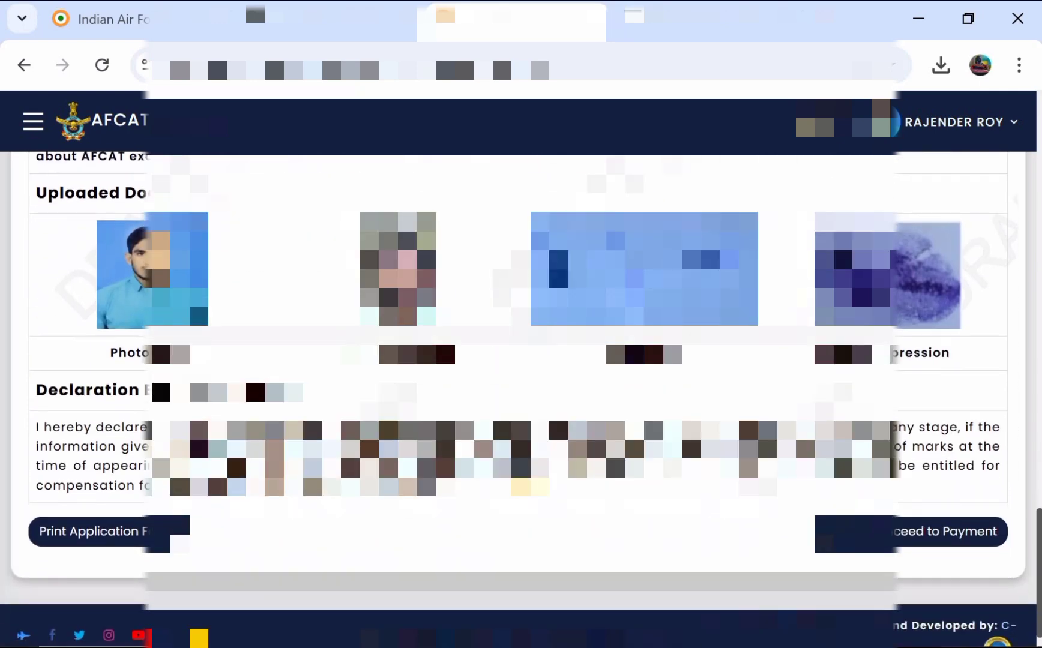
pyautogui.scroll(4, 520, 399)
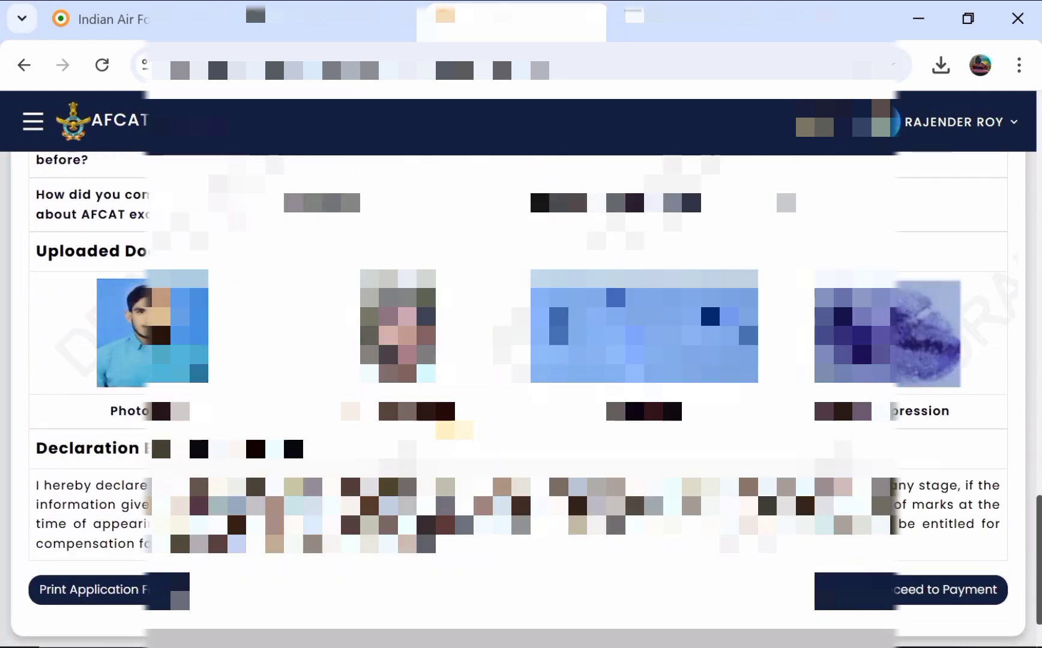
pyautogui.scroll(-5, 521, 400)
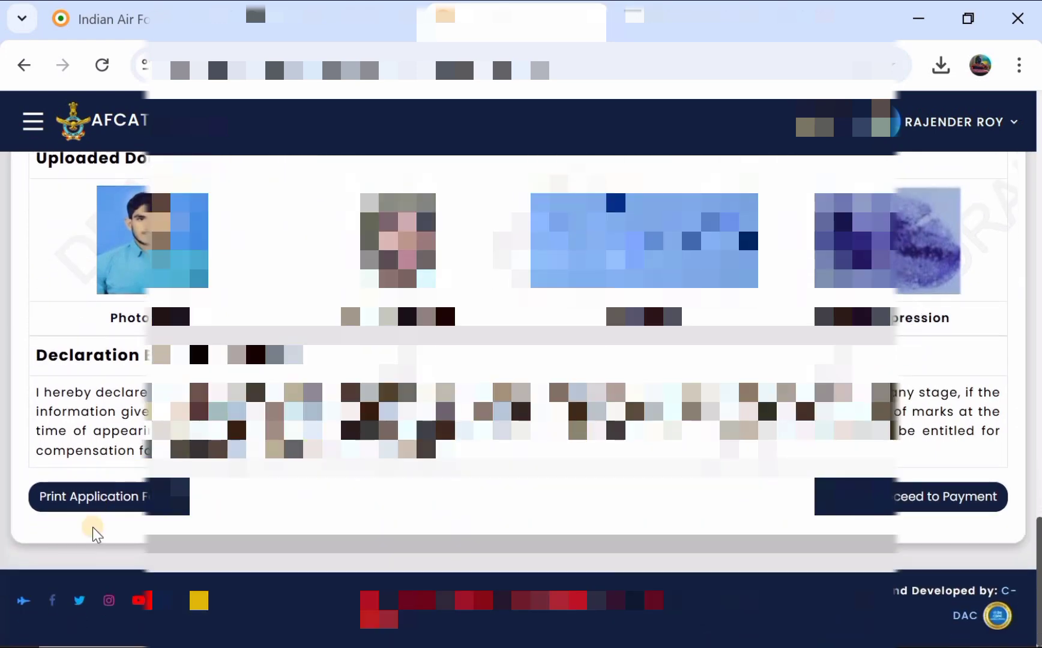
pyautogui.click(99, 497)
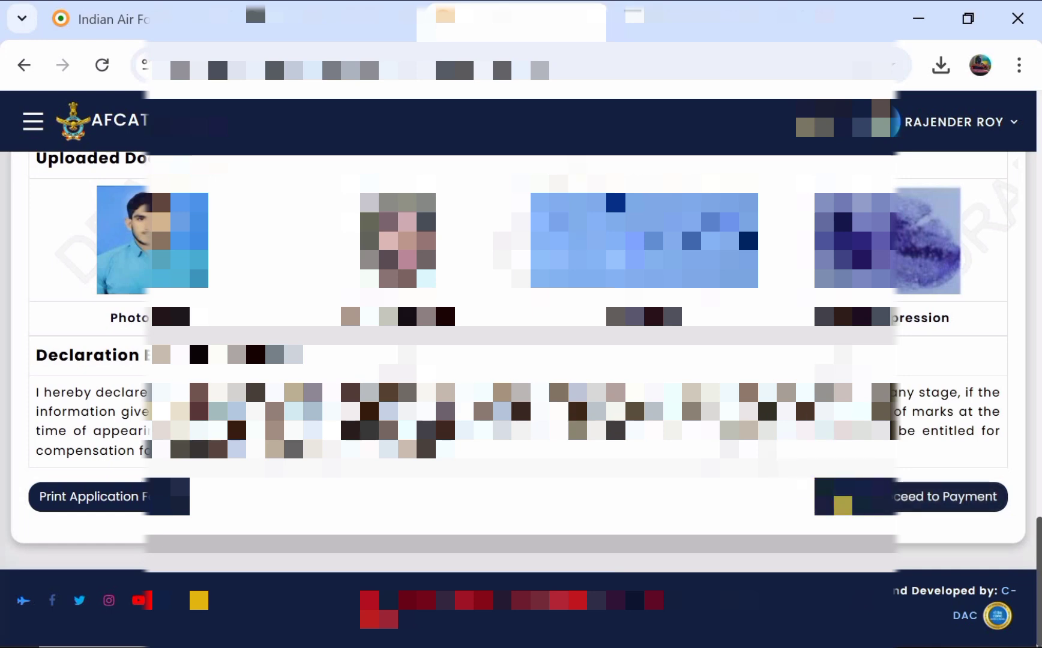
pyautogui.click(945, 497)
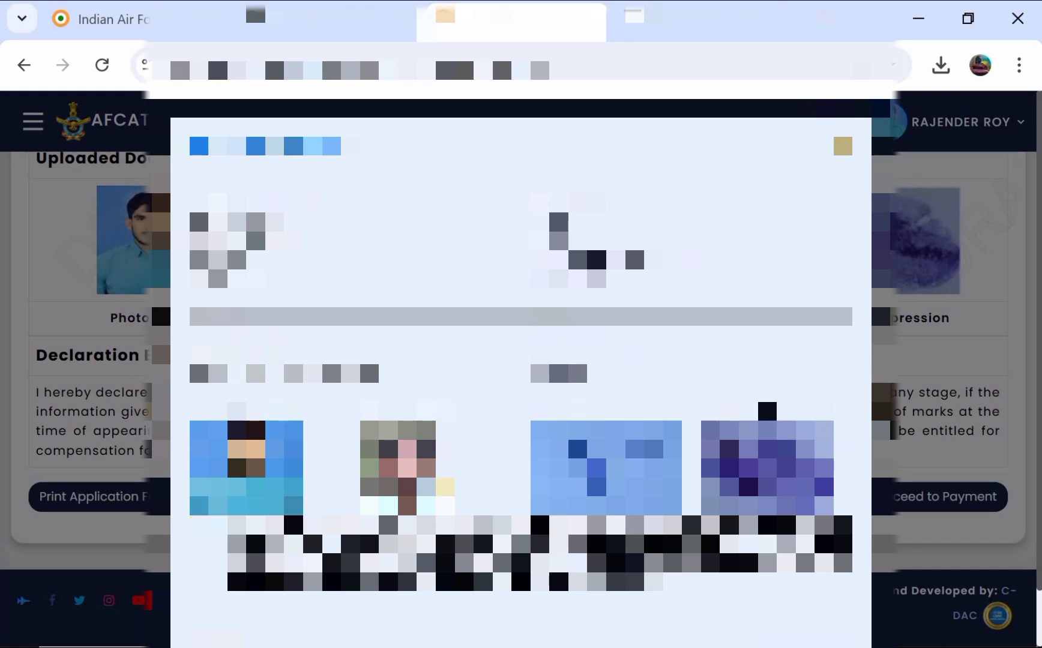
# Step: Confirm the previewed AFCAT application and acknowledge the popup to reach the Payment Instructions page
pyautogui.scroll(-2, 596, 467)
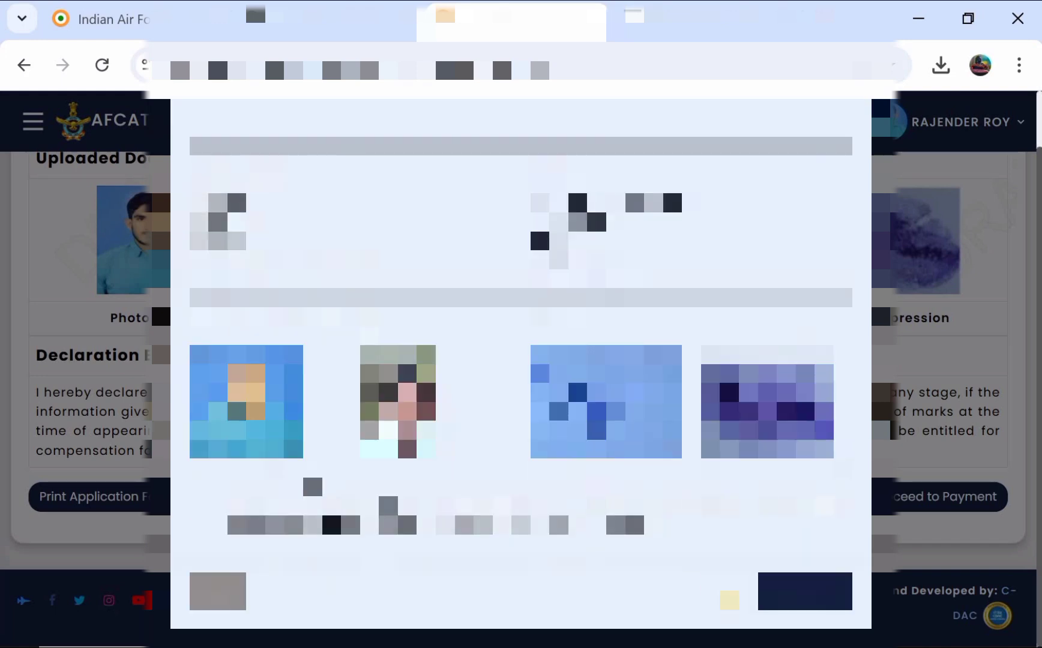
pyautogui.click(766, 601)
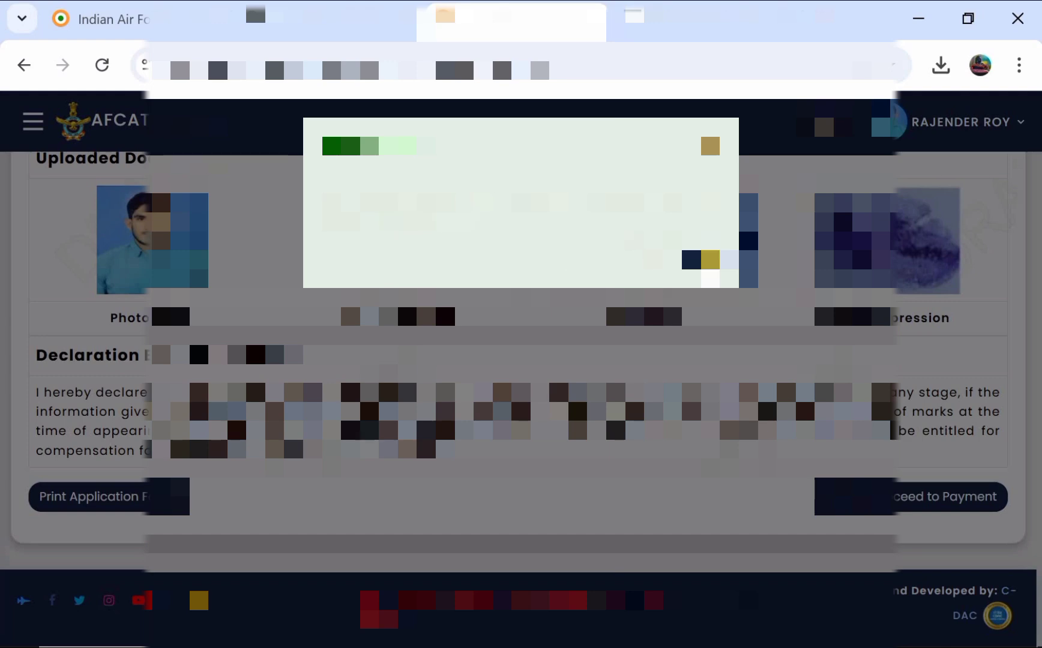
pyautogui.click(702, 264)
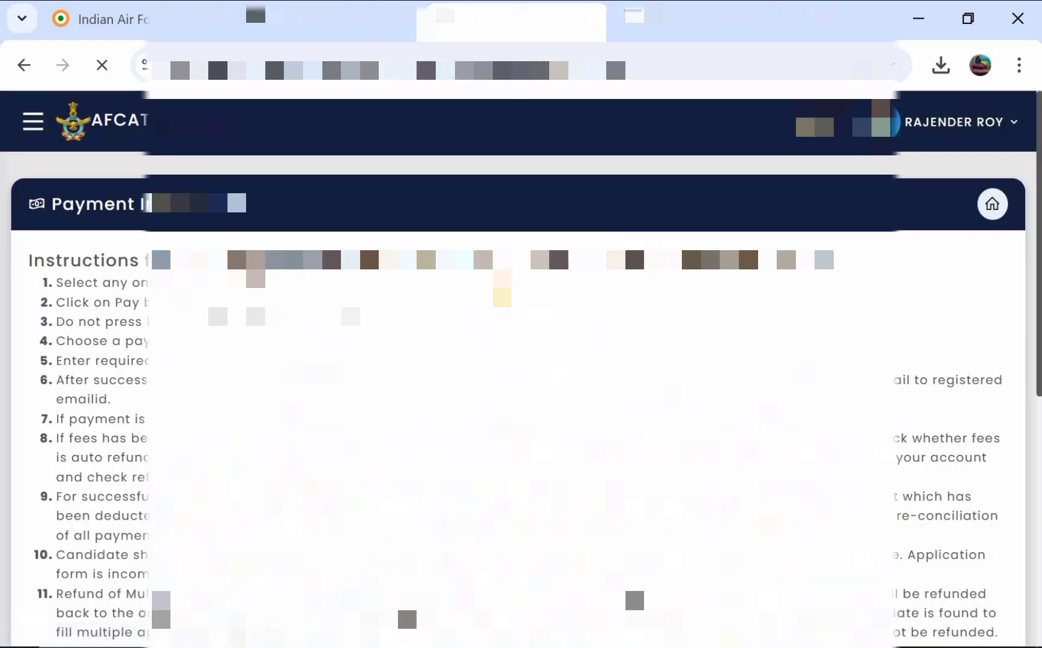
# Step: Select Payment Gateway 1 and proceed to pay through CCAvenue
pyautogui.scroll(-10, 433, 379)
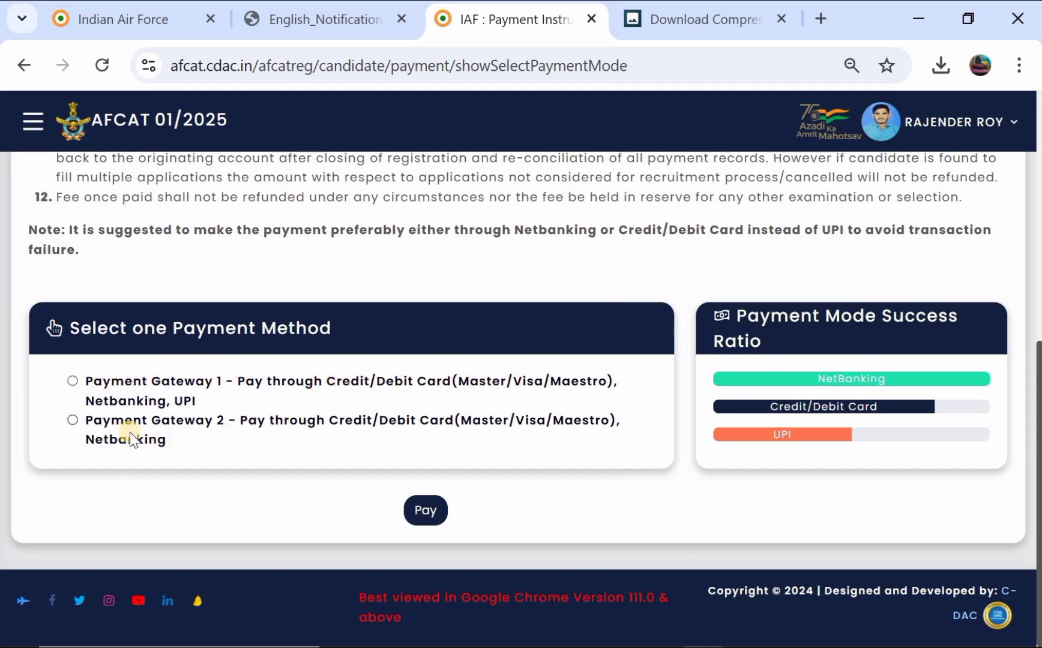
pyautogui.click(72, 379)
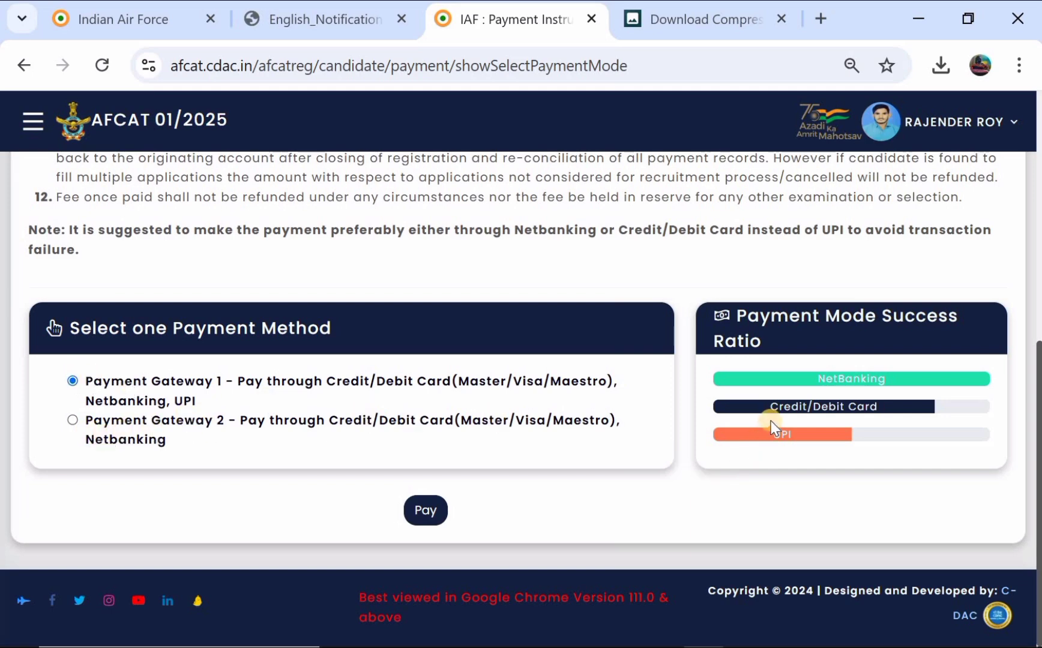
pyautogui.click(424, 517)
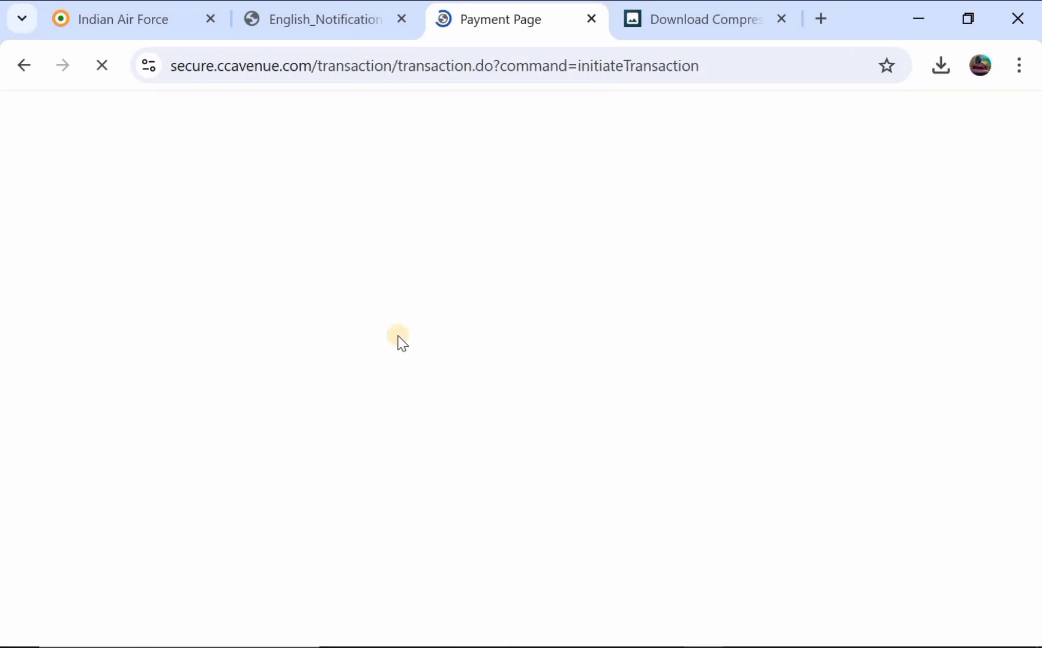
# Step: View the Debit Card, Net Banking and UPI payment options for the INR 649.00 fee
pyautogui.scroll(-3, 256, 372)
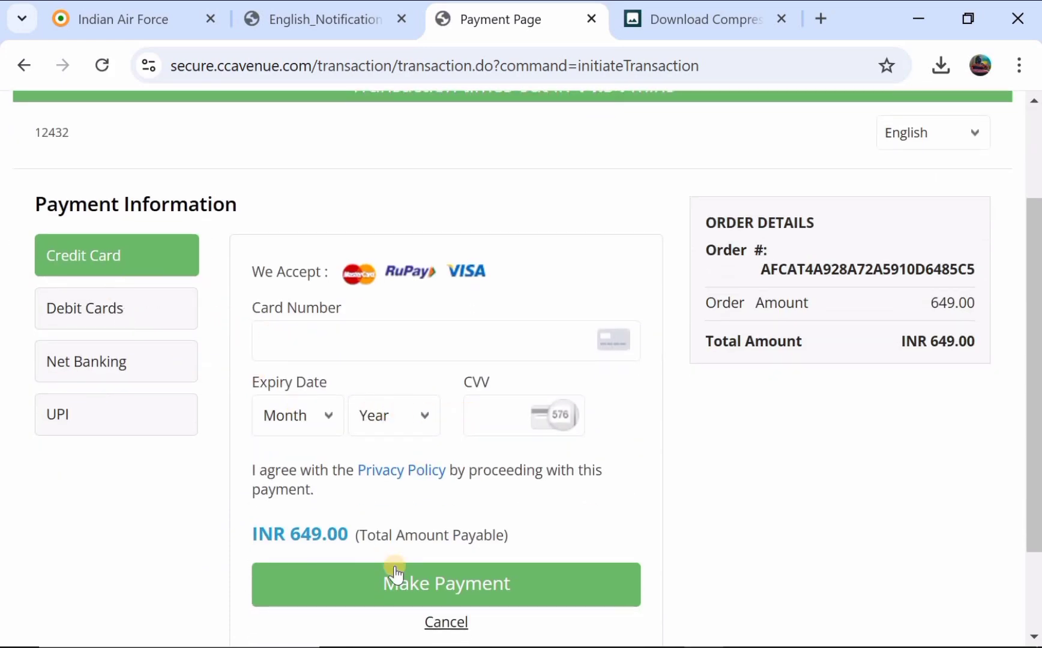
pyautogui.click(122, 313)
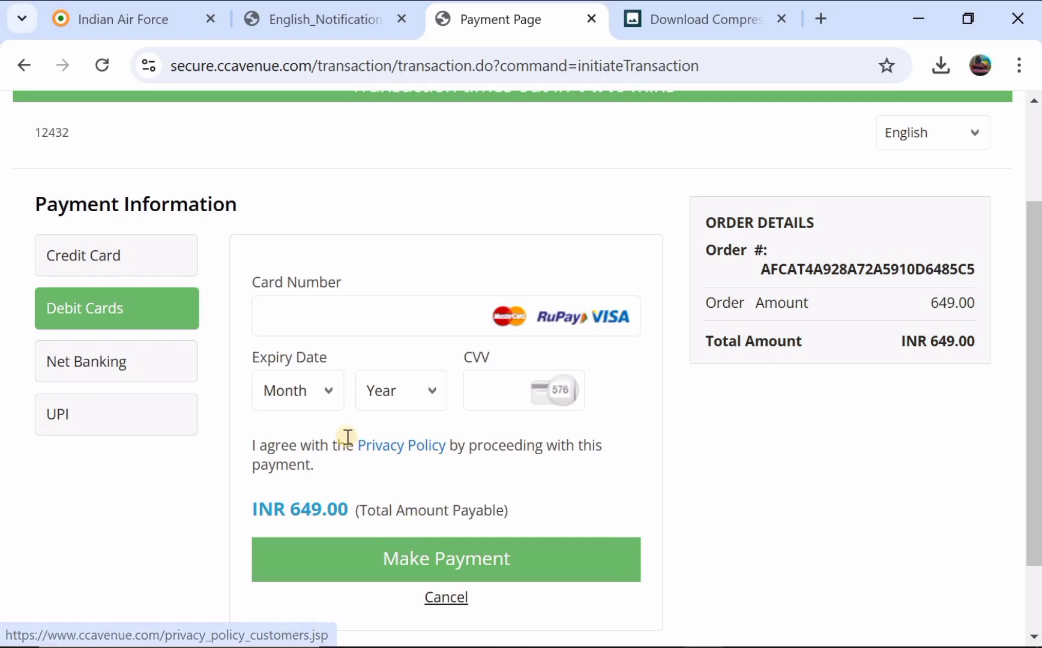
pyautogui.click(105, 378)
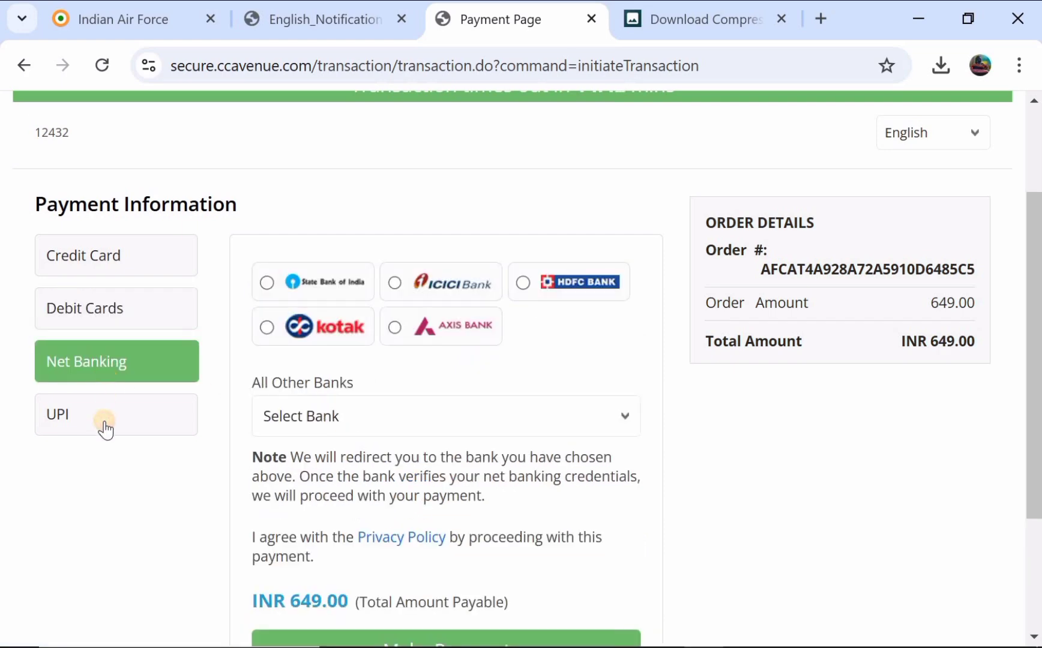
pyautogui.click(105, 423)
# Step: Generate the UPI QR code, review the payment page, and return to the Indian Air Force tab
pyautogui.click(329, 367)
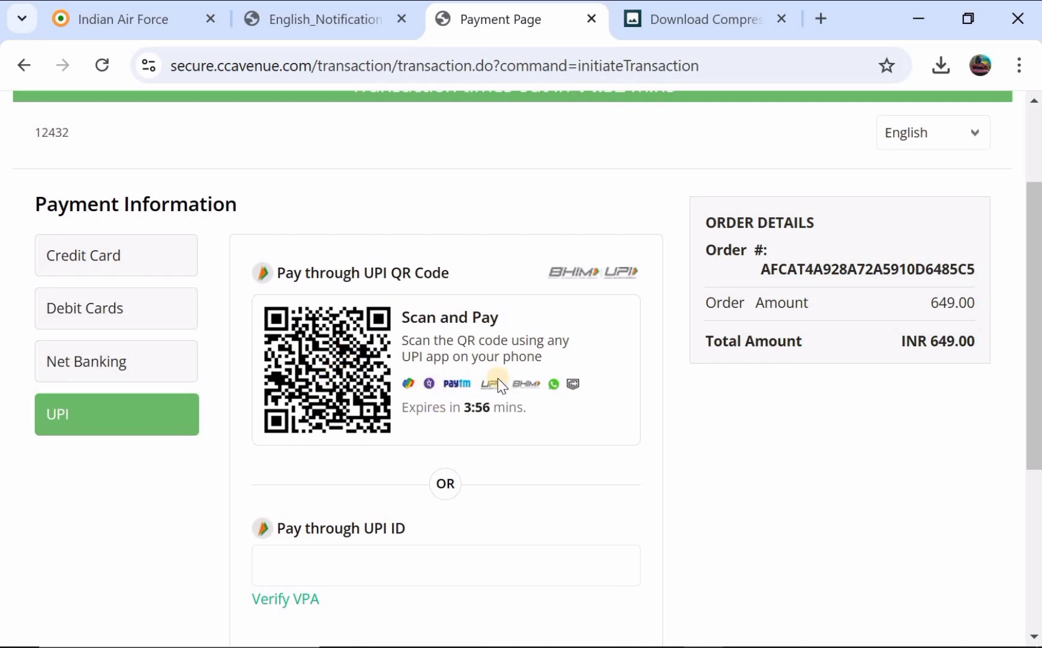
pyautogui.scroll(-3, 457, 341)
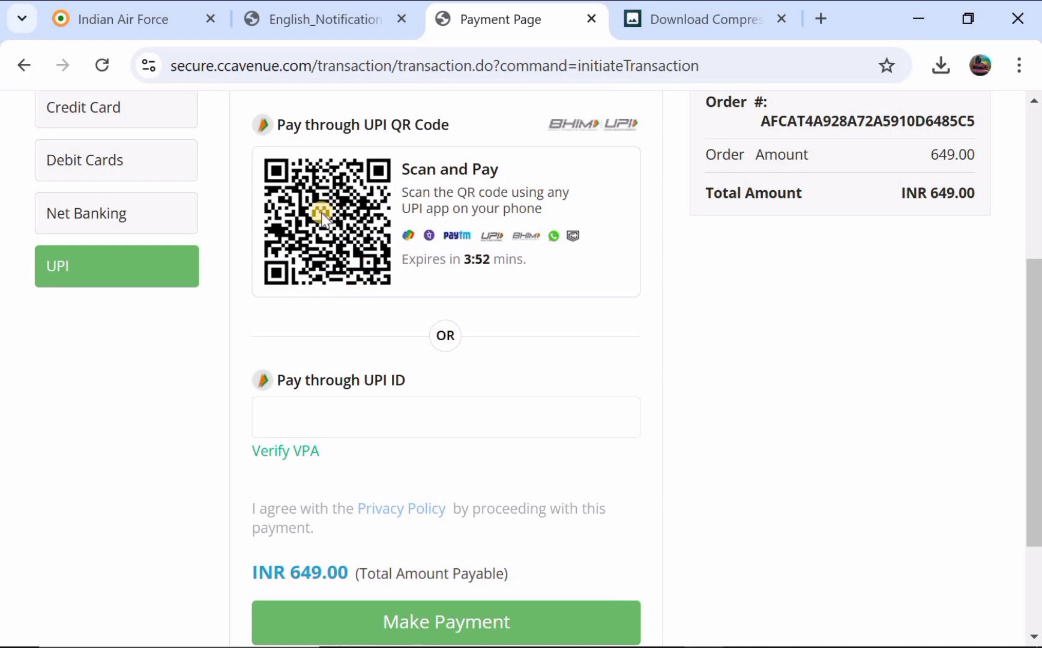
pyautogui.scroll(3, 323, 216)
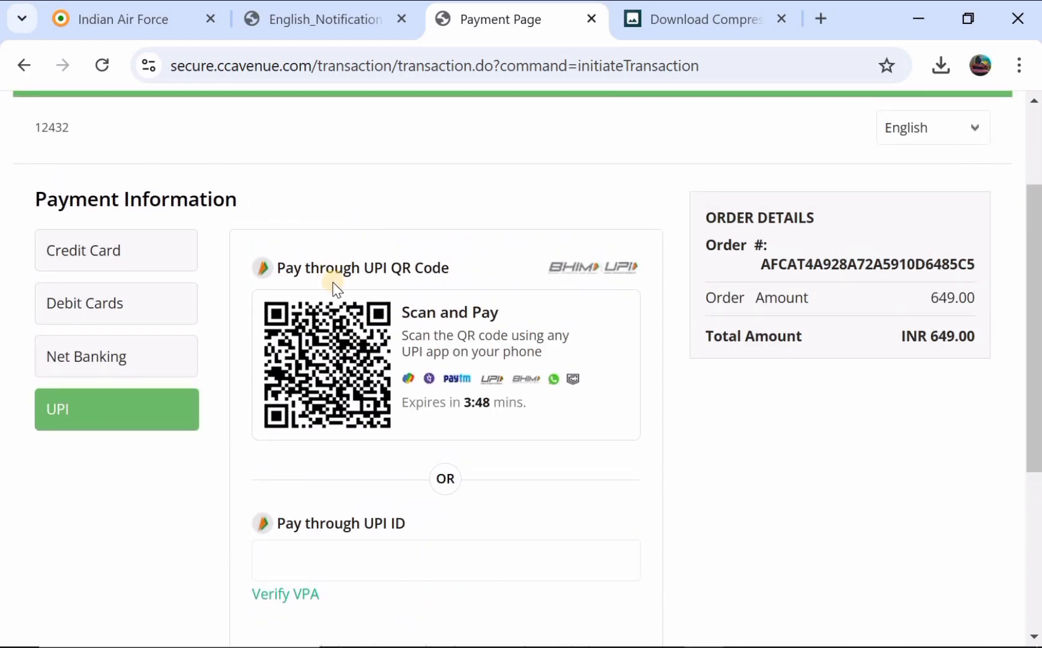
pyautogui.scroll(2, 331, 283)
pyautogui.scroll(1, 332, 282)
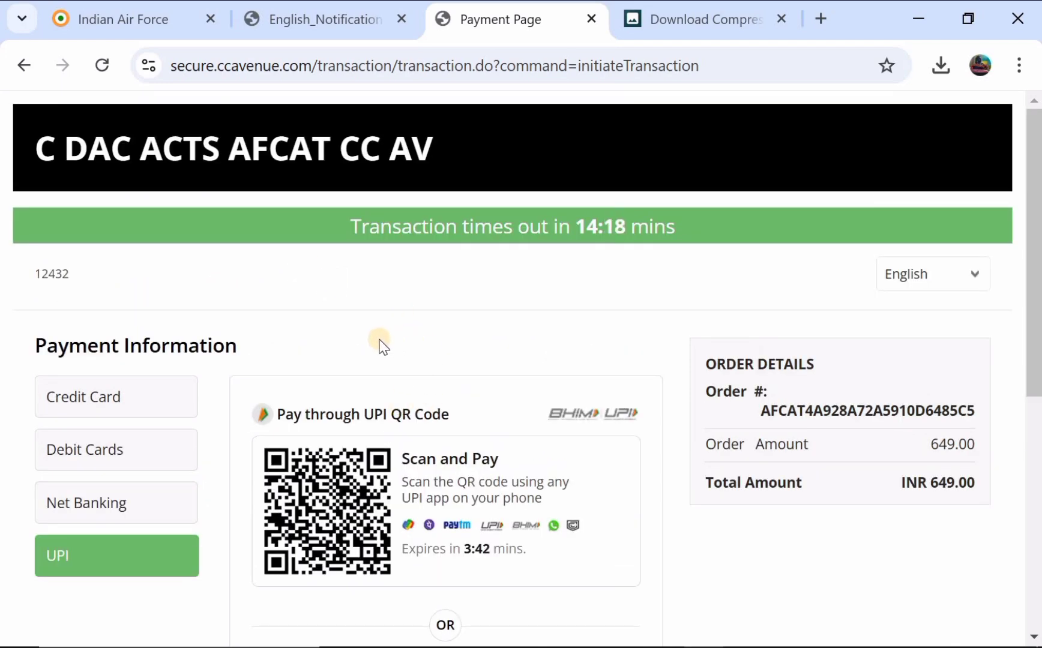
pyautogui.click(142, 32)
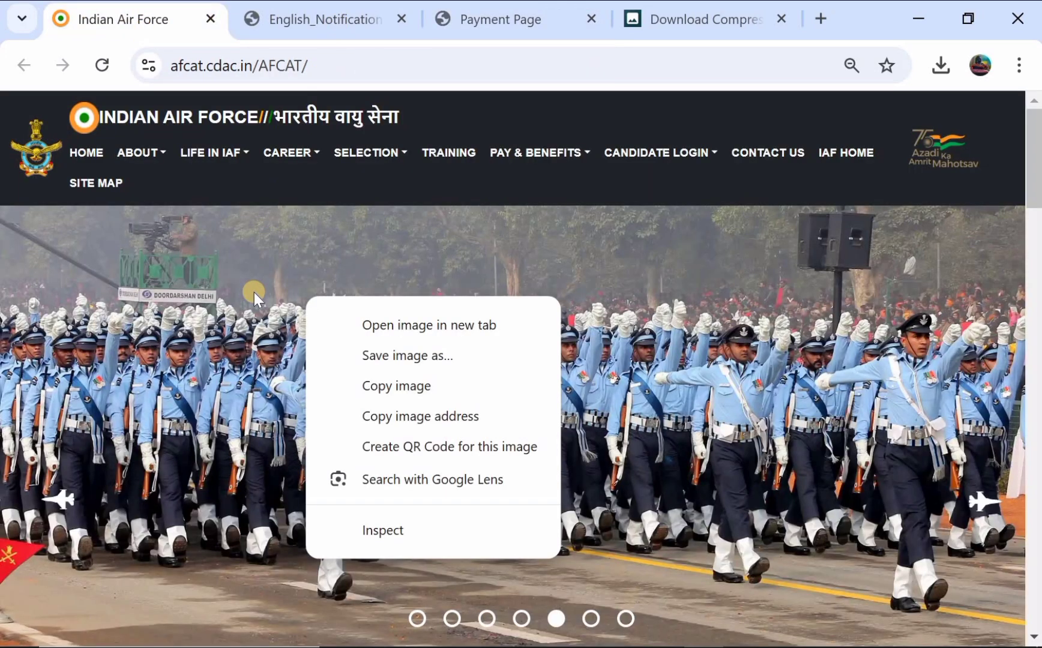
# Step: Dismiss the leftover menu and browse the Indian Air Force homepage with its AFCAT 01/2025 ticker
pyautogui.click(253, 294)
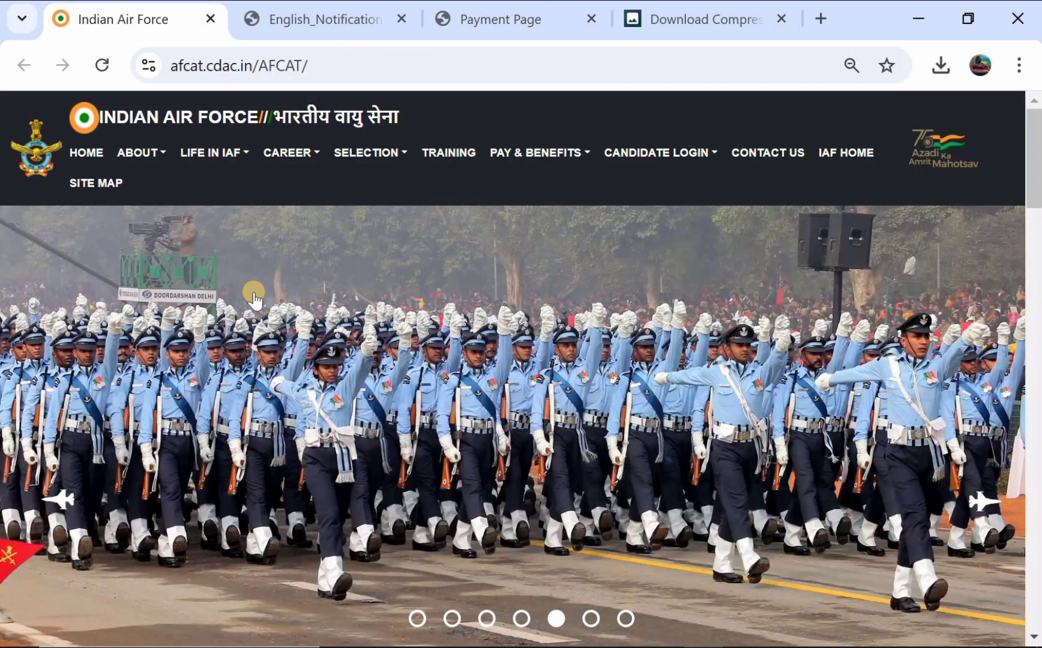
pyautogui.scroll(-1, 253, 298)
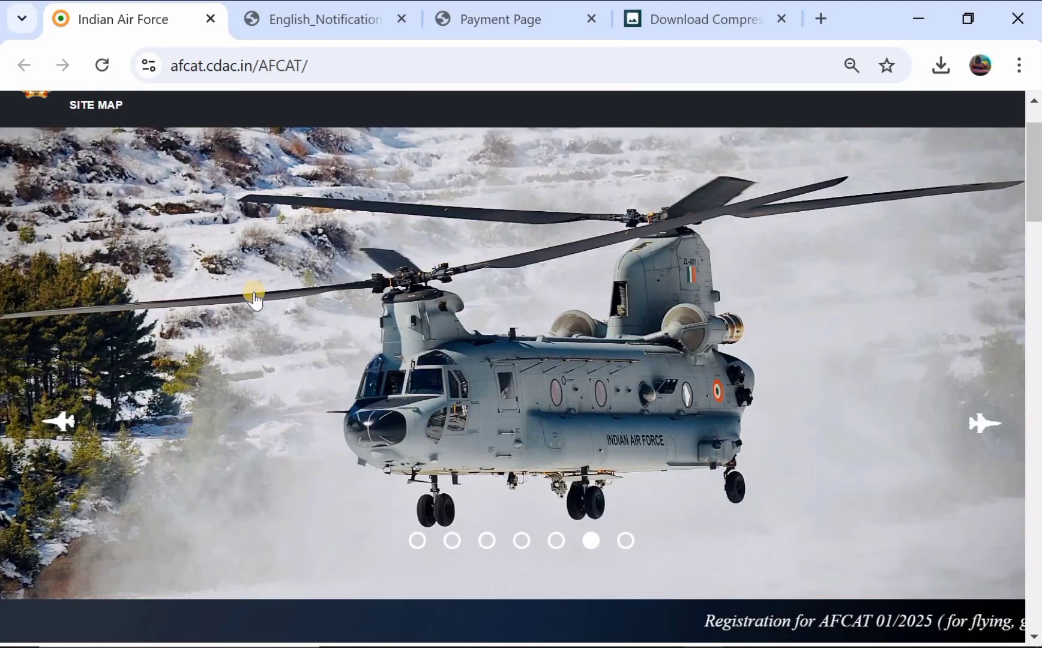
pyautogui.scroll(-2, 254, 299)
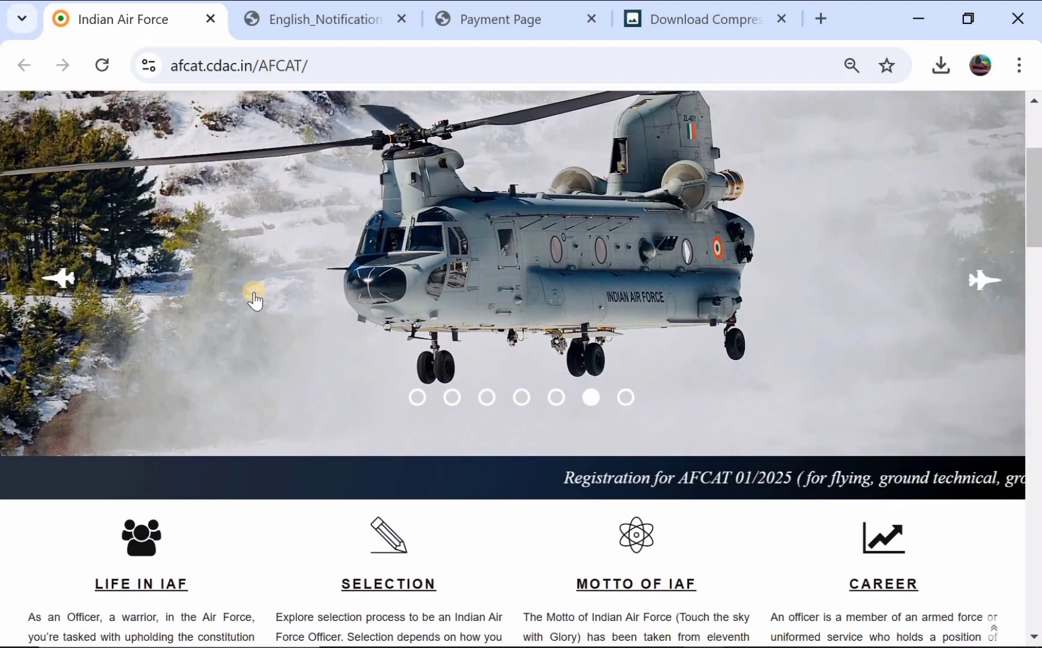
pyautogui.scroll(3, 255, 300)
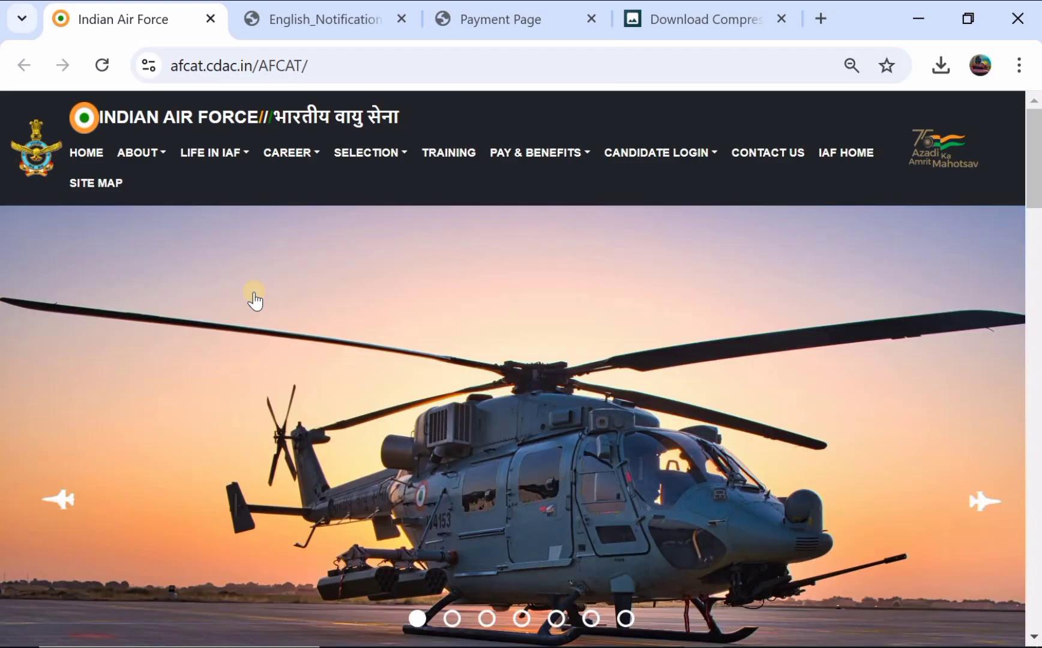
pyautogui.scroll(-1, 255, 300)
pyautogui.scroll(-1, 255, 300)
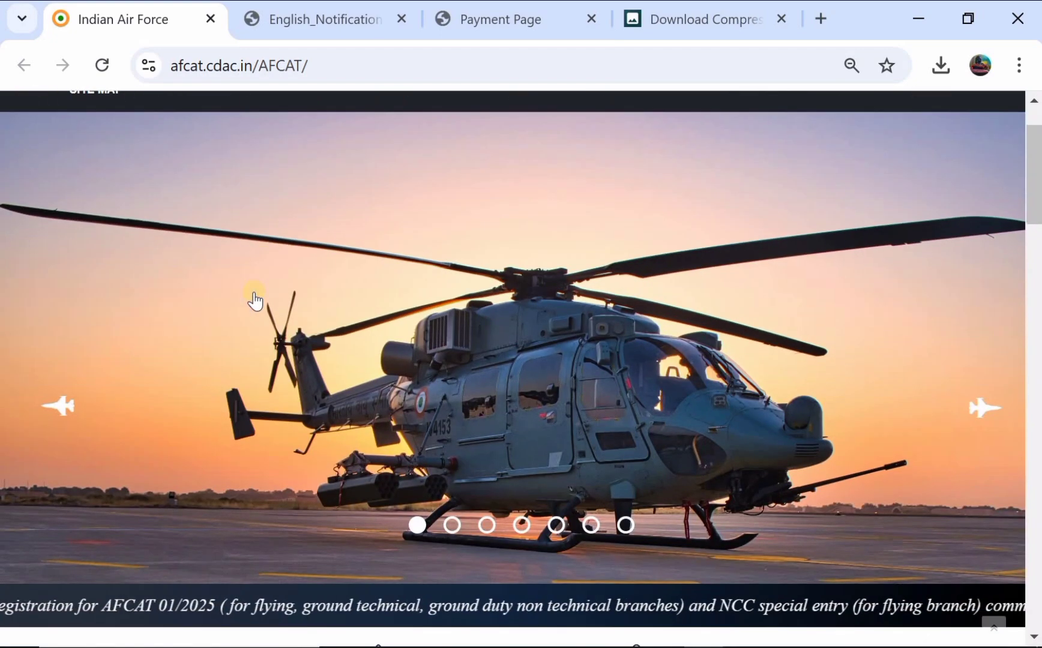